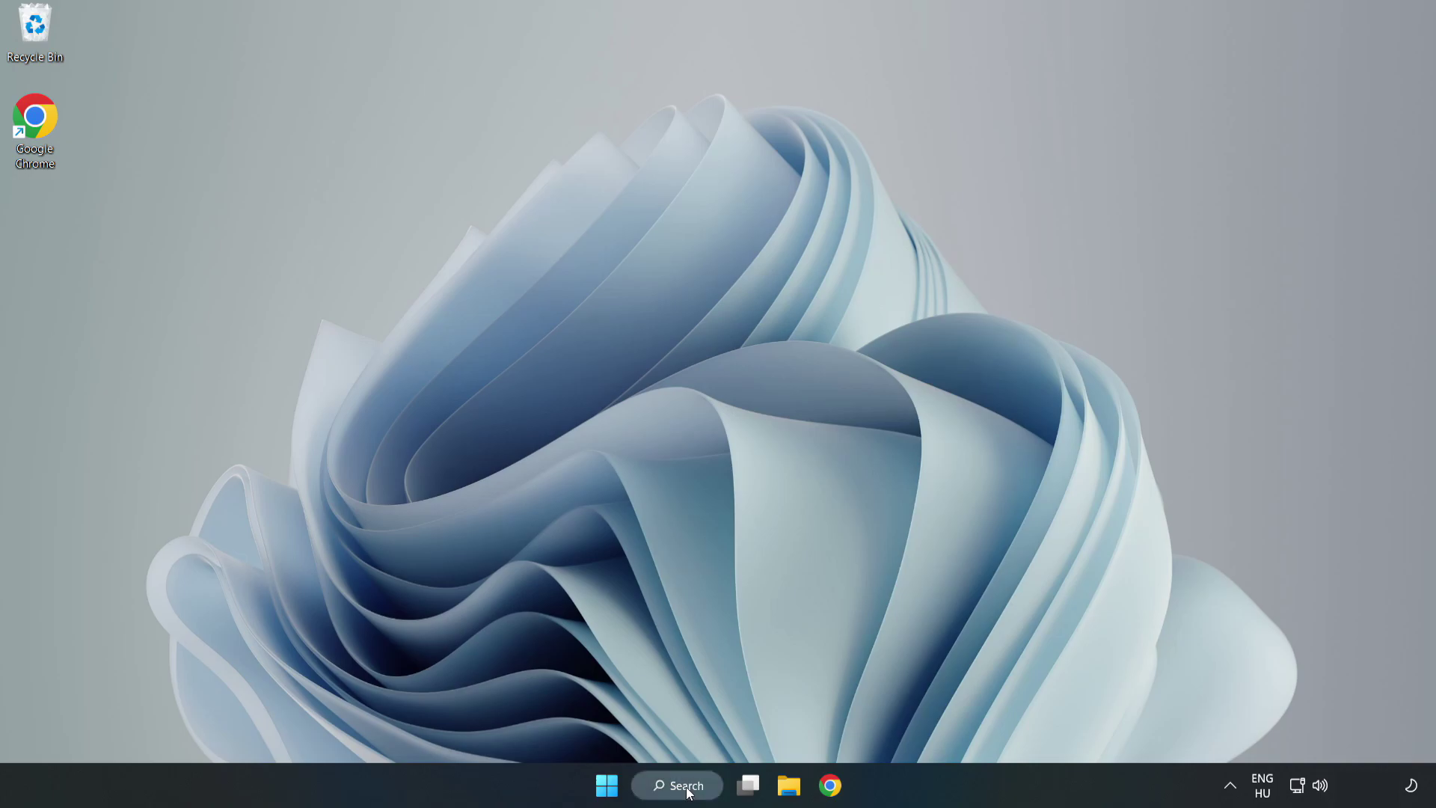
# Find Device Manager through the Windows search, open it and move its window to the middle of the desktop
pyautogui.click(686, 791)
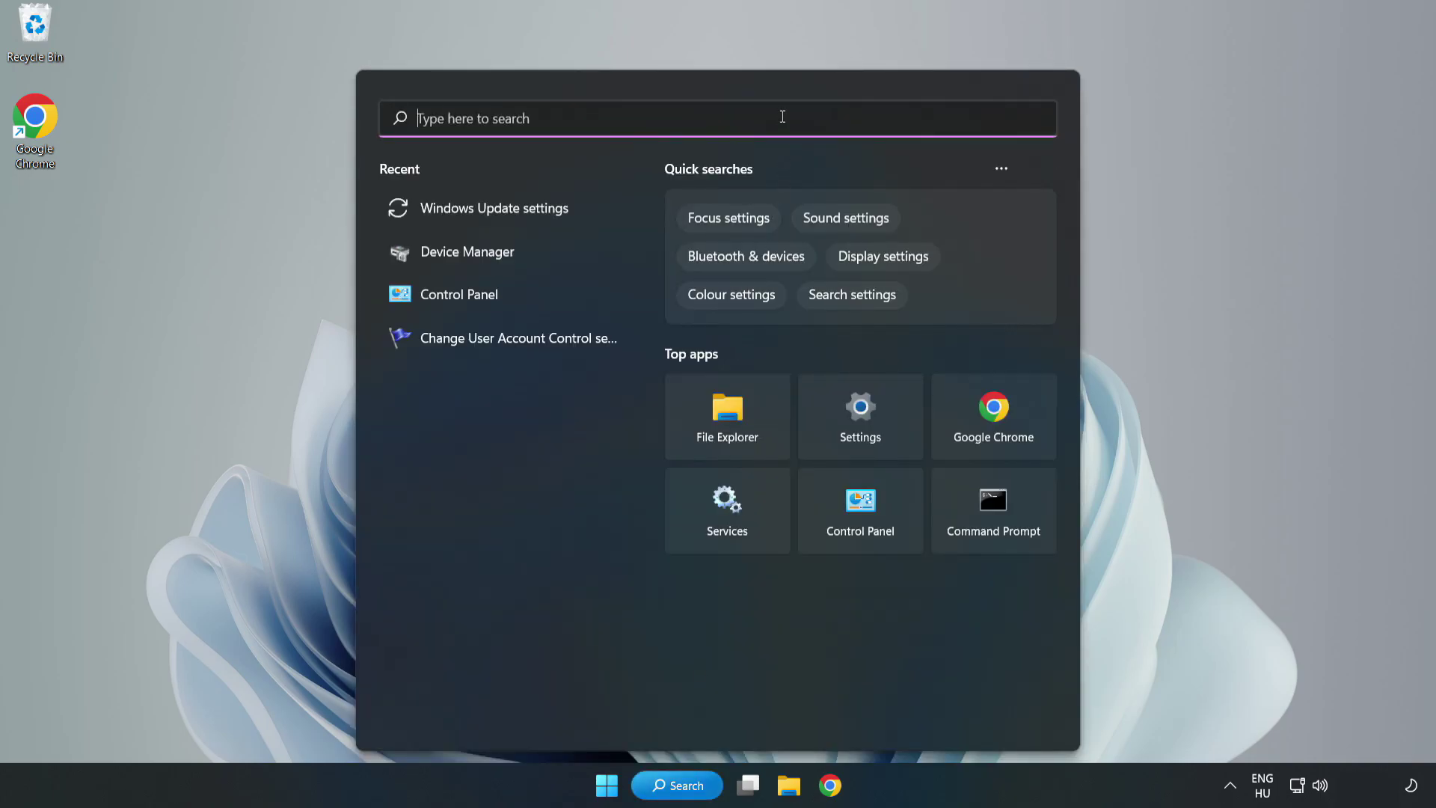
pyautogui.write('device ')
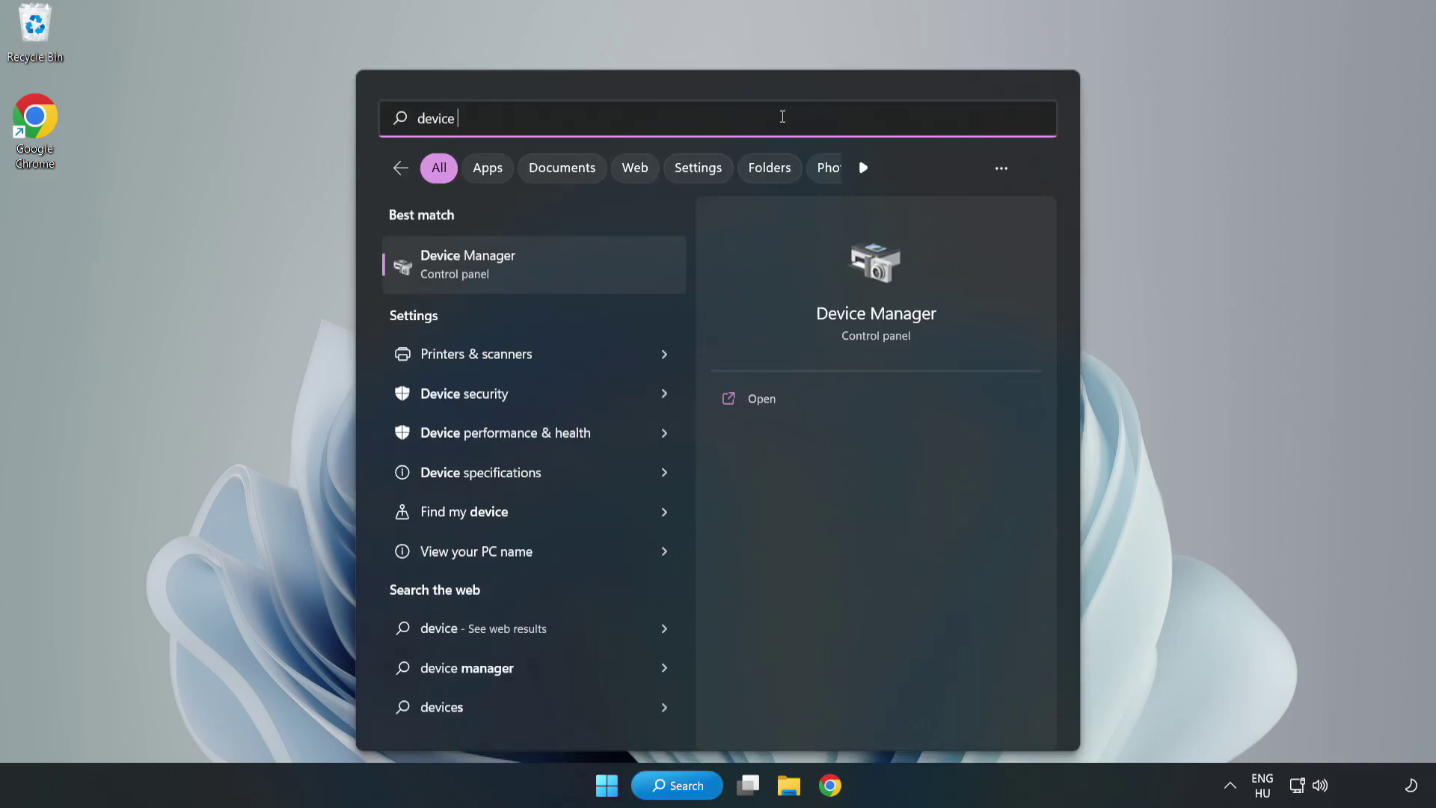
pyautogui.write('manager')
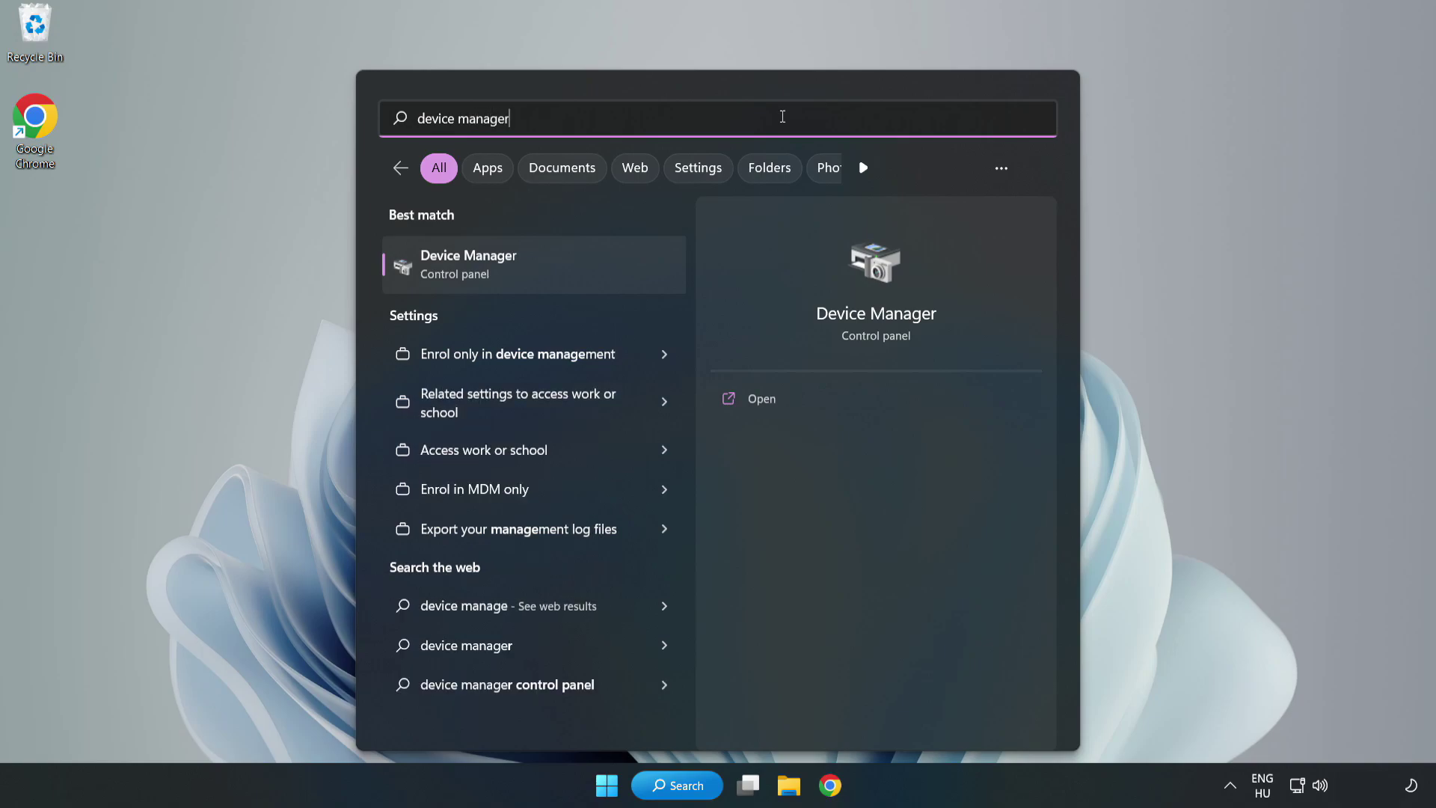
pyautogui.click(536, 278)
pyautogui.click(533, 271)
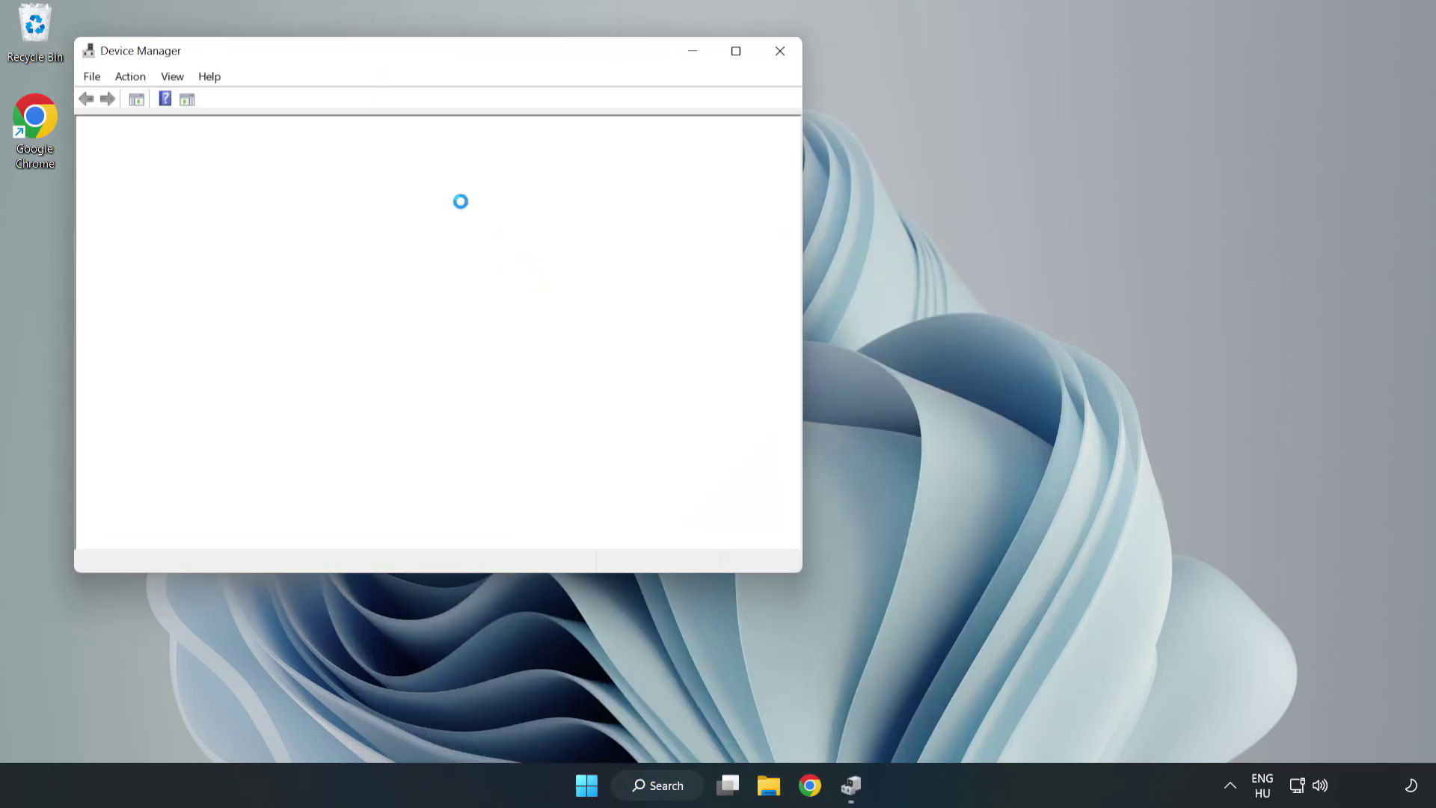
pyautogui.moveTo(384, 51); pyautogui.dragTo(644, 130)
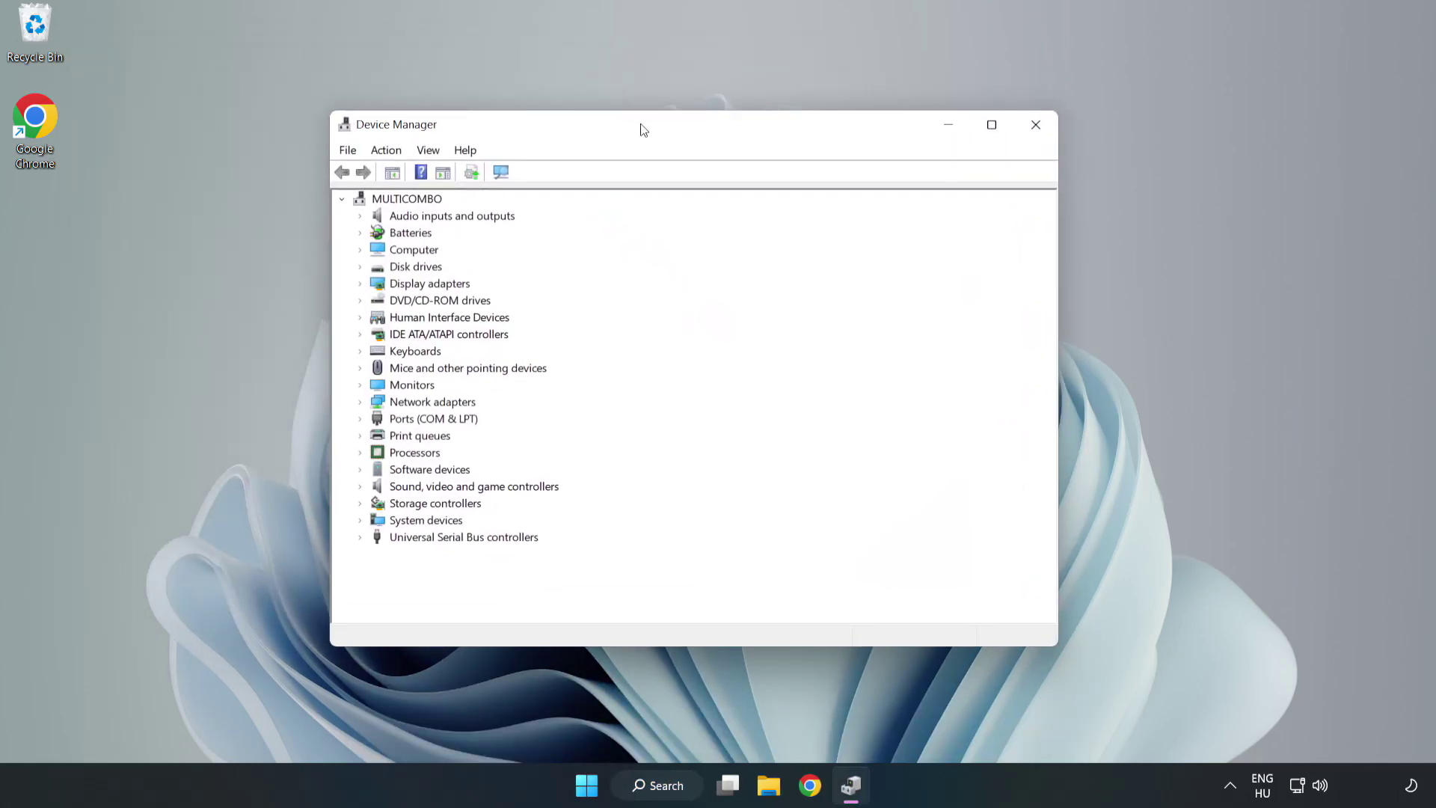
# Run an automatic driver update for the VMware SVGA 3D display adapter, and close Device Manager
pyautogui.click(384, 285)
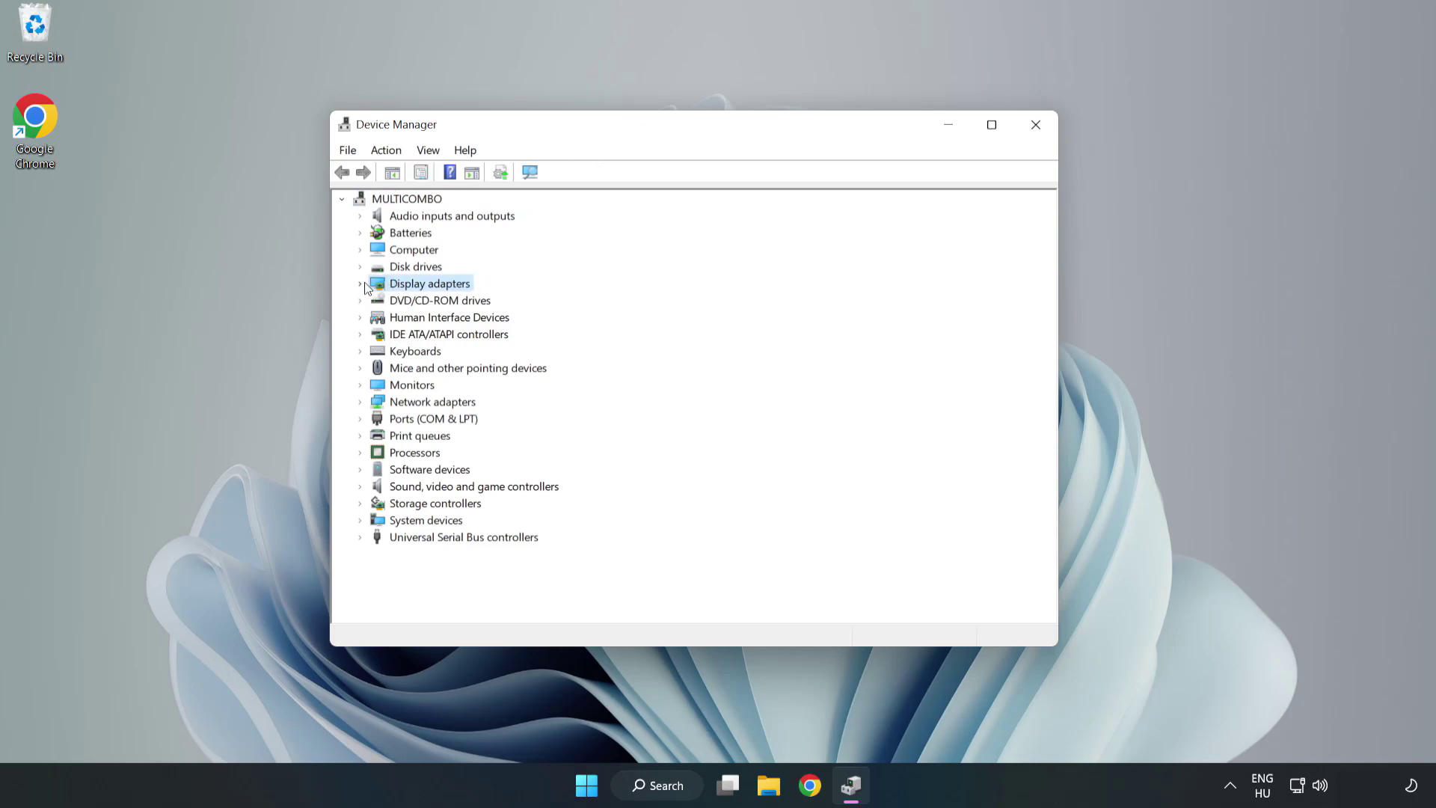
pyautogui.click(359, 284)
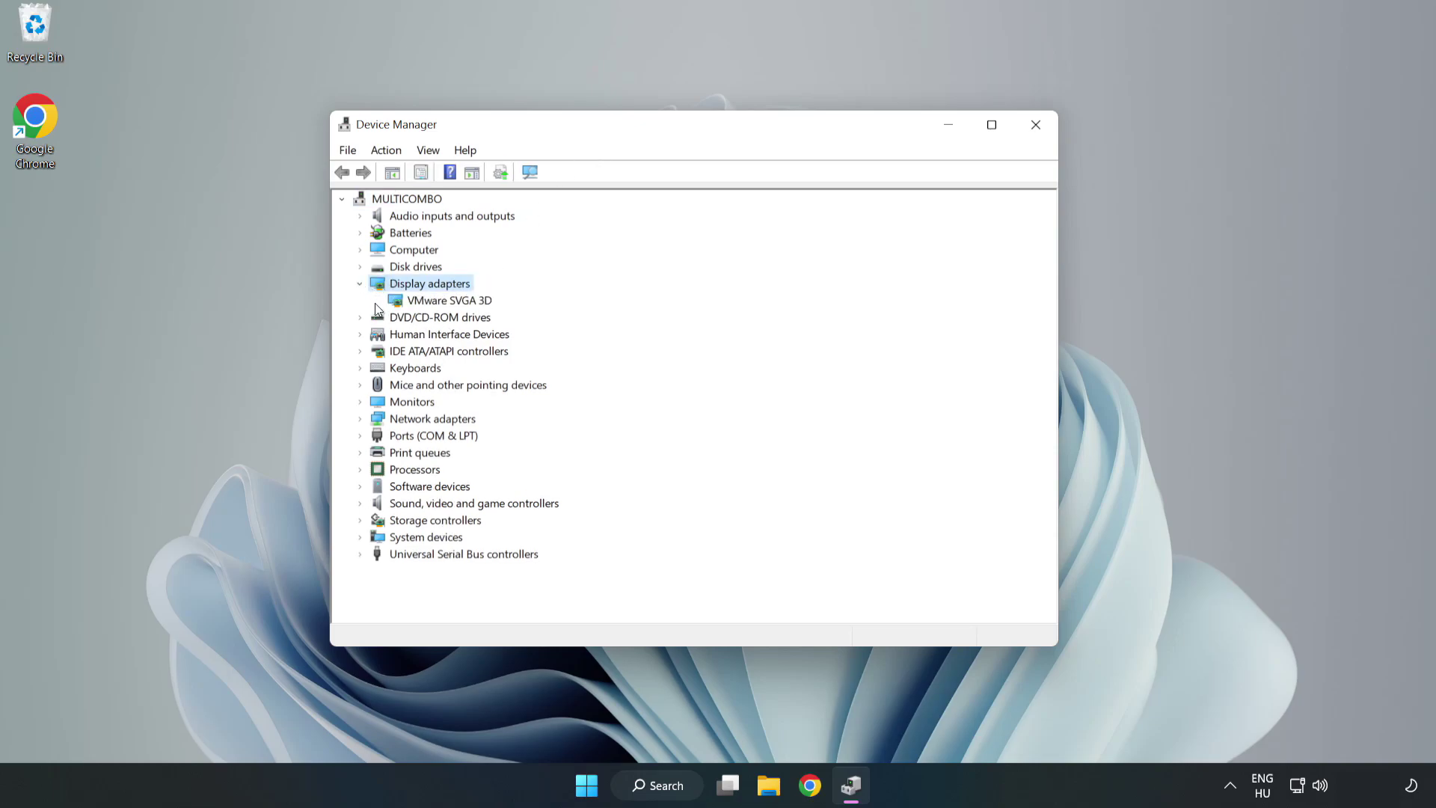
pyautogui.click(399, 301)
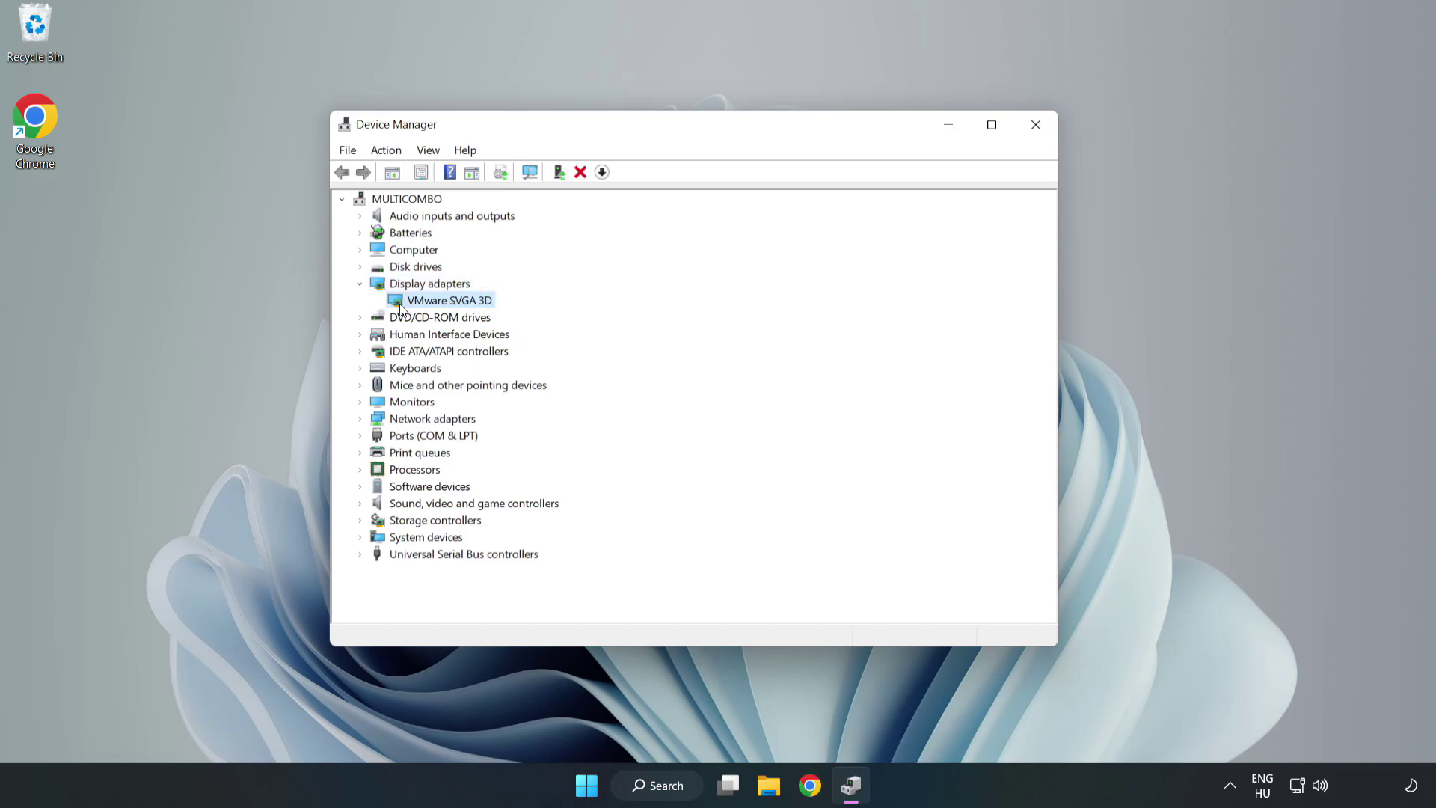
pyautogui.rightClick(447, 306)
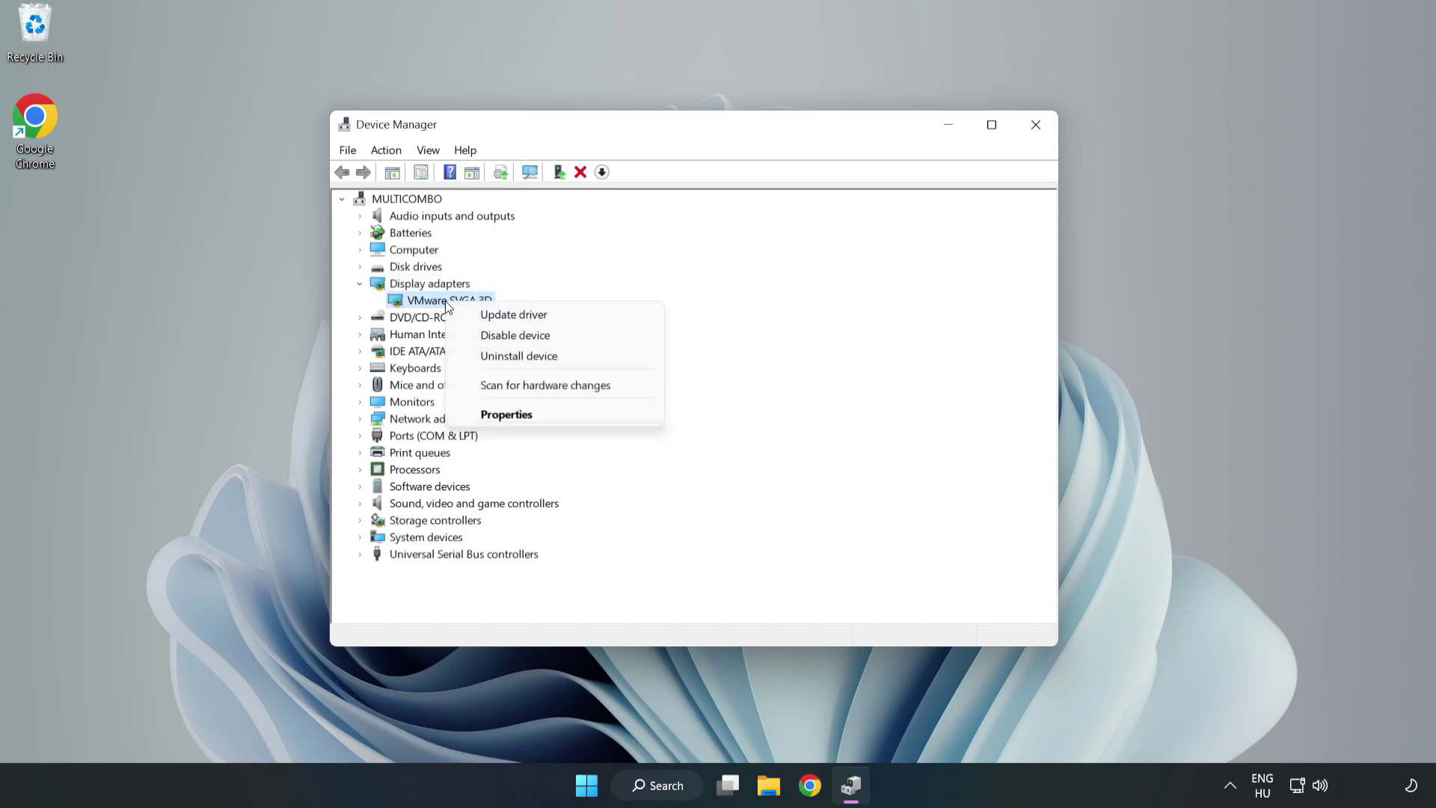
pyautogui.click(556, 316)
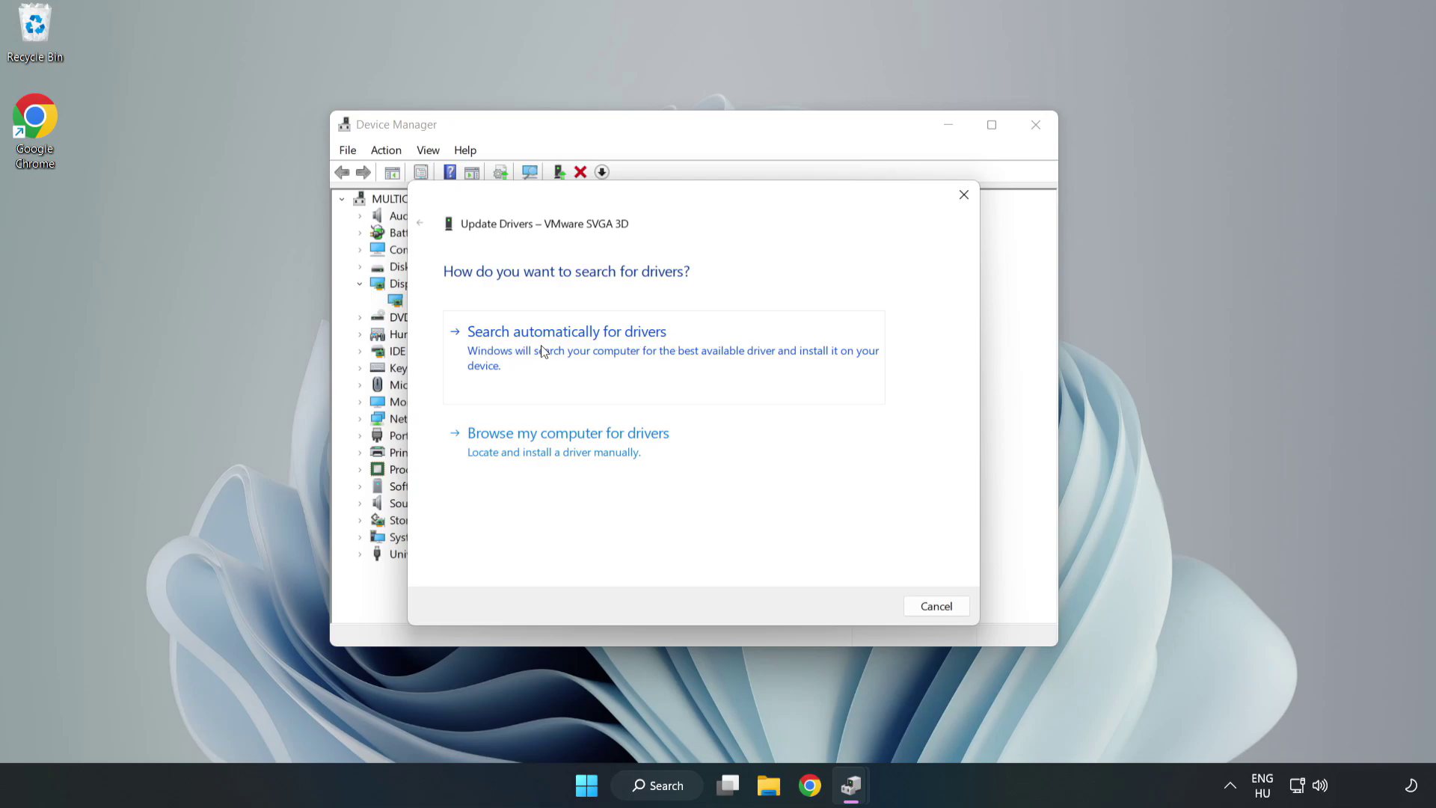
pyautogui.click(570, 349)
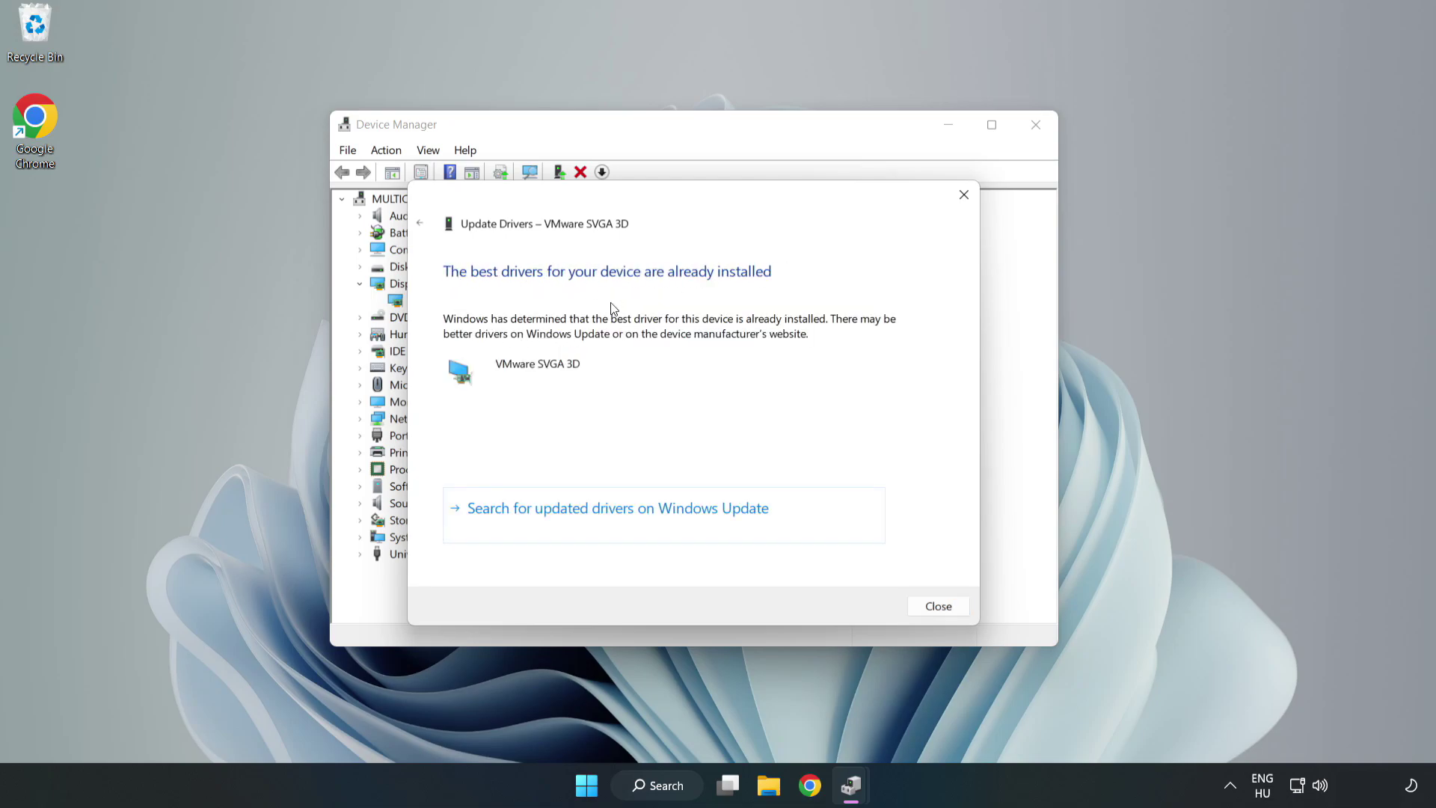
pyautogui.click(939, 607)
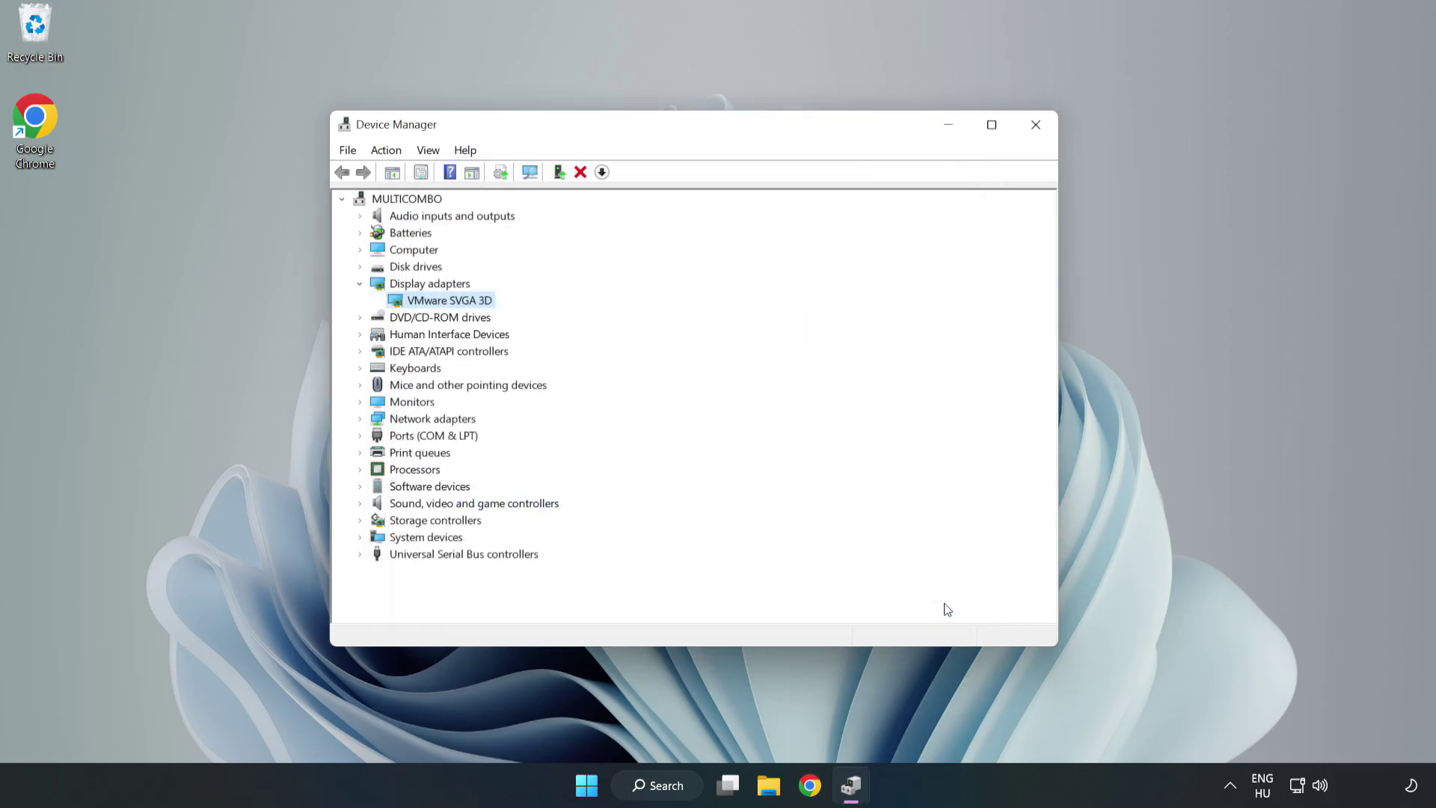
pyautogui.click(1037, 127)
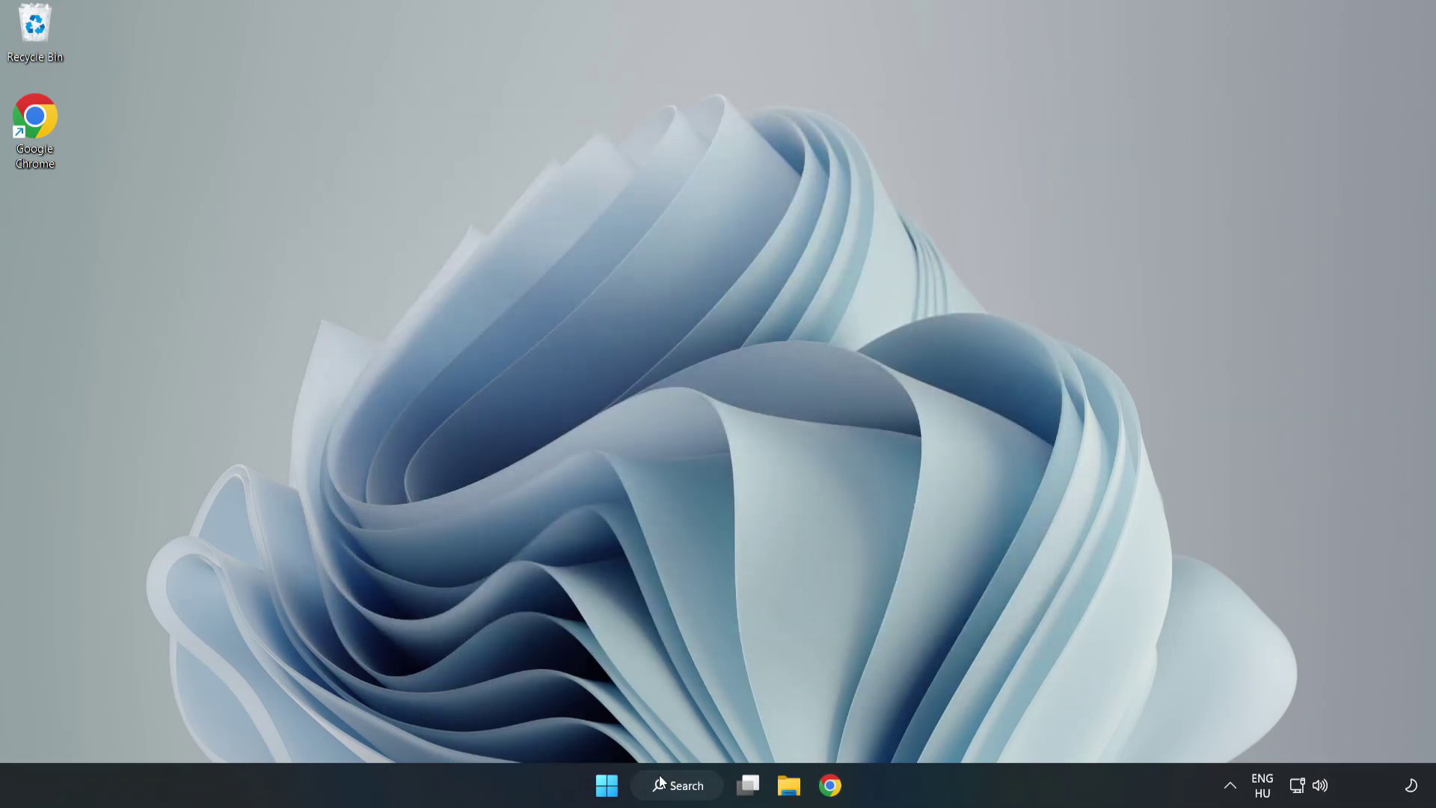
# Search Windows for "updates", open the Windows Update settings maximized, check for updates and close Settings
pyautogui.click(661, 783)
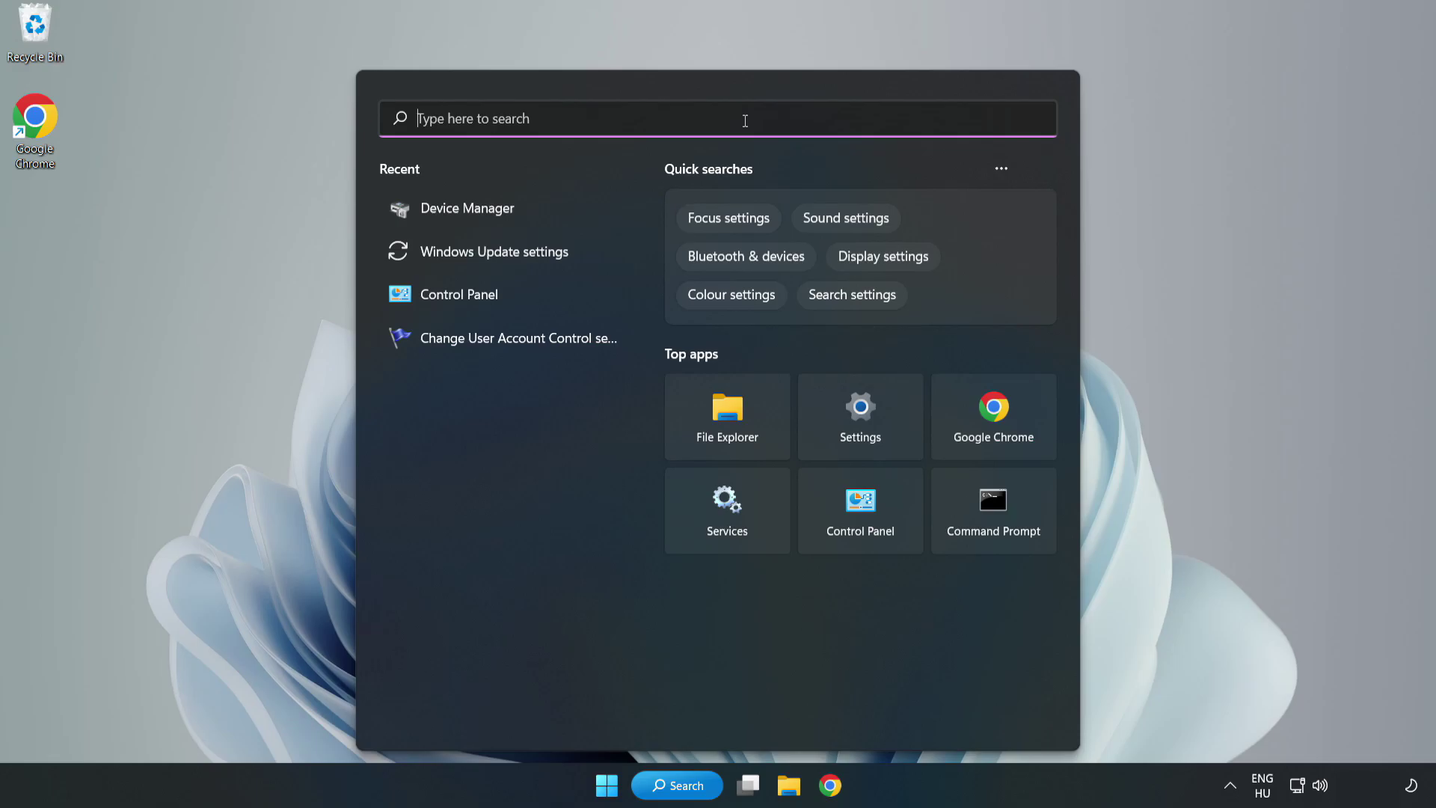
pyautogui.write('updates')
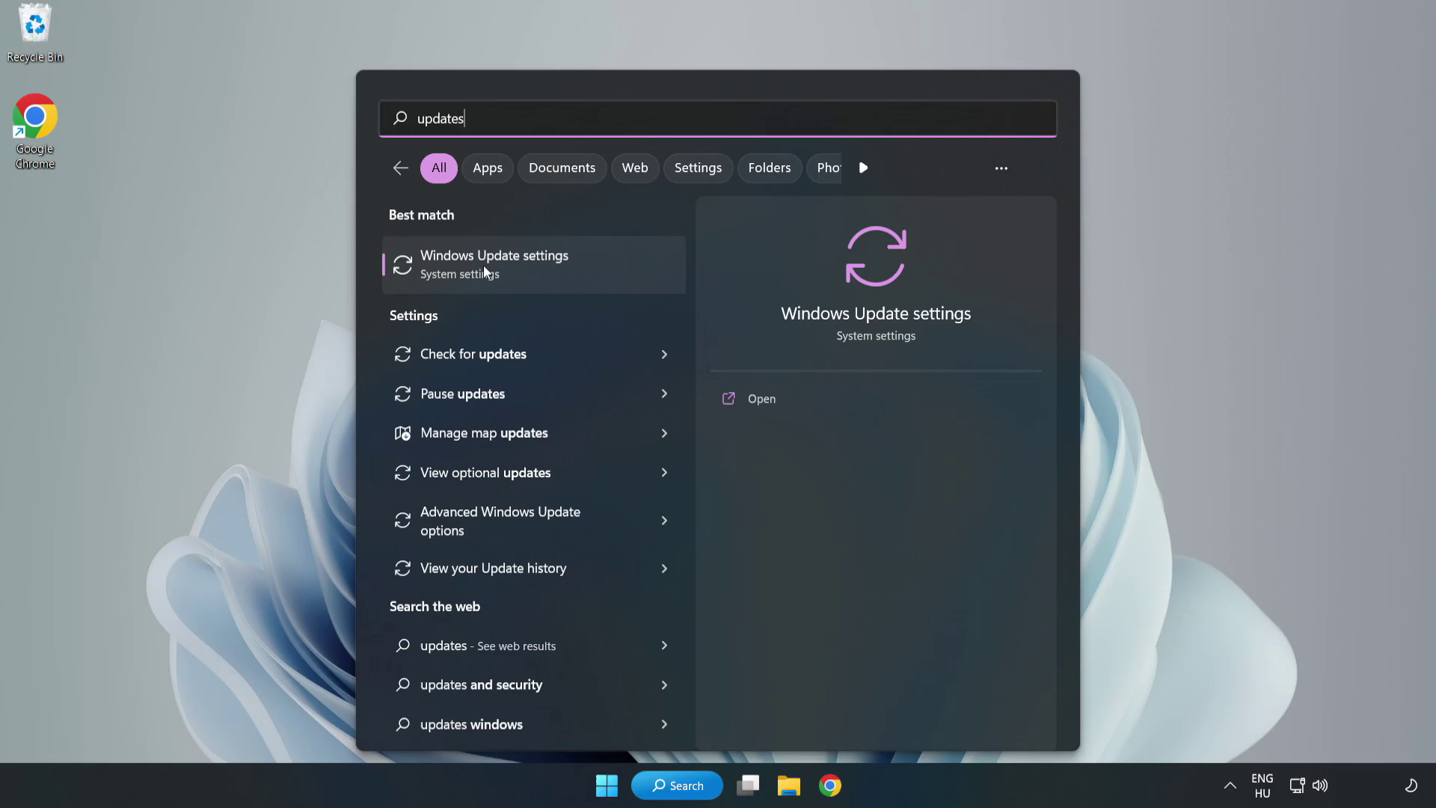
pyautogui.click(510, 266)
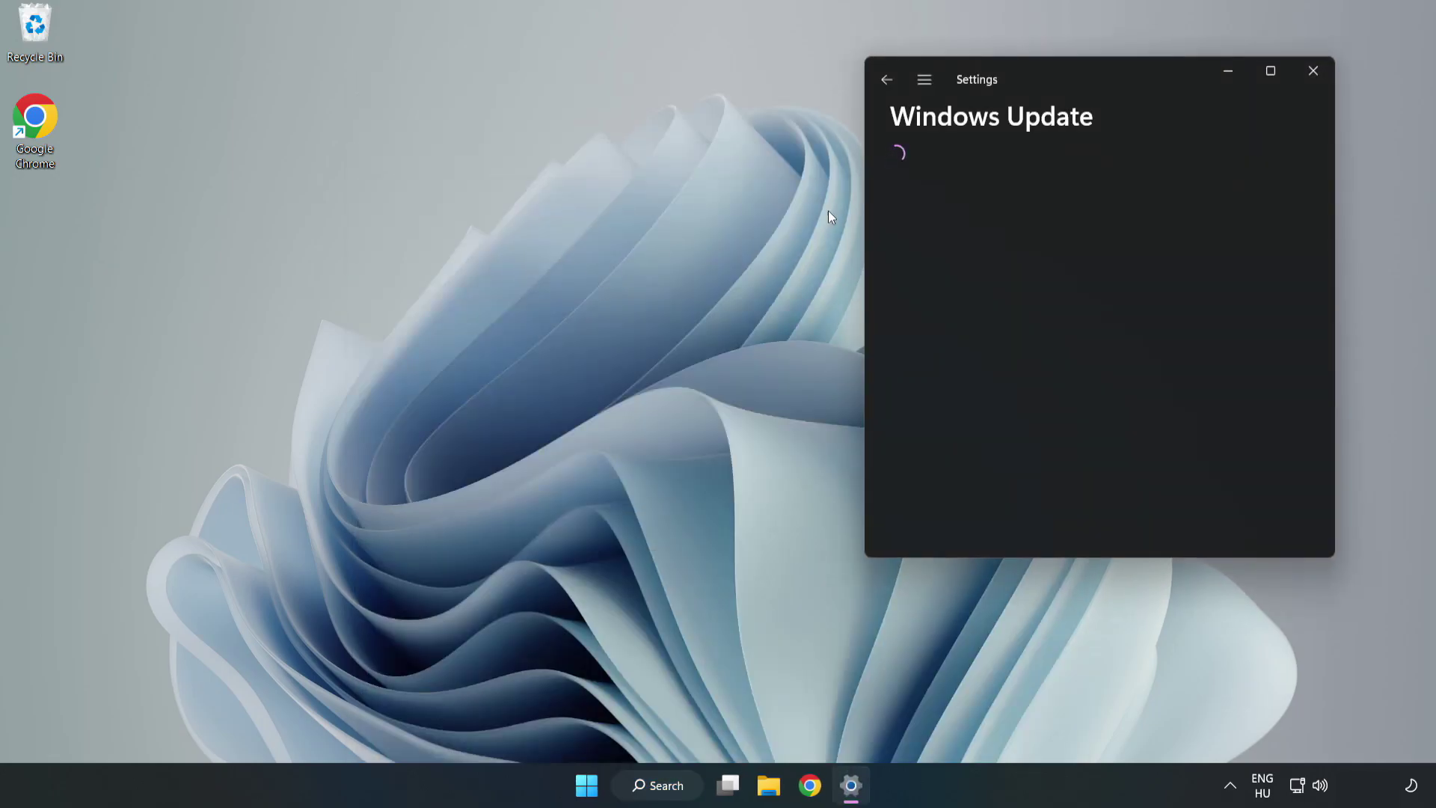
pyautogui.click(1272, 69)
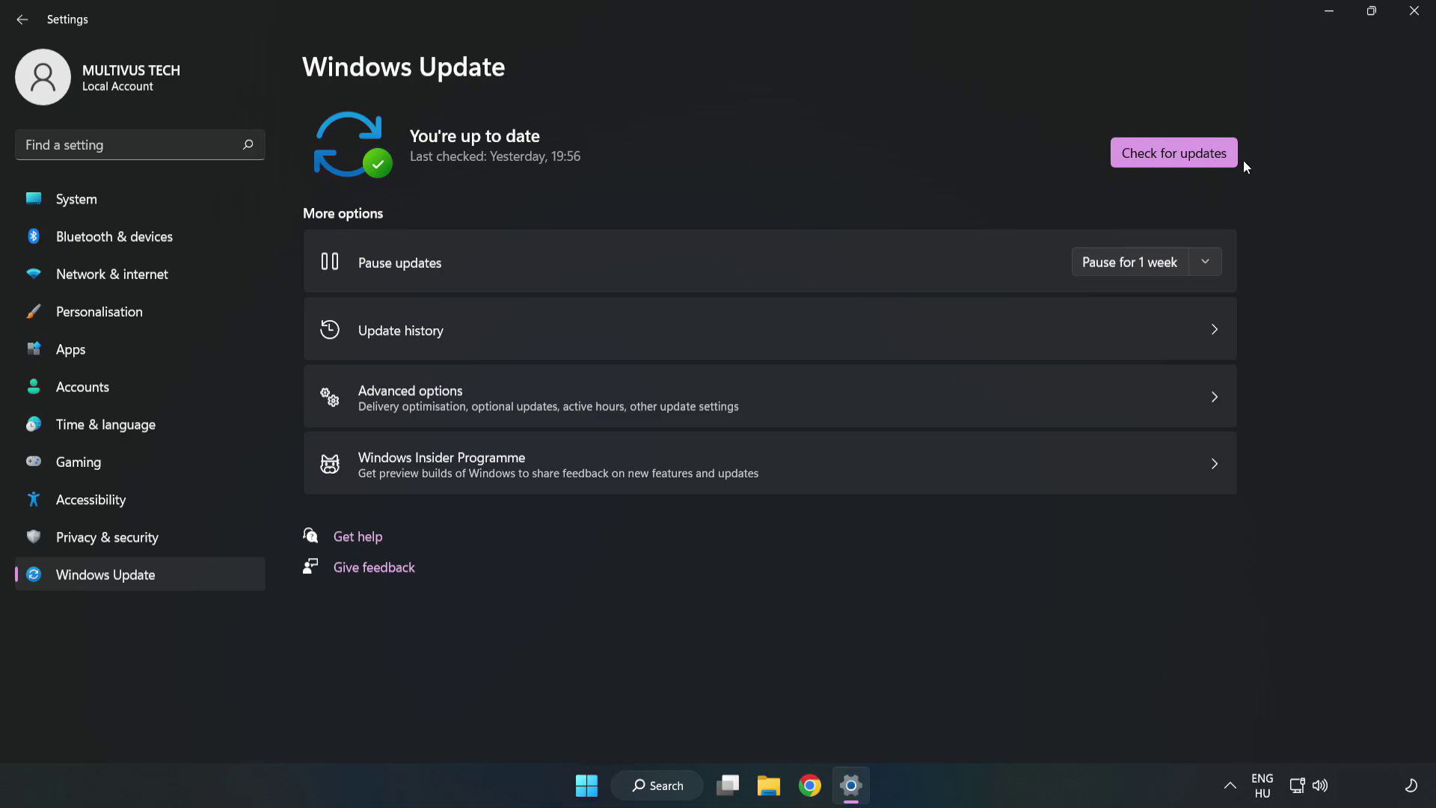
pyautogui.click(1179, 156)
pyautogui.click(1416, 15)
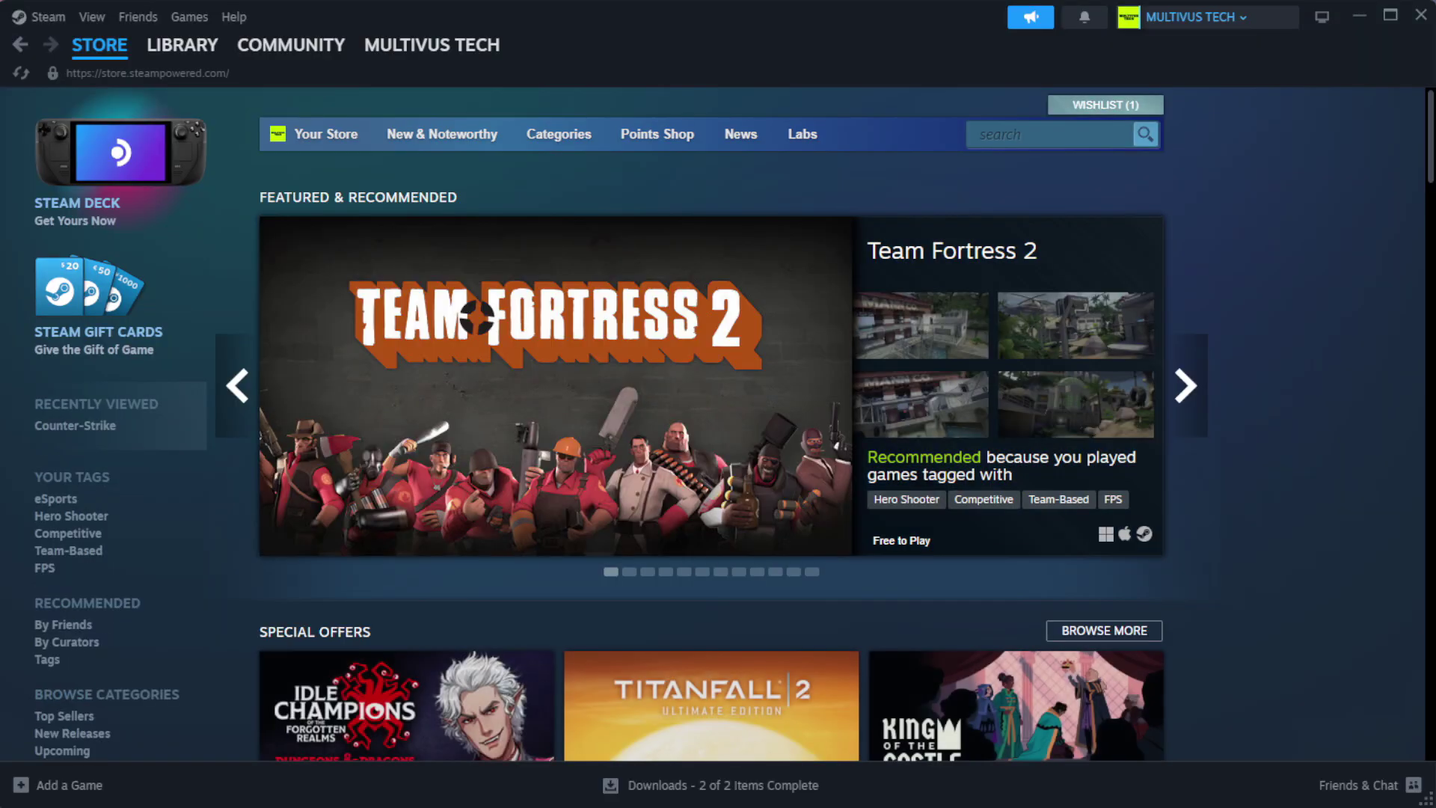
# In the Steam library, verify the integrity of the installed files of the game listed under Favorites
pyautogui.moveTo(206, 56)
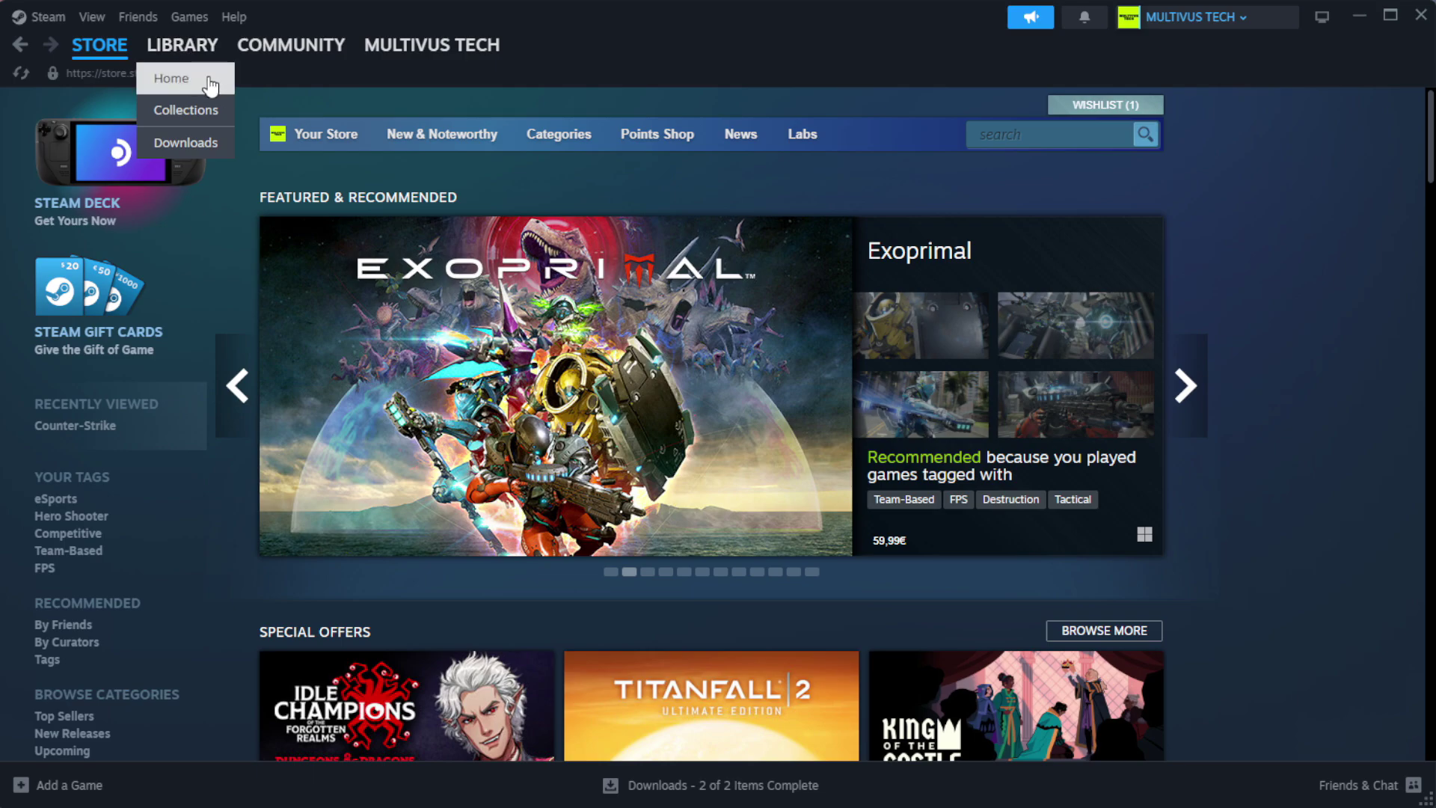
pyautogui.click(206, 79)
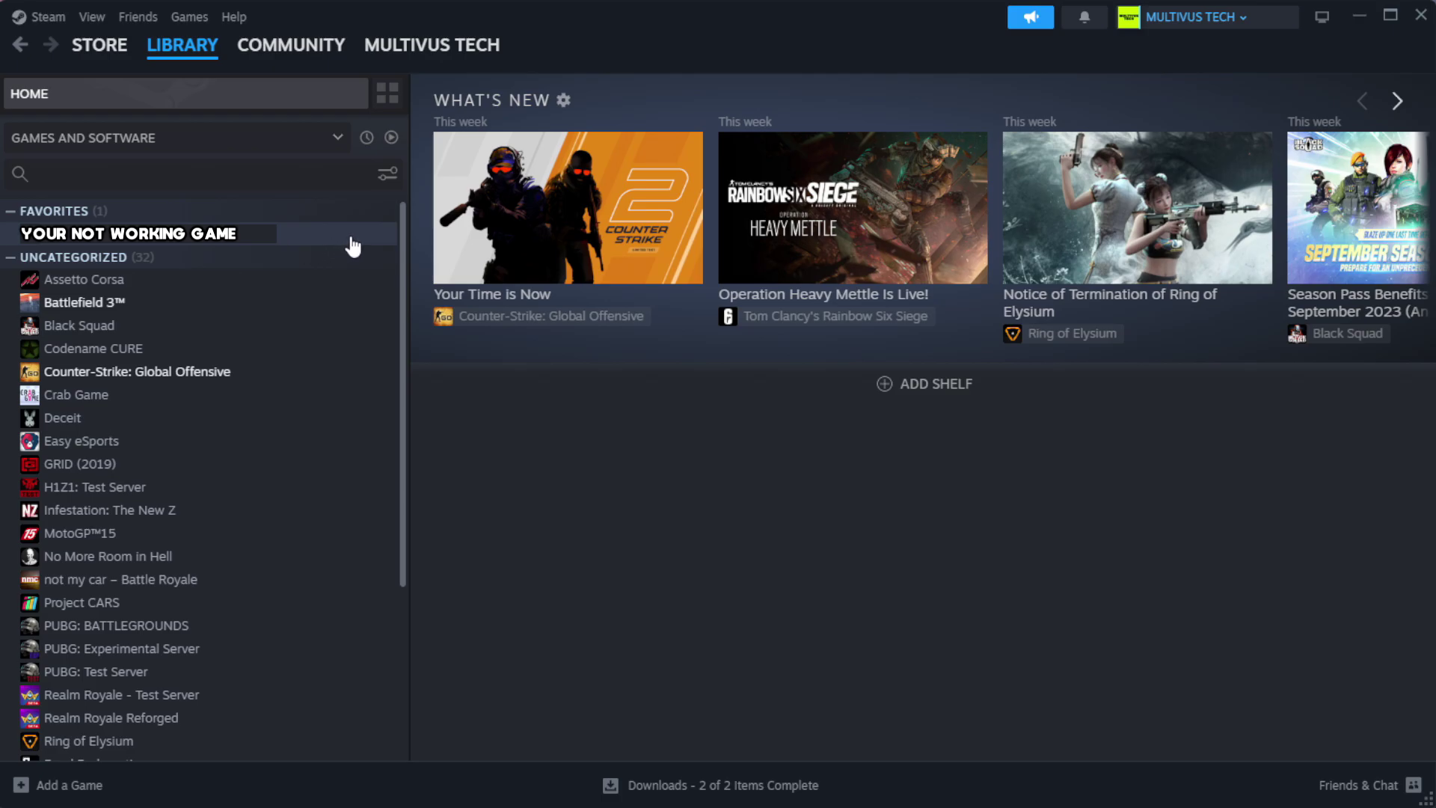
pyautogui.rightClick(354, 237)
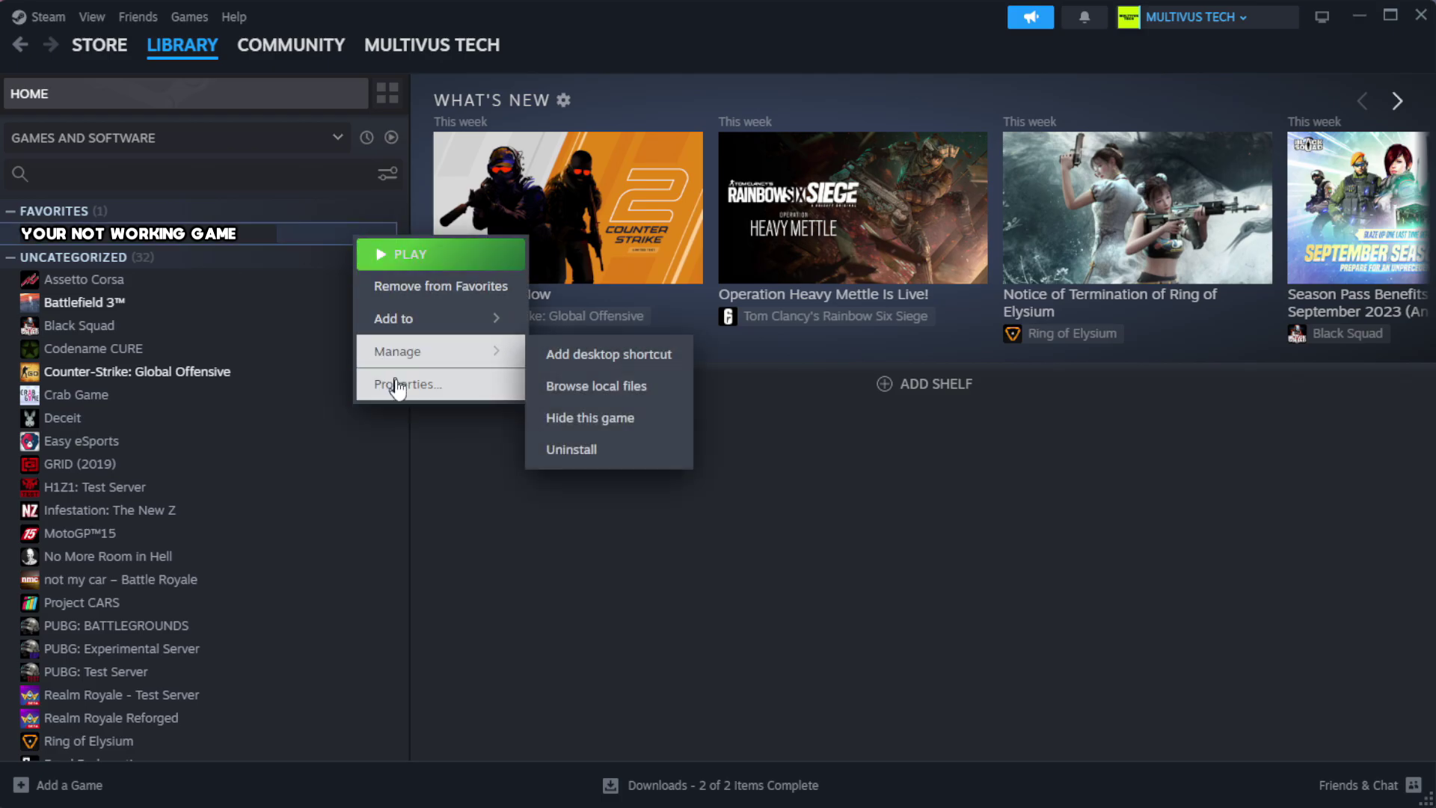
pyautogui.click(446, 390)
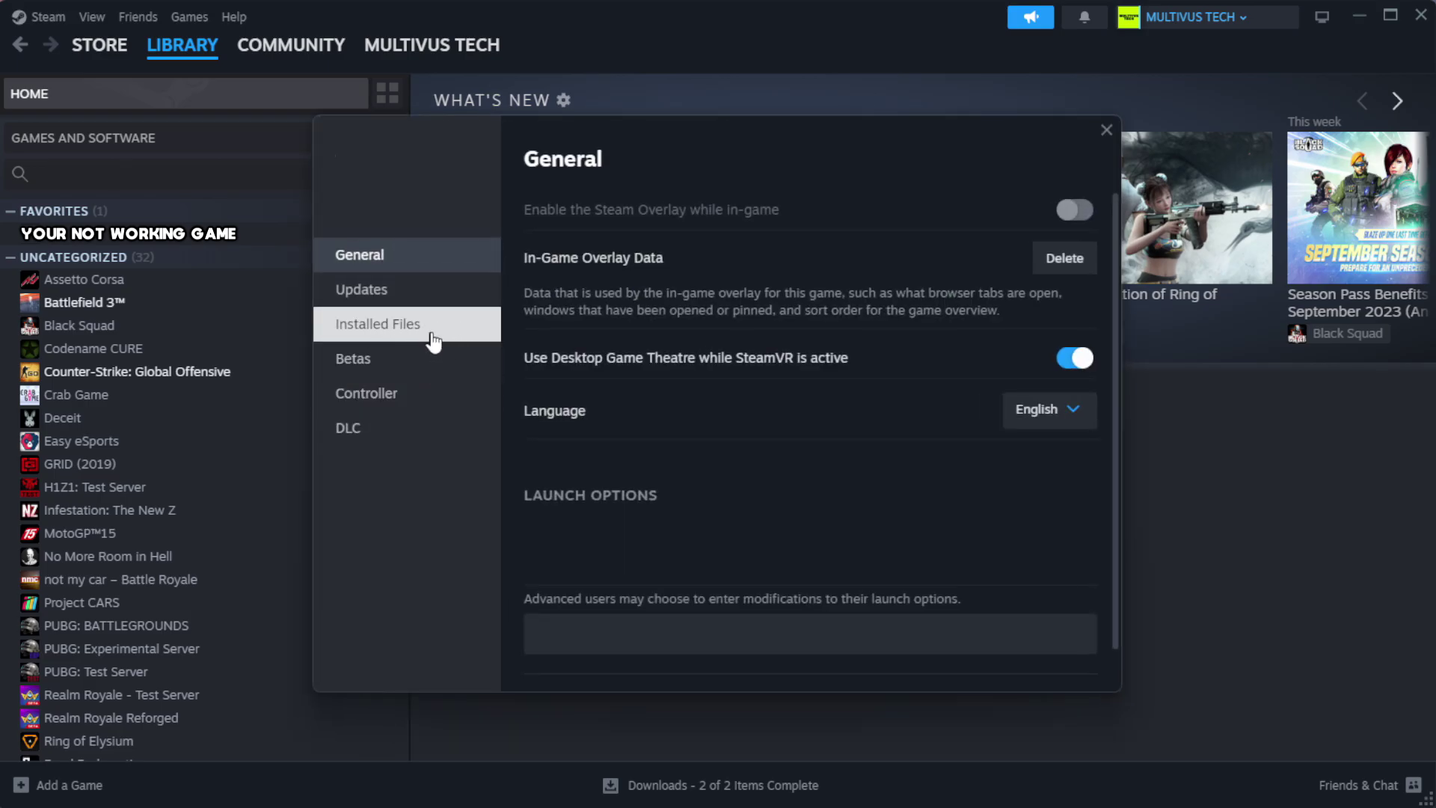
pyautogui.click(471, 340)
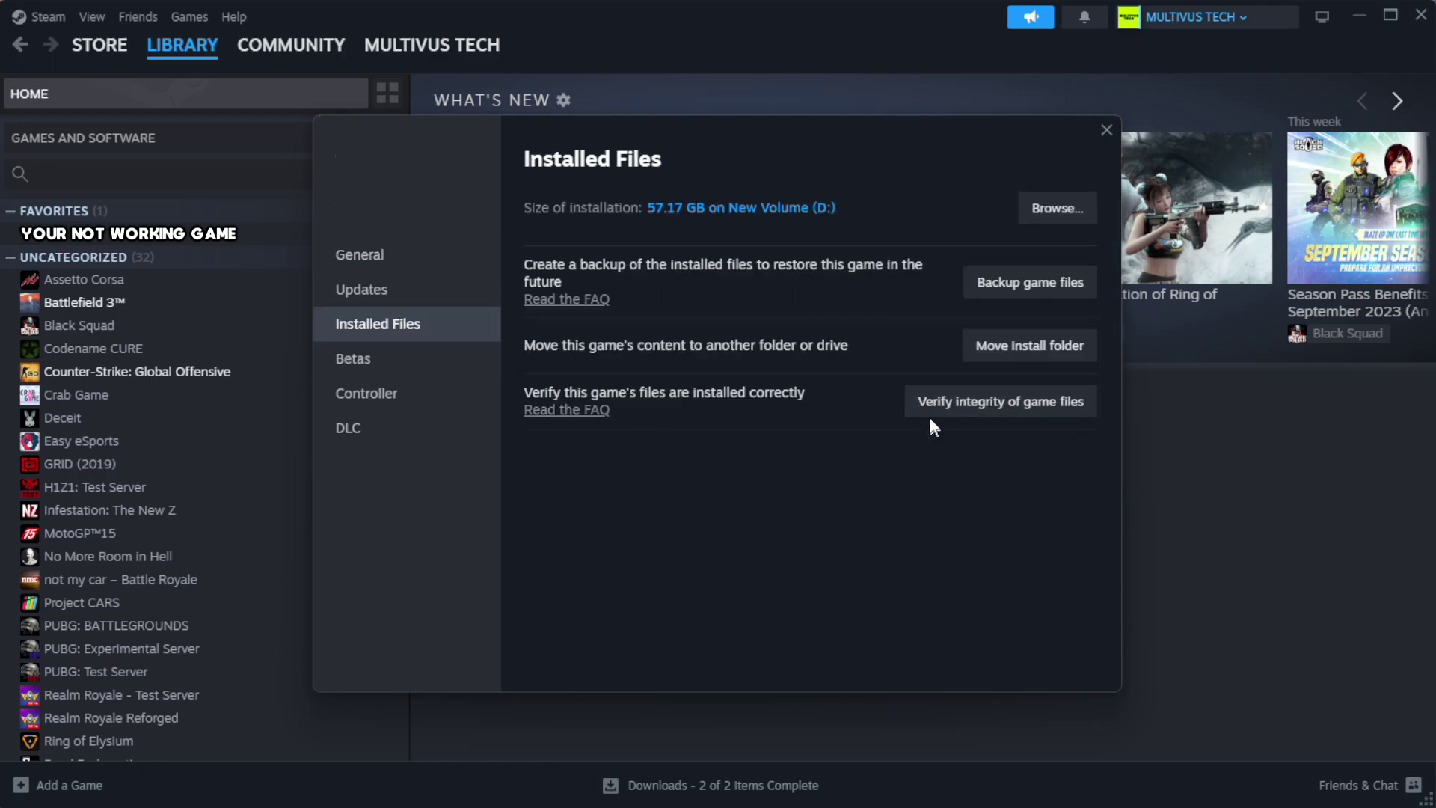
pyautogui.click(1008, 410)
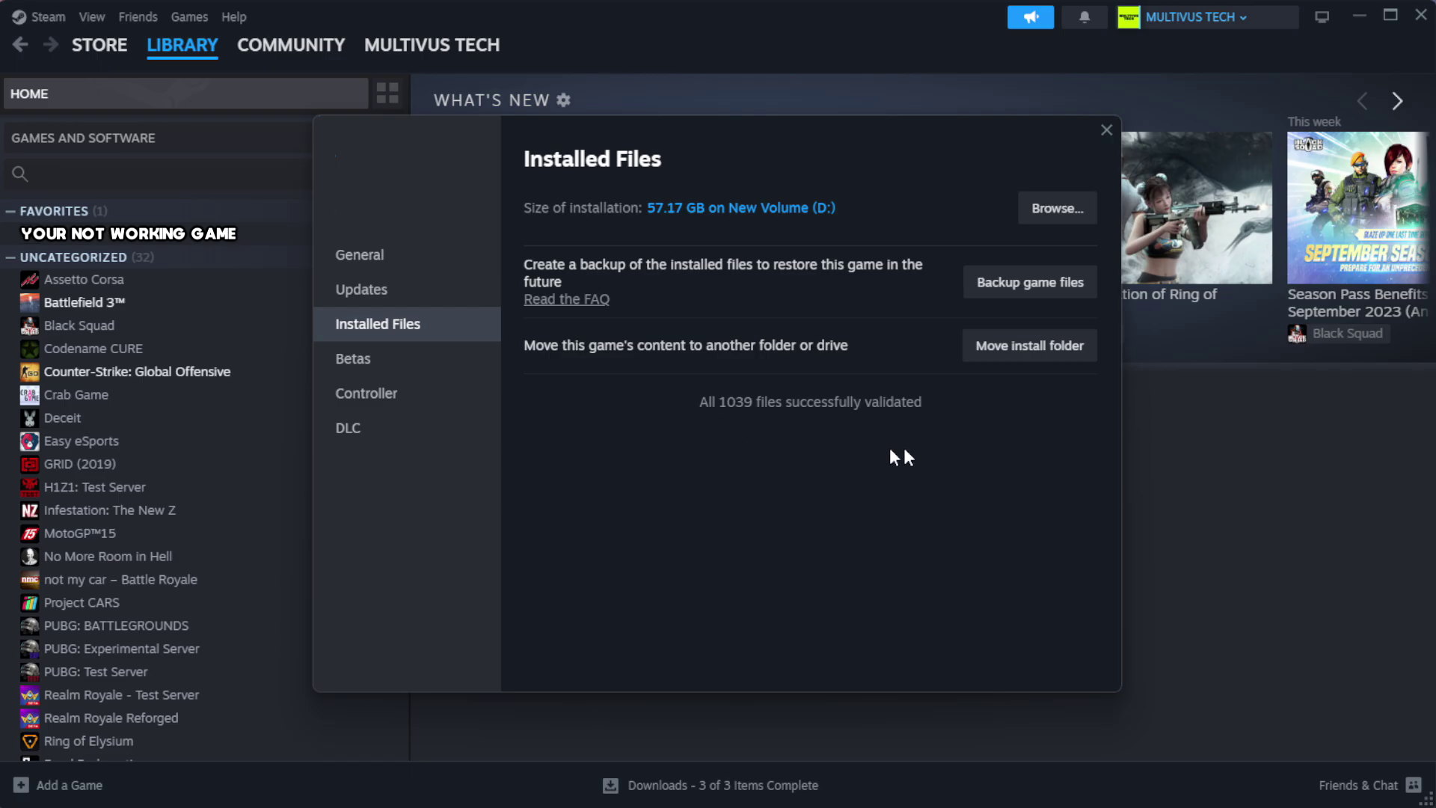
# Browse the game's installation folder and open the compatibility properties of the YOUR NOT WORKING GAME shortcut
pyautogui.click(1055, 209)
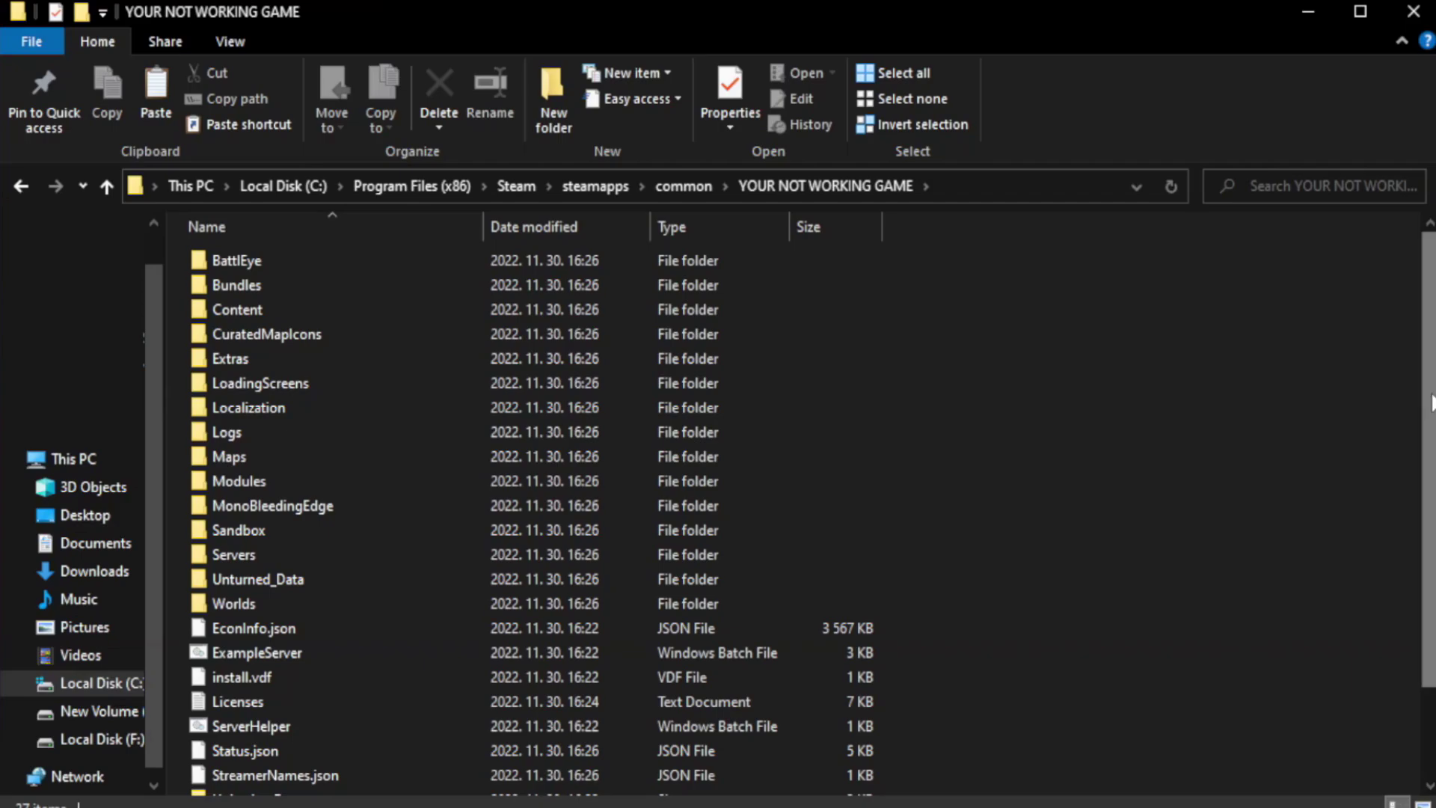
pyautogui.moveTo(1432, 449); pyautogui.dragTo(1433, 536)
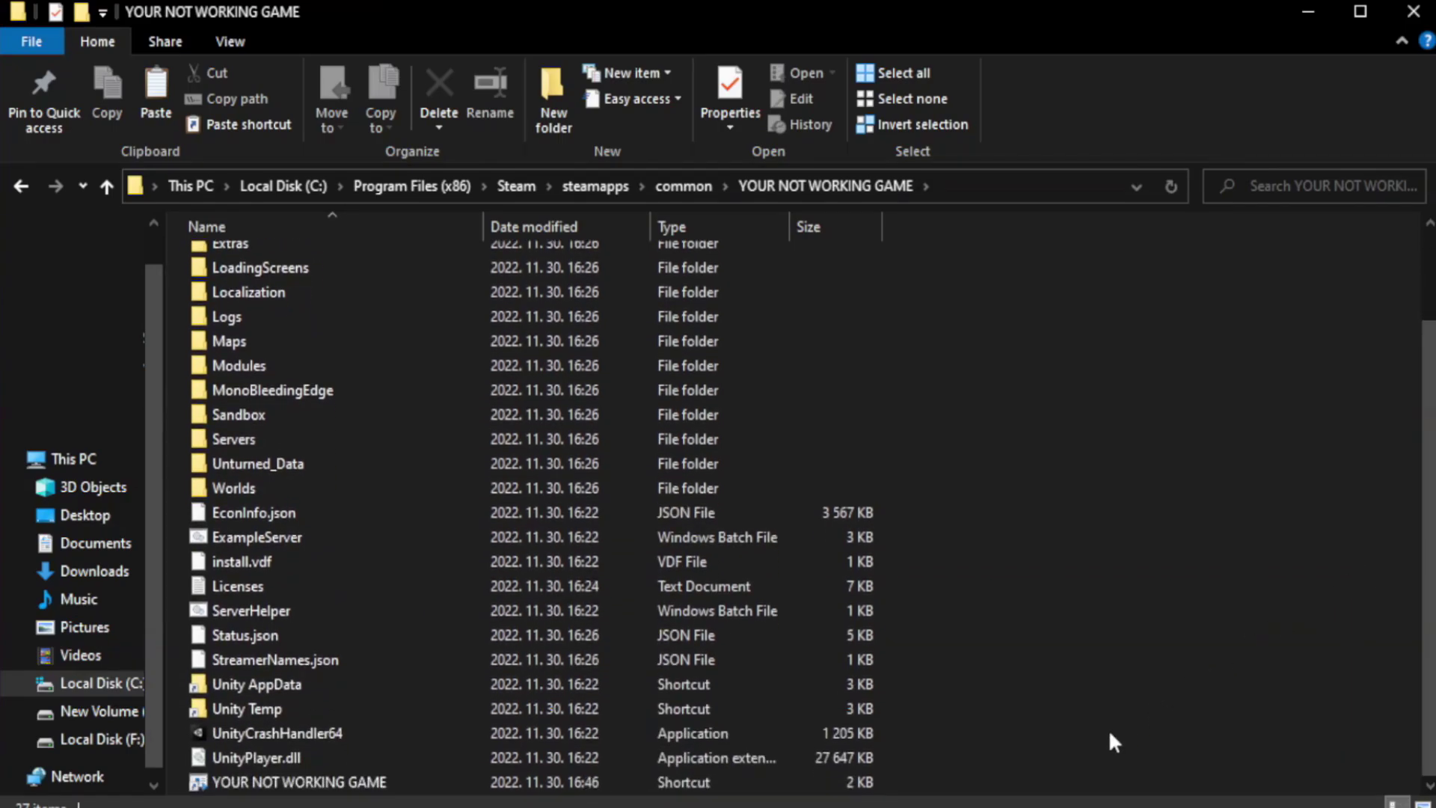
pyautogui.click(494, 783)
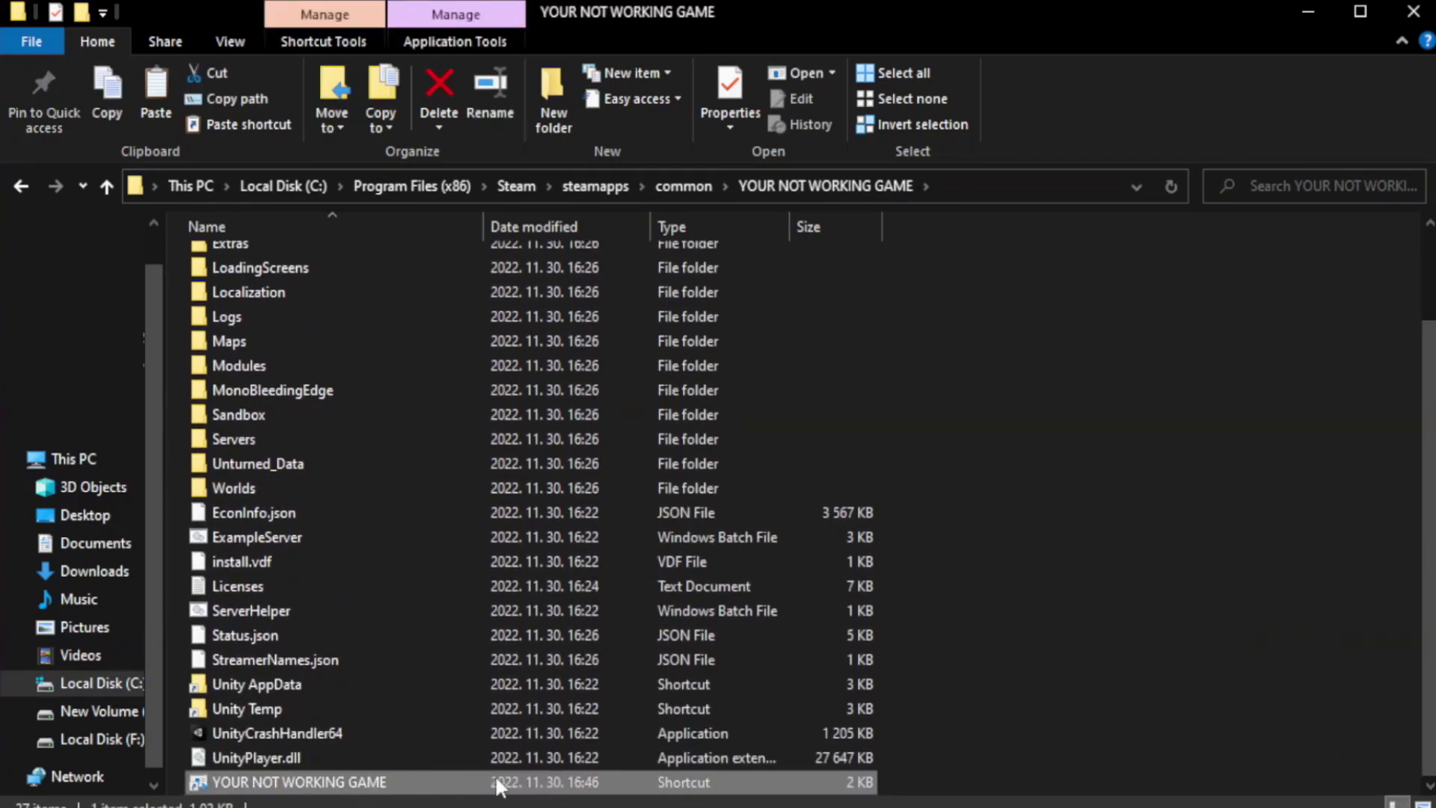
pyautogui.rightClick(481, 788)
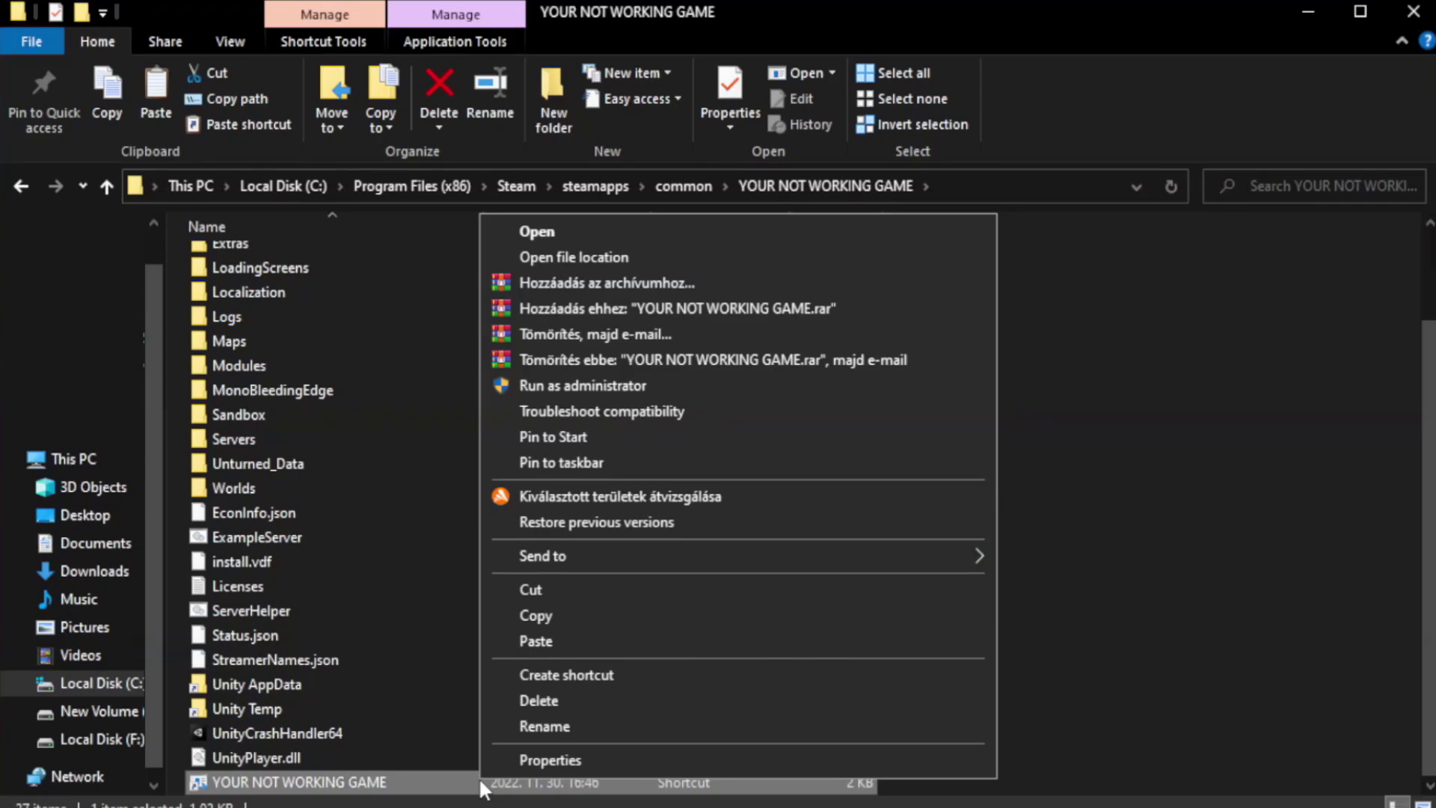
pyautogui.click(733, 760)
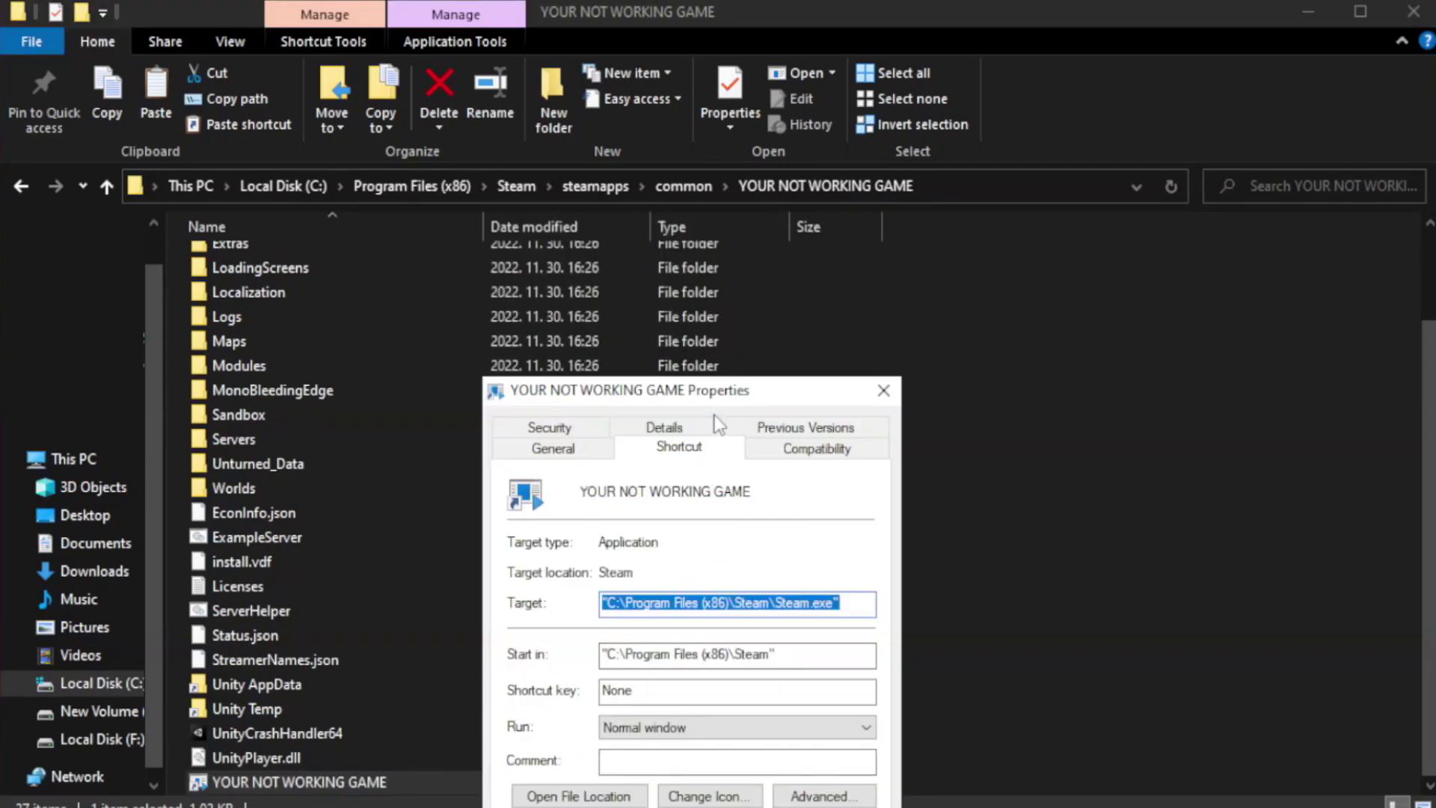
pyautogui.moveTo(722, 398); pyautogui.dragTo(721, 147)
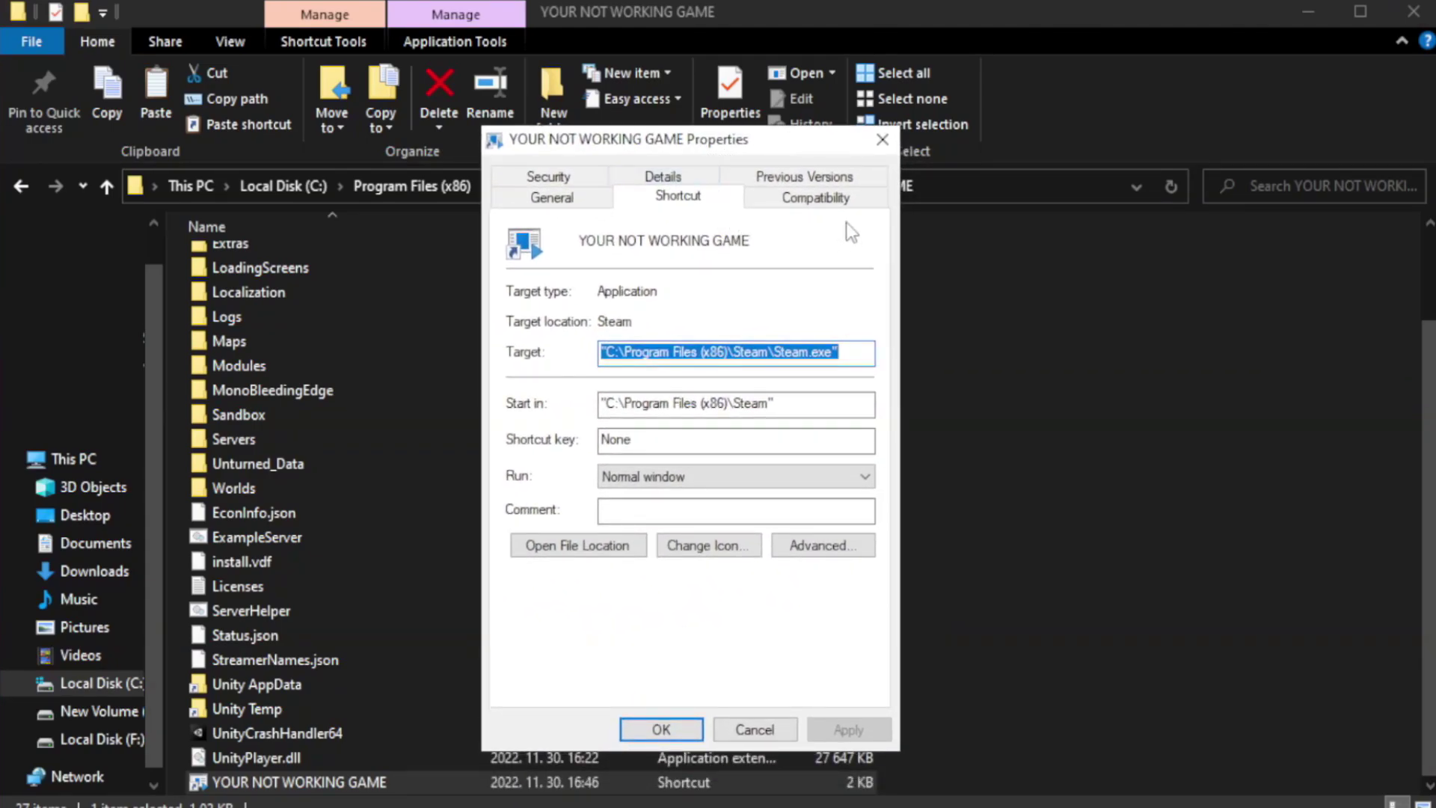
pyautogui.click(810, 203)
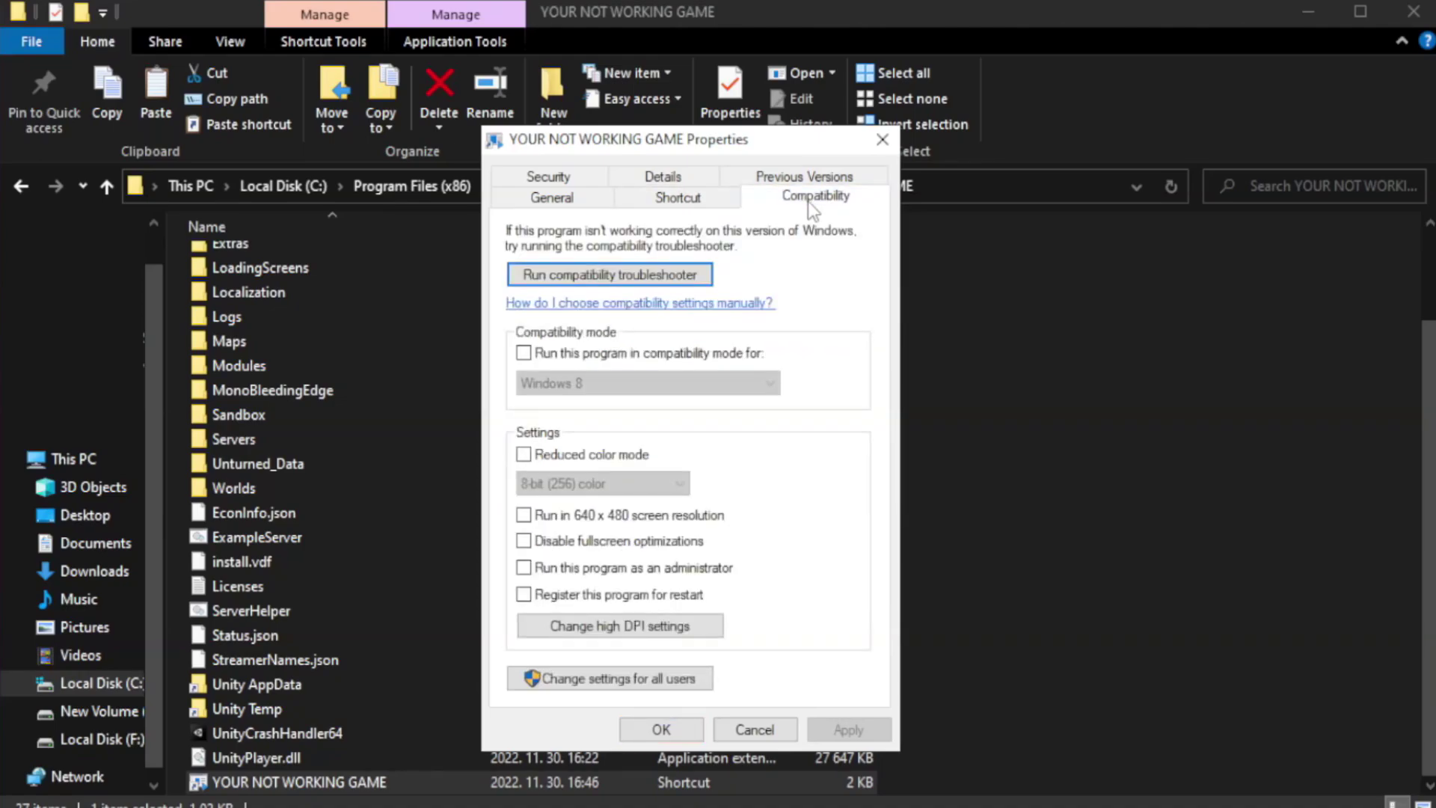
# Enable Windows 8 compatibility mode, disable fullscreen optimizations, set the program to run as an administrator, and apply the settings
pyautogui.click(569, 355)
pyautogui.click(614, 381)
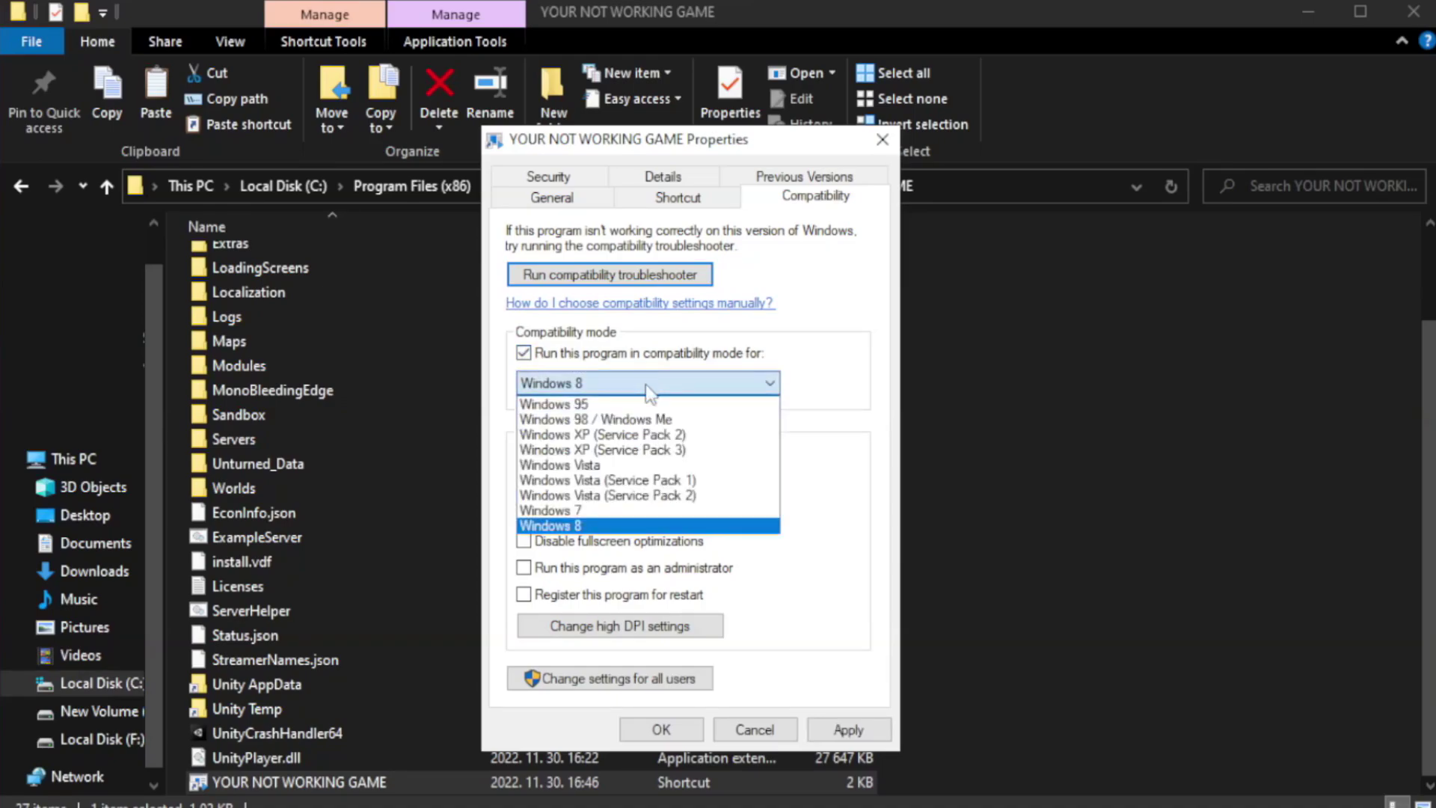
pyautogui.click(610, 526)
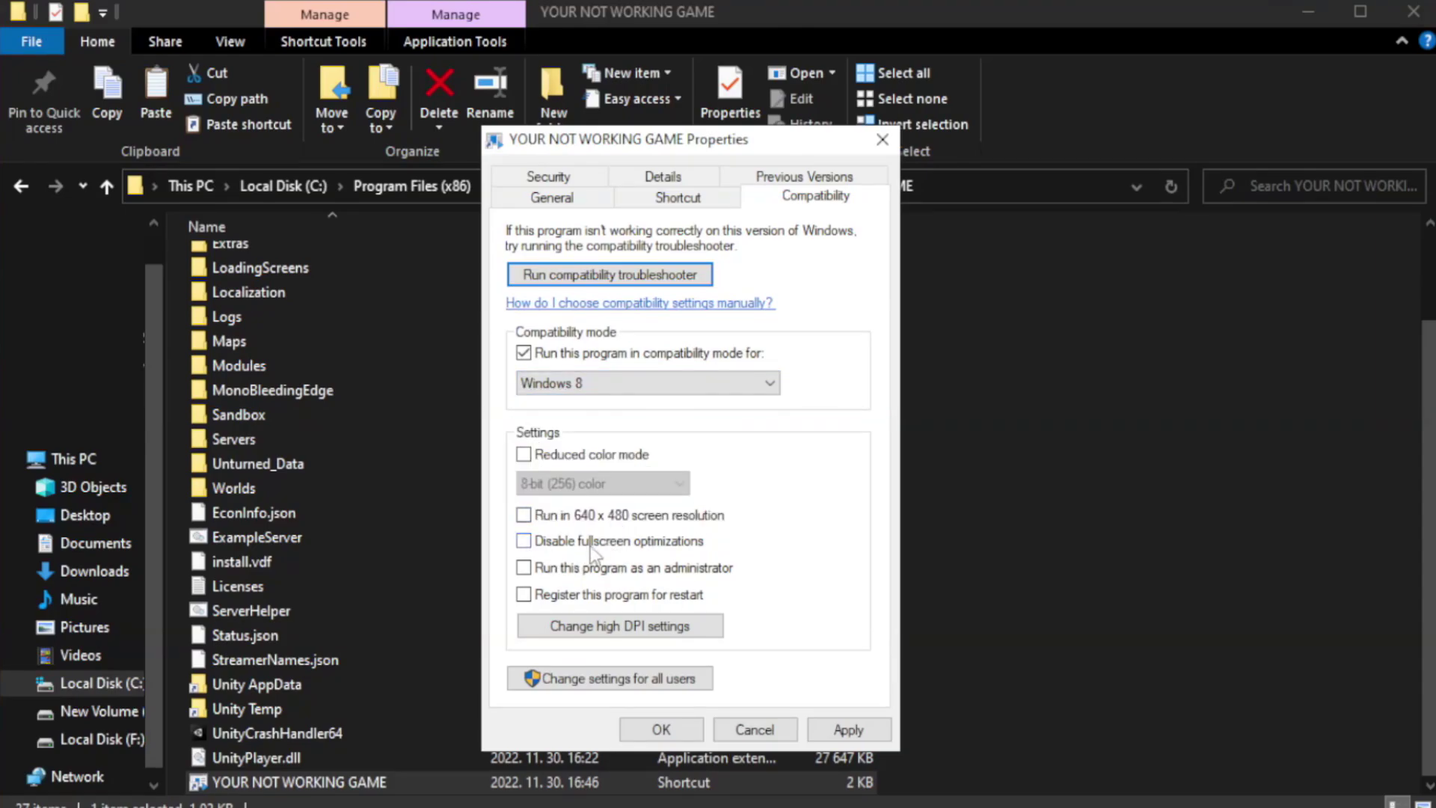
pyautogui.click(561, 552)
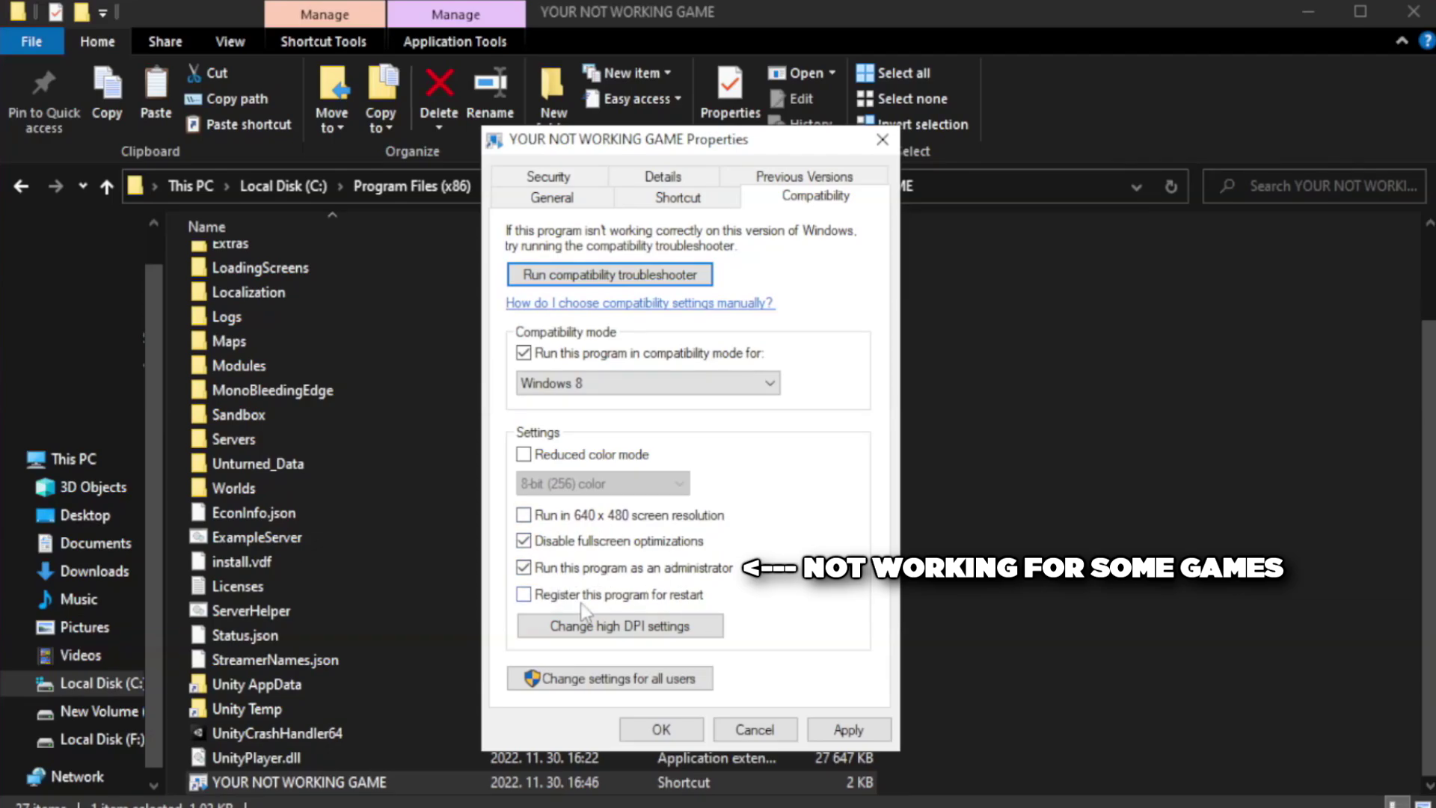
pyautogui.click(843, 737)
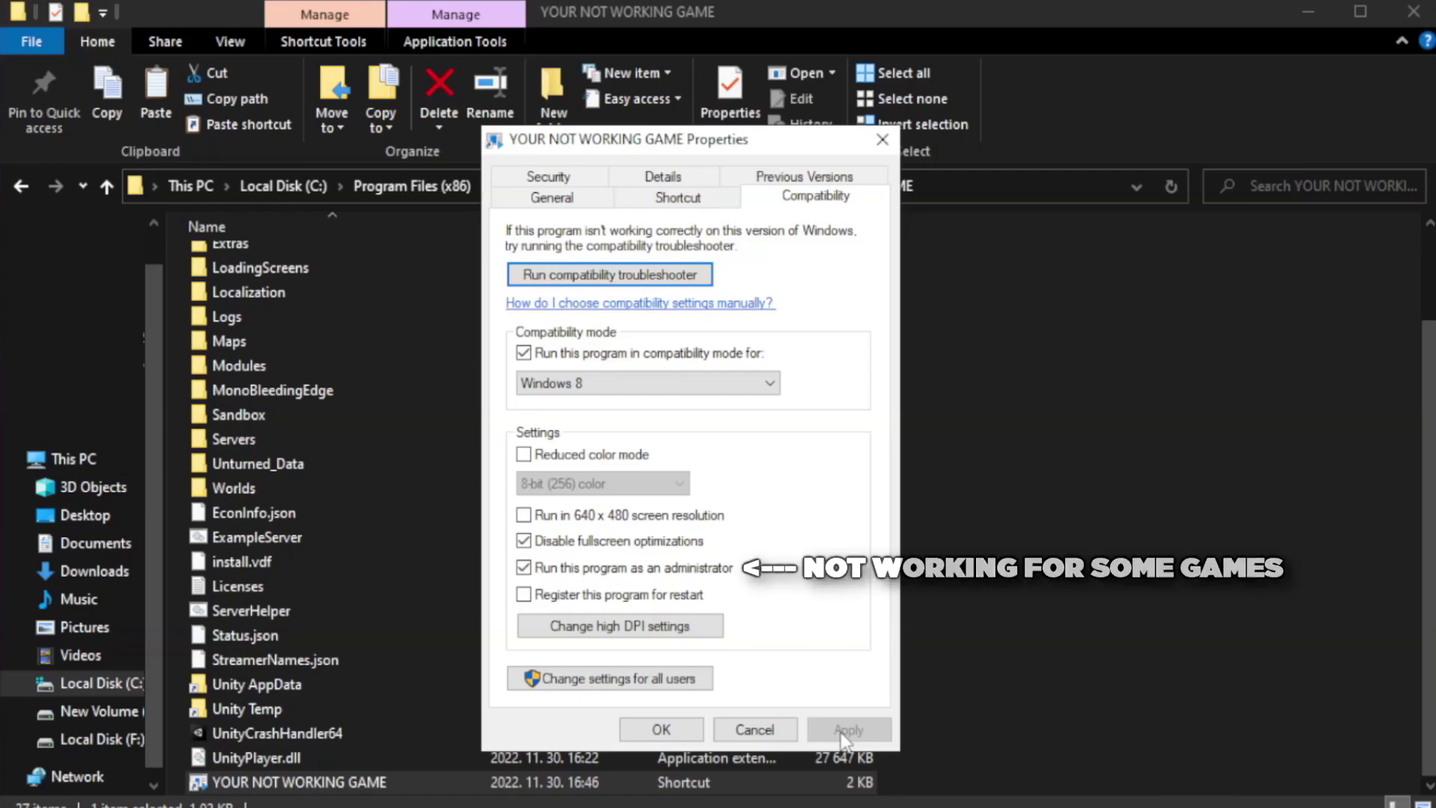
# Confirm the game shortcut's properties and close the installation folder window
pyautogui.click(660, 730)
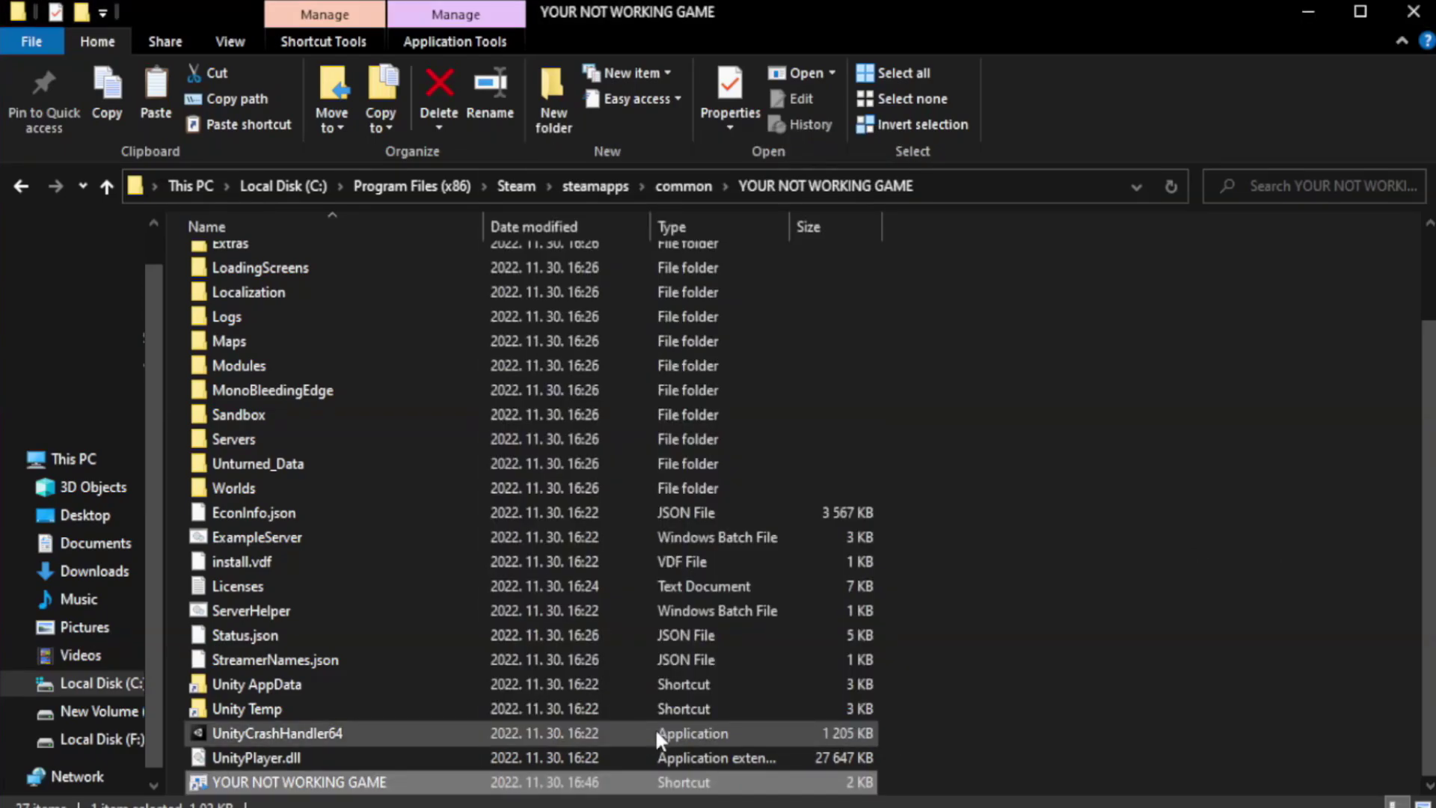
pyautogui.click(1412, 17)
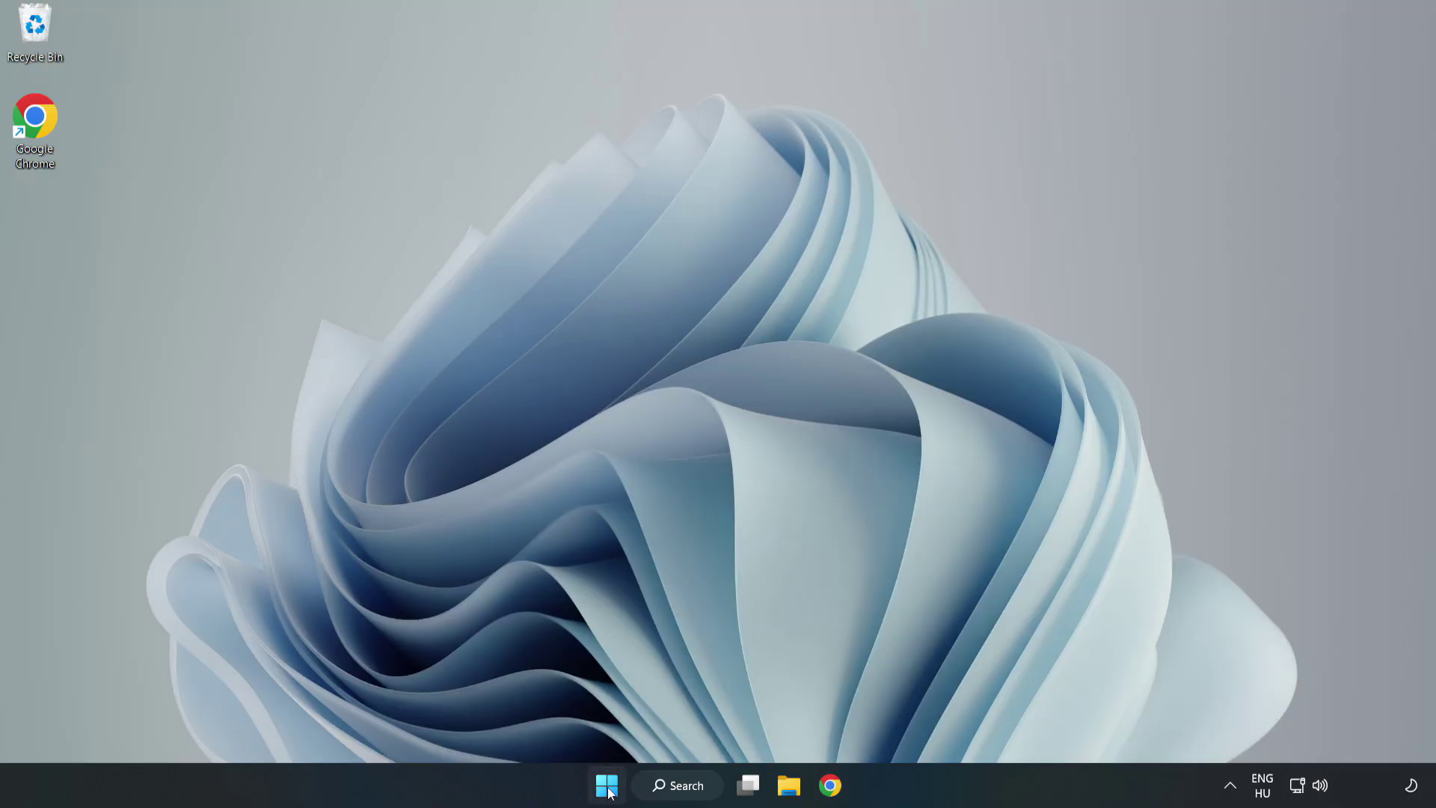
# In Task Manager, disable Cortana, Microsoft Edge, Microsoft Teams and Phone Link at startup, and close Task Manager
pyautogui.rightClick(610, 793)
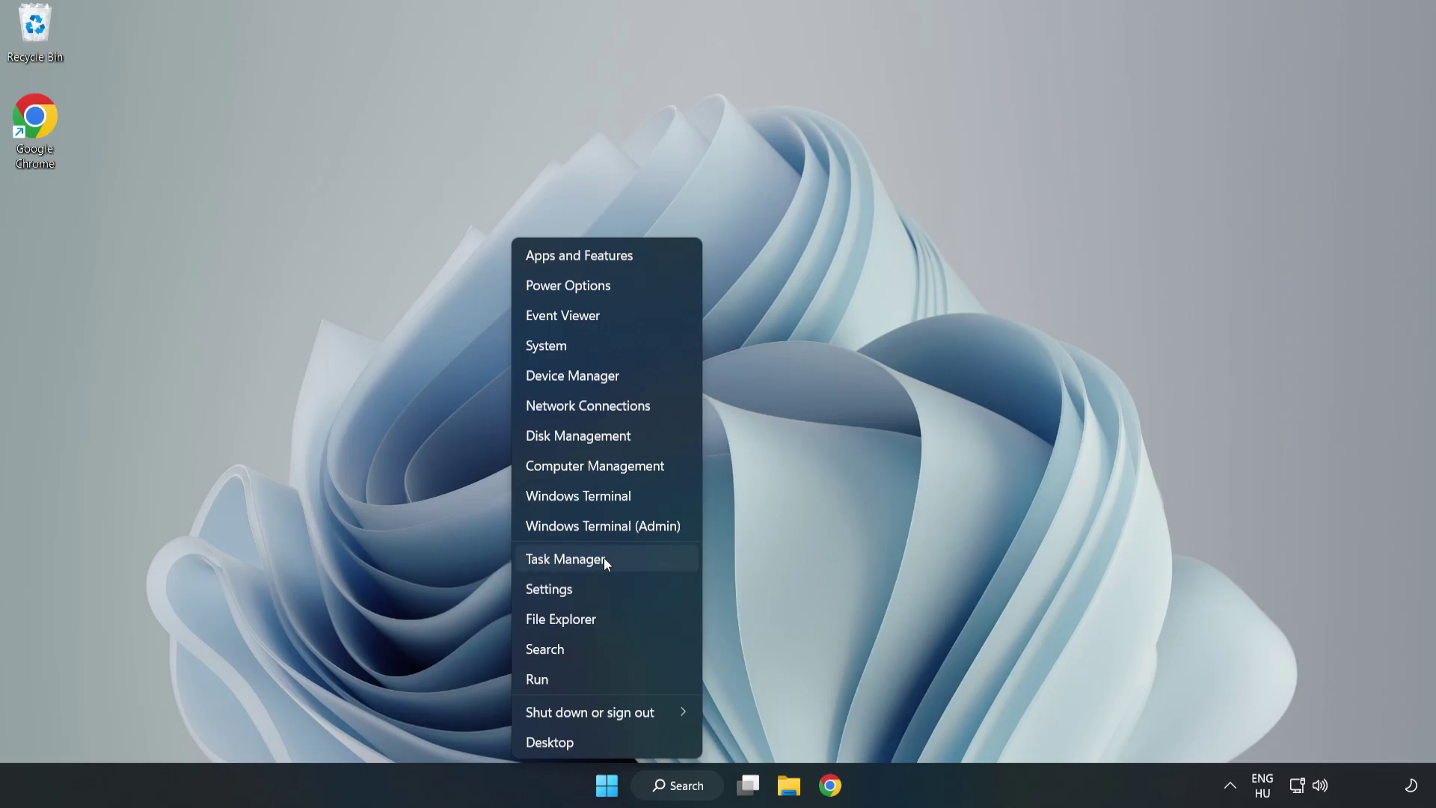
pyautogui.click(605, 562)
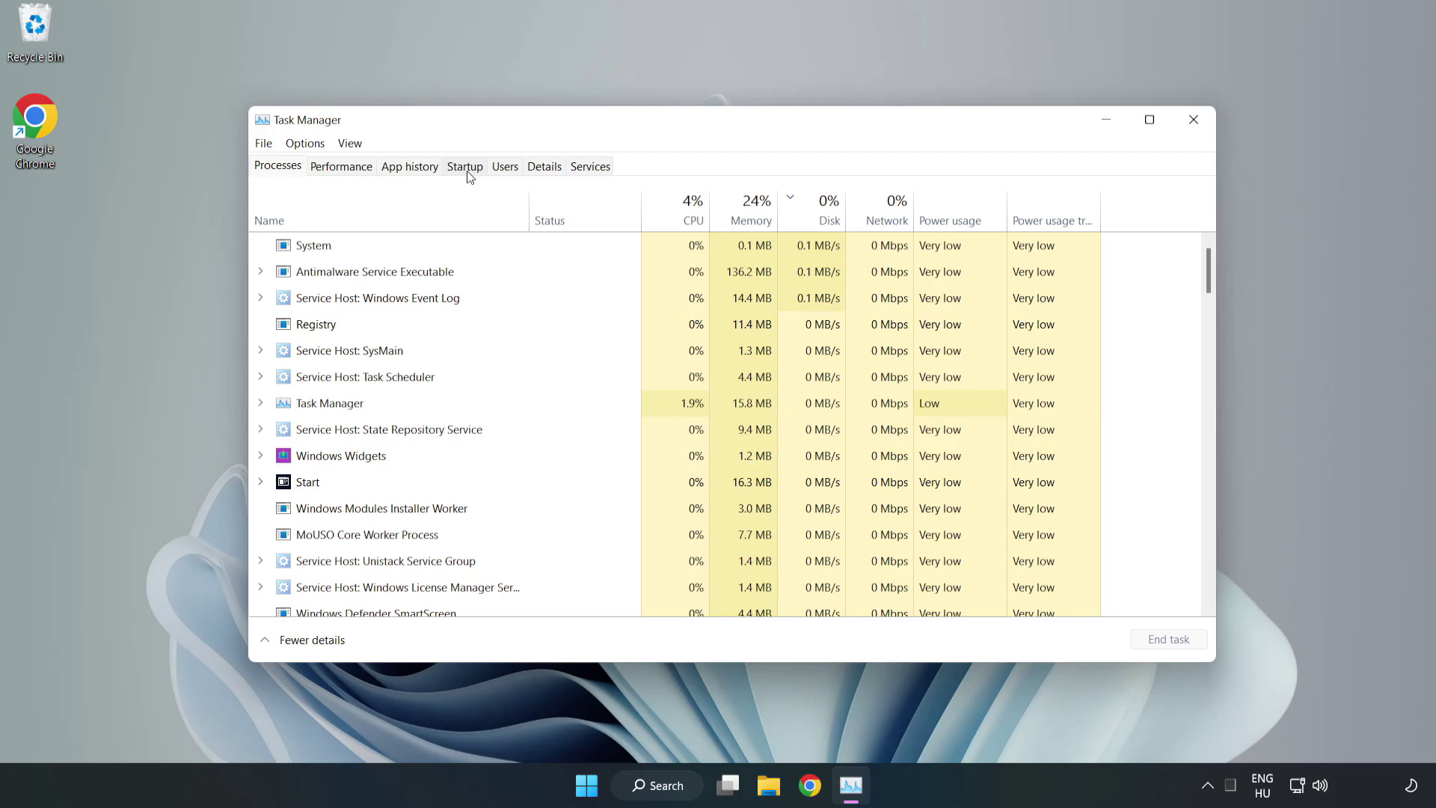
pyautogui.click(467, 171)
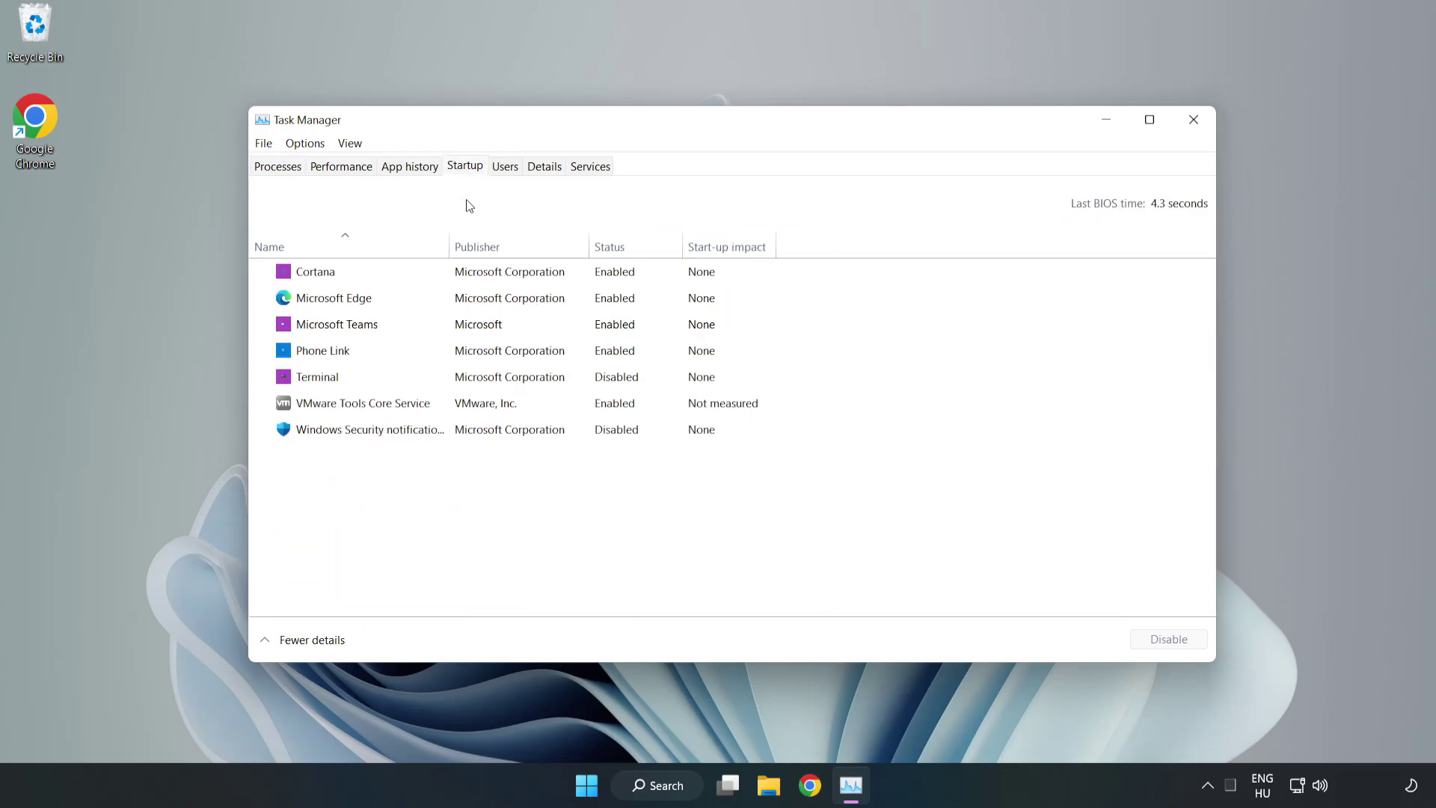
pyautogui.click(496, 282)
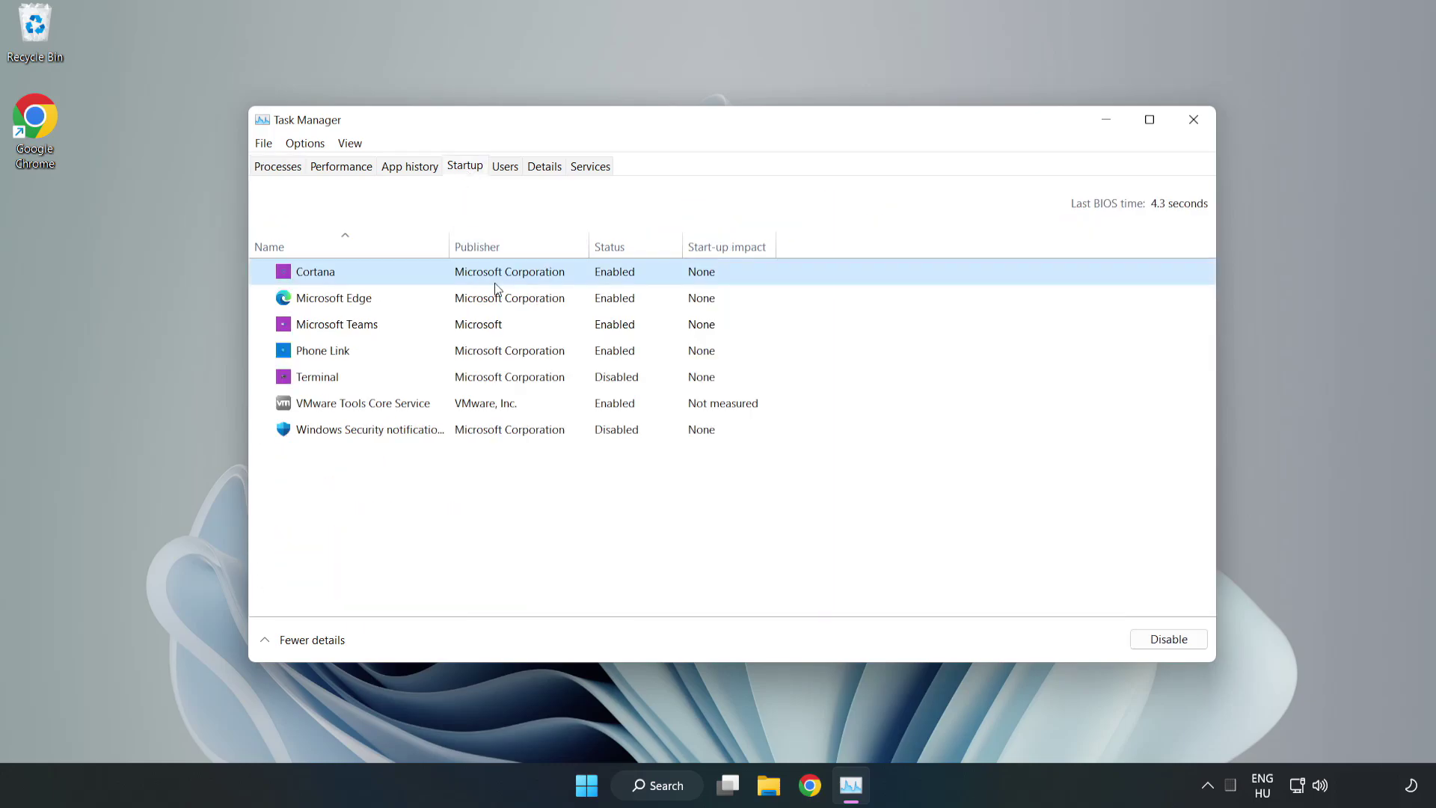
pyautogui.click(1160, 644)
pyautogui.click(623, 298)
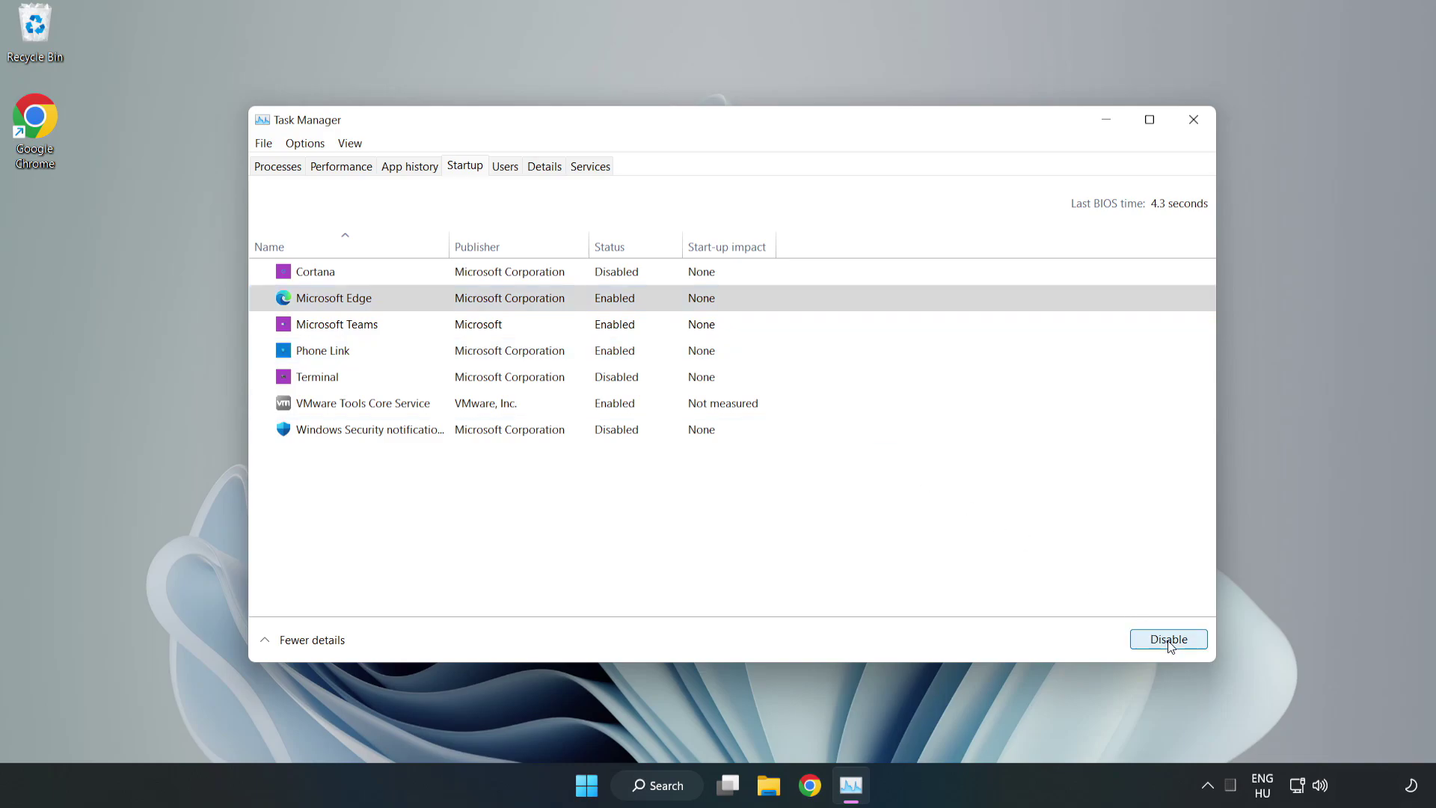
pyautogui.click(568, 324)
pyautogui.click(1167, 639)
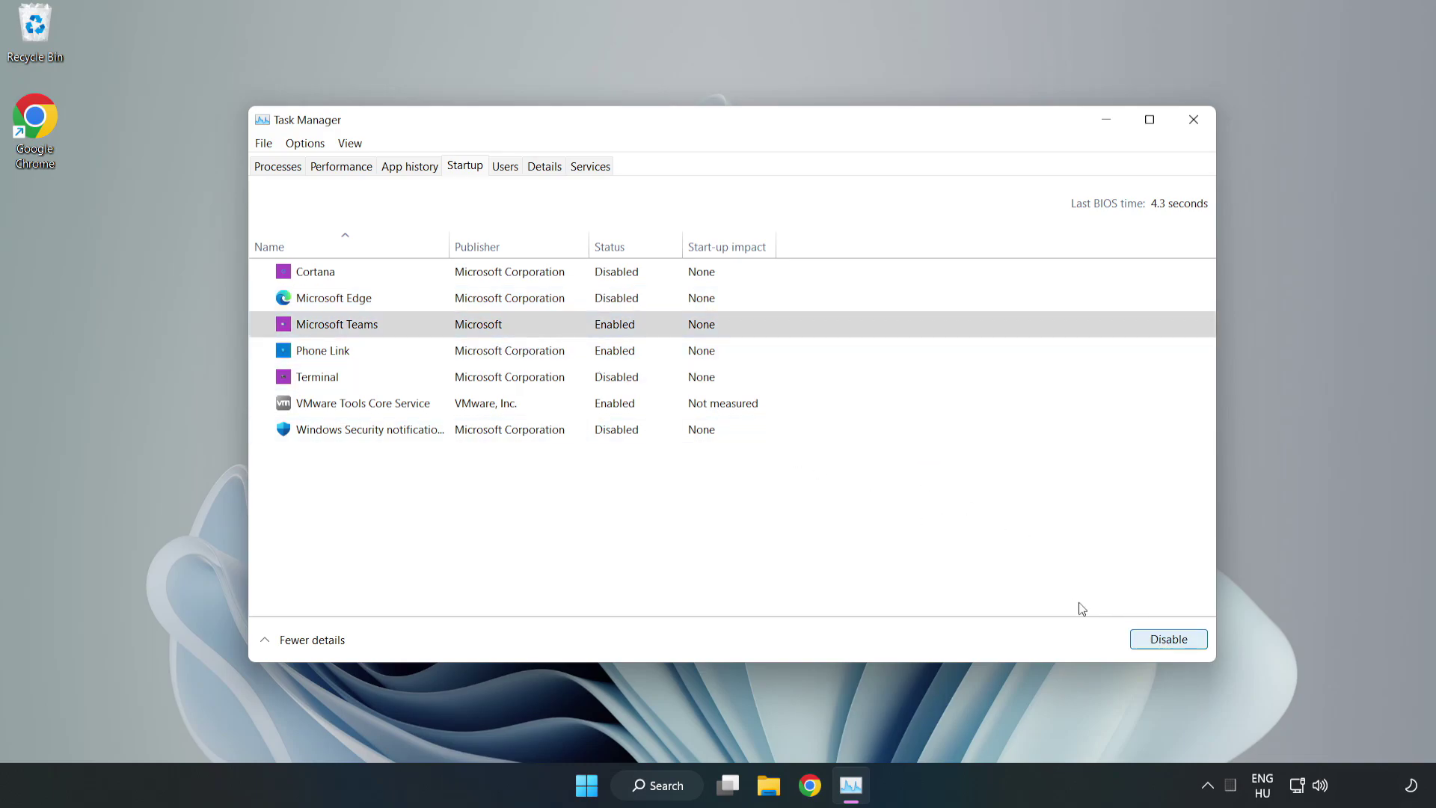
pyautogui.click(481, 352)
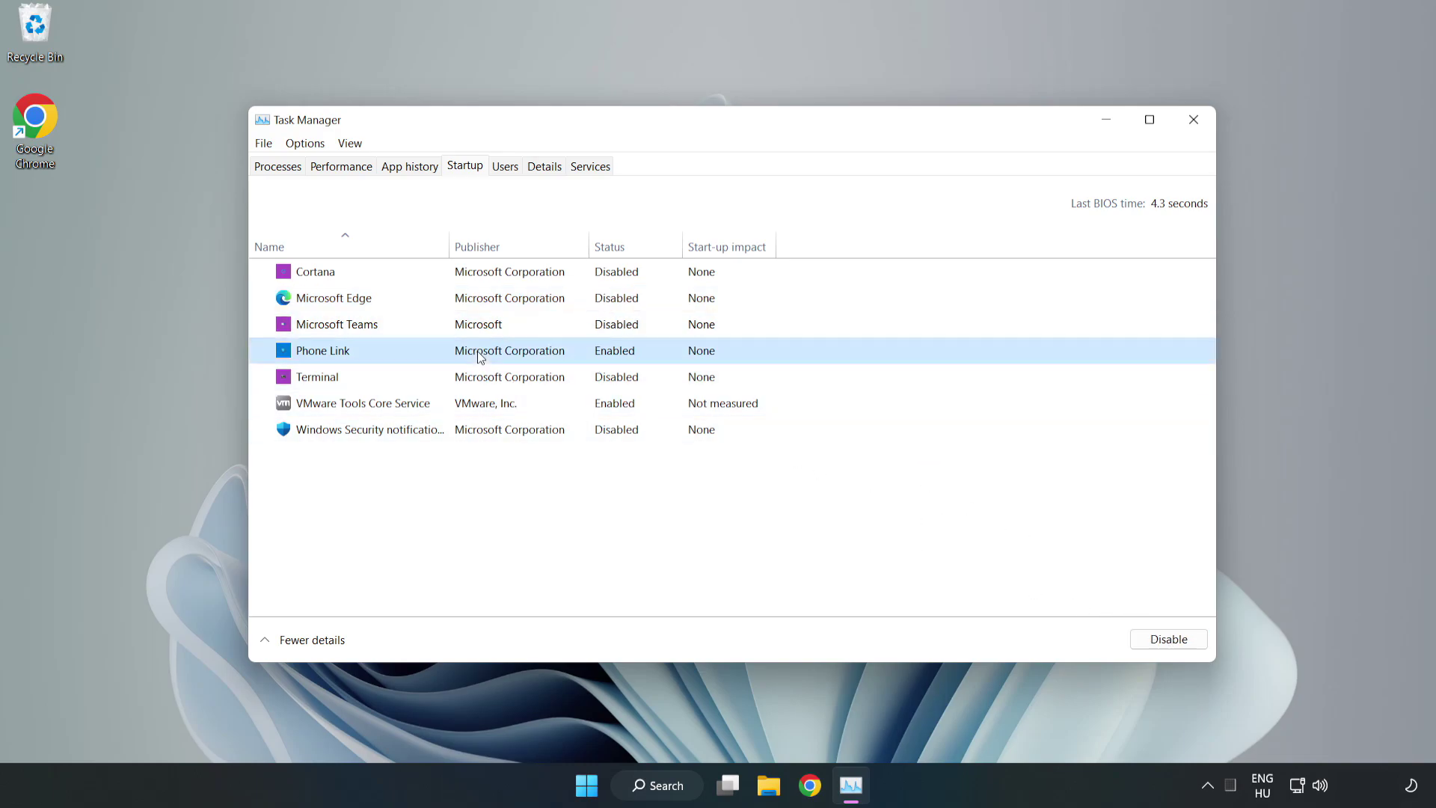
pyautogui.click(1194, 646)
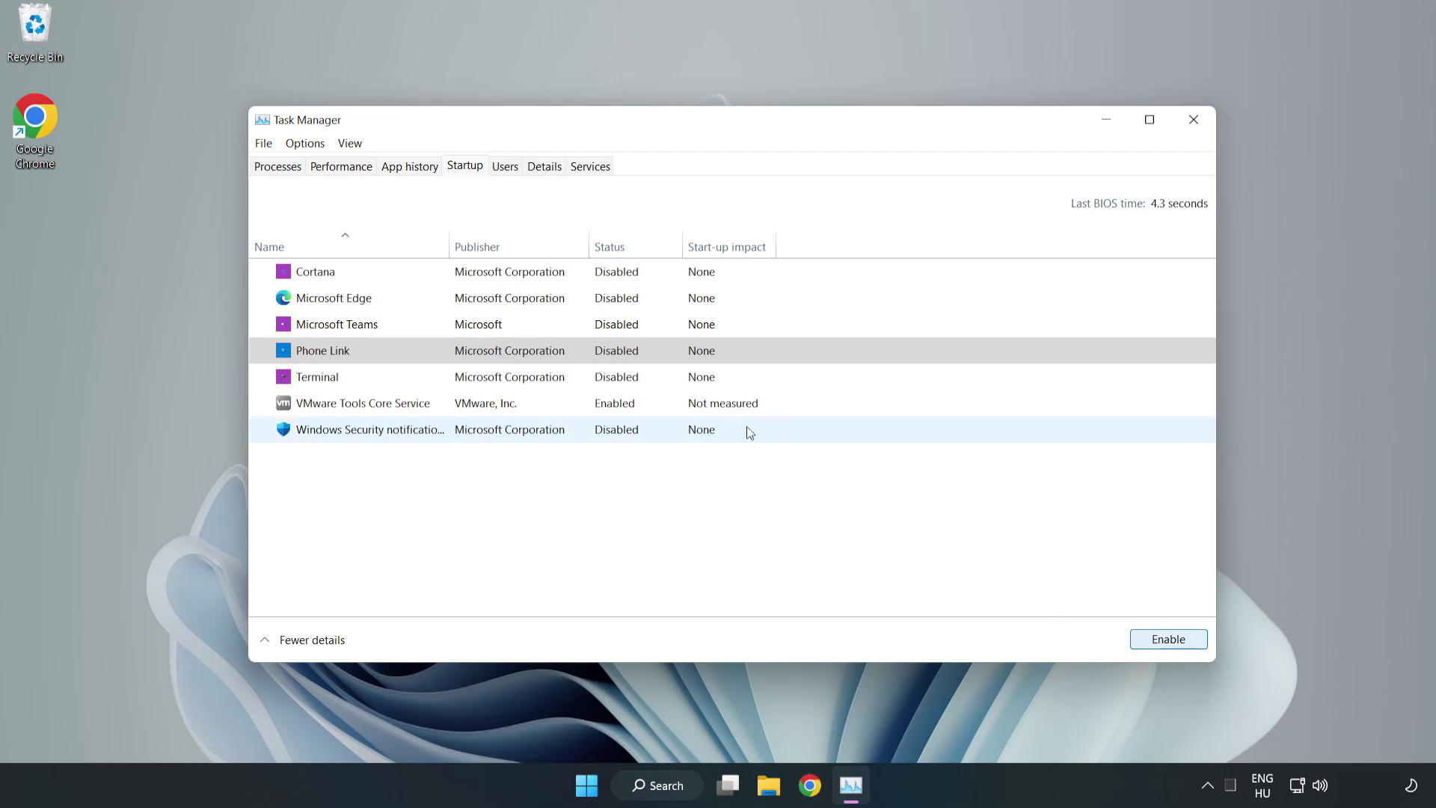
pyautogui.click(1195, 123)
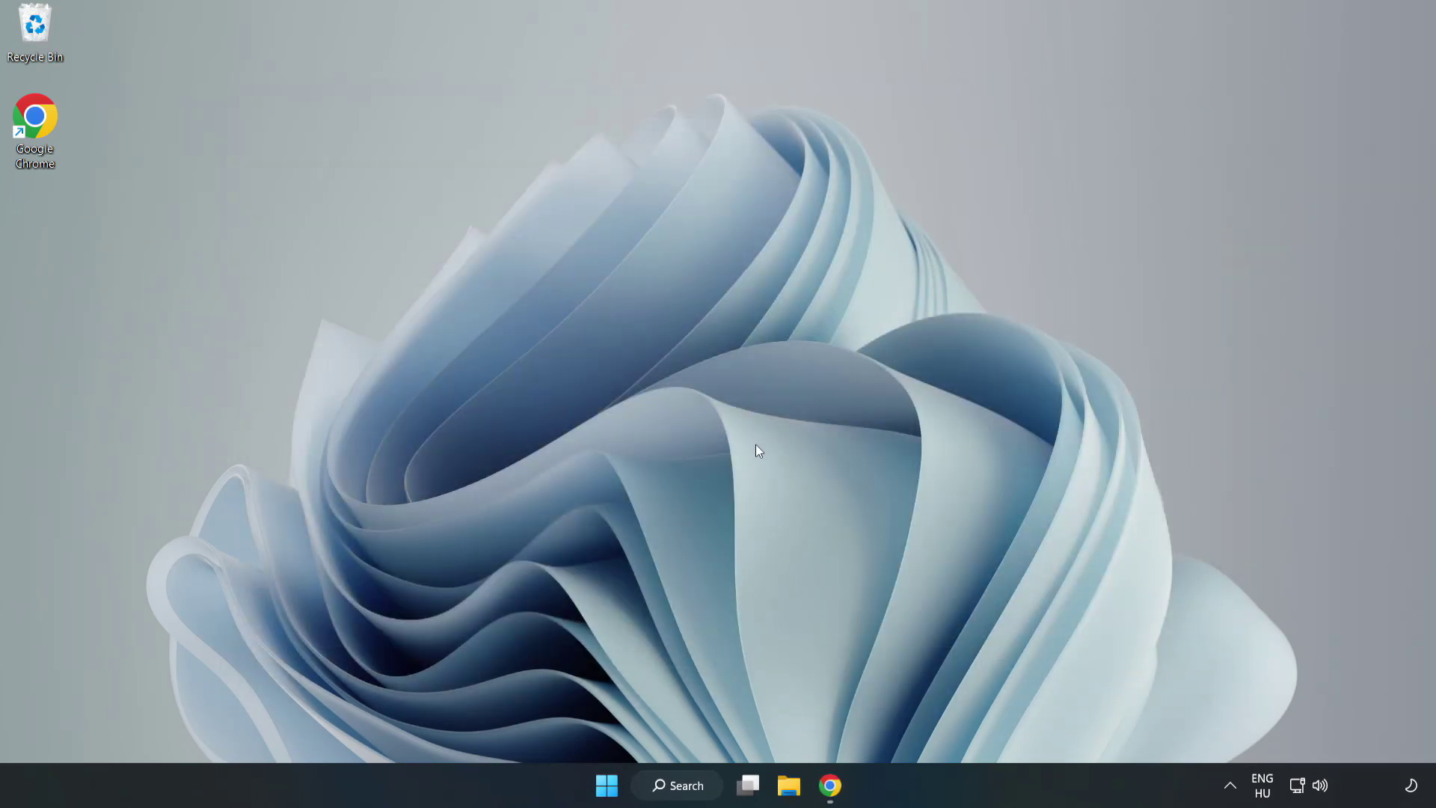
# Switch to Chrome and download the English DirectX End-User Runtime Web Installer from the Microsoft Download Center
pyautogui.click(828, 795)
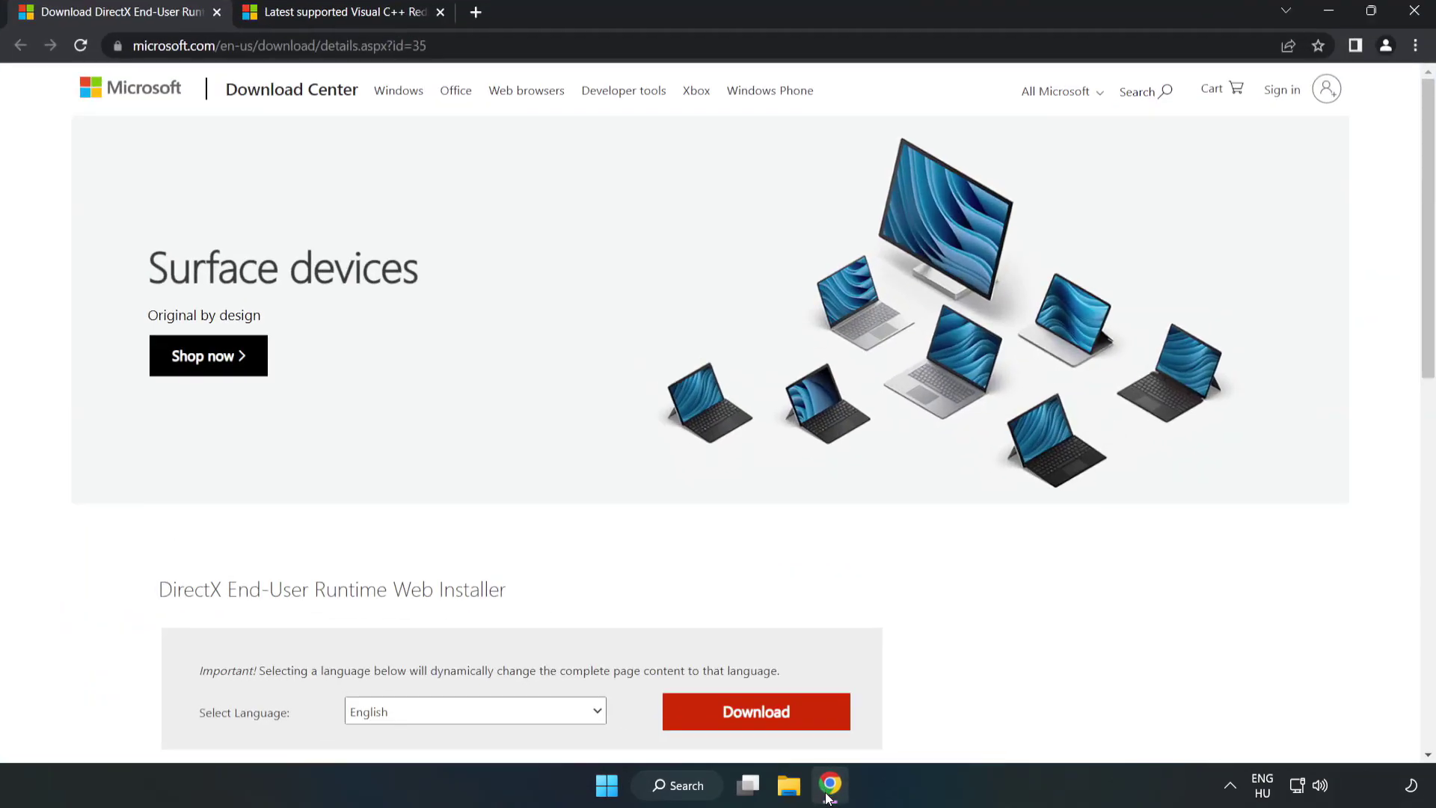
pyautogui.click(445, 46)
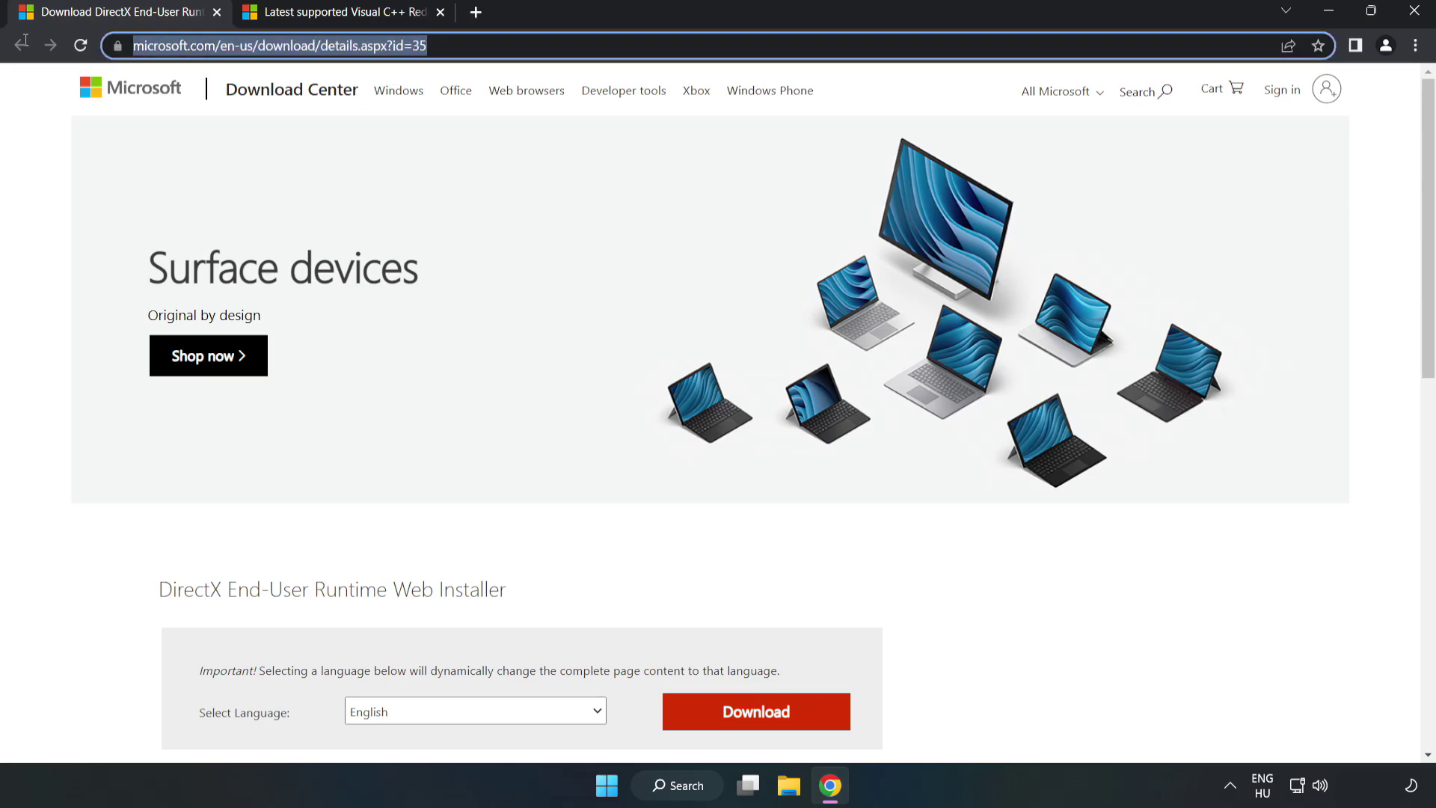
pyautogui.click(56, 165)
pyautogui.scroll(-3, 56, 164)
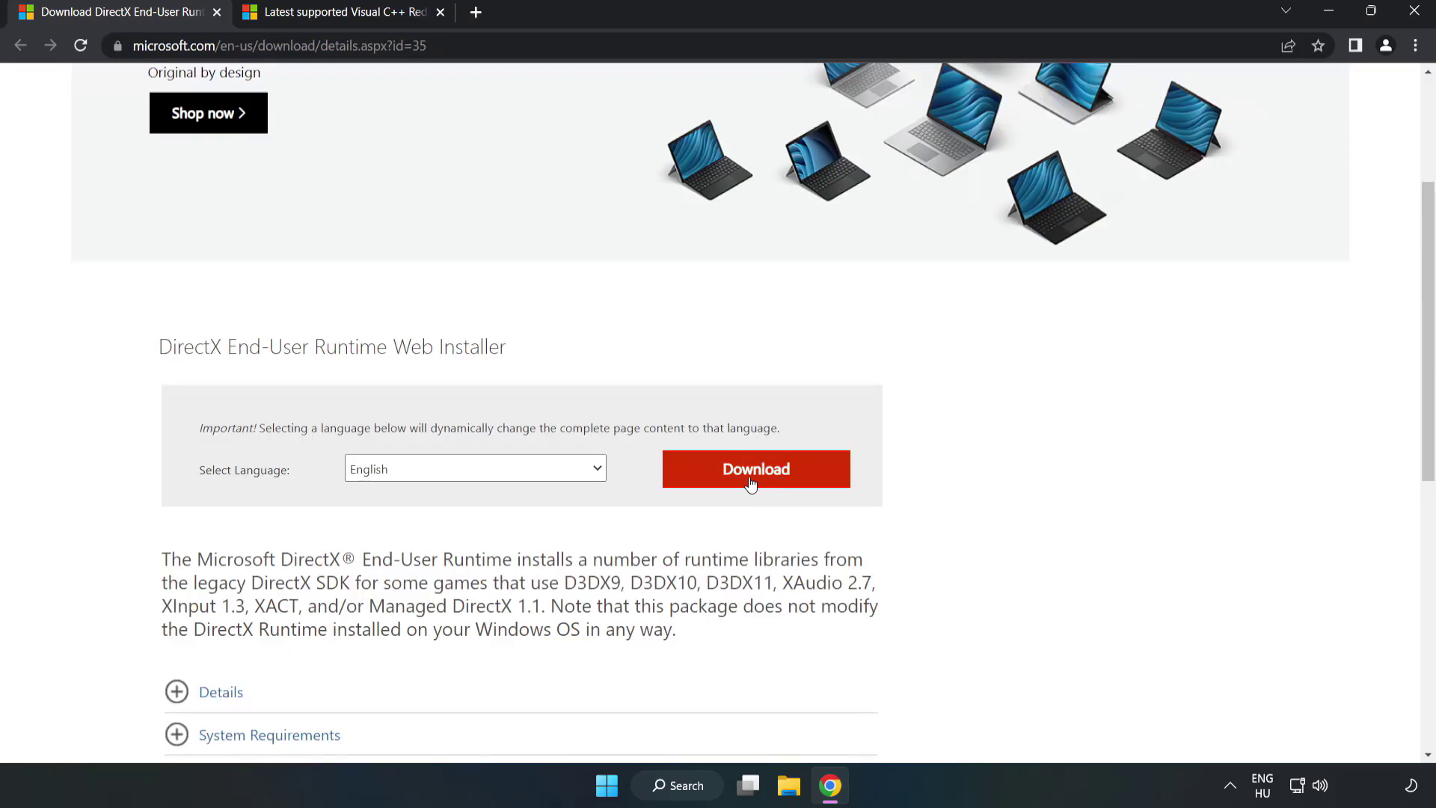
pyautogui.click(763, 482)
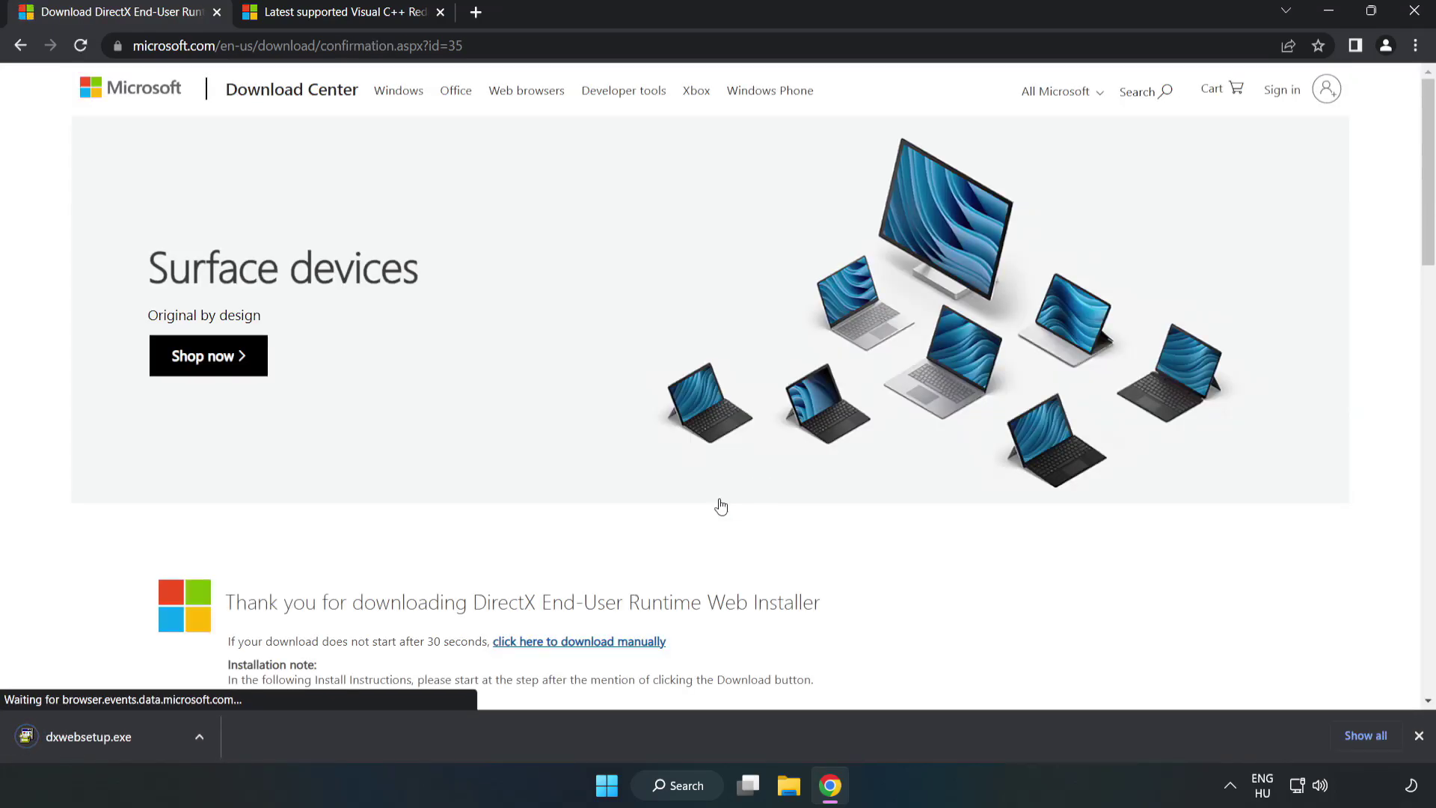
# Run the downloaded dxwebsetup.exe, accept the license agreement, complete the DirectX setup, and close its download page
pyautogui.click(106, 738)
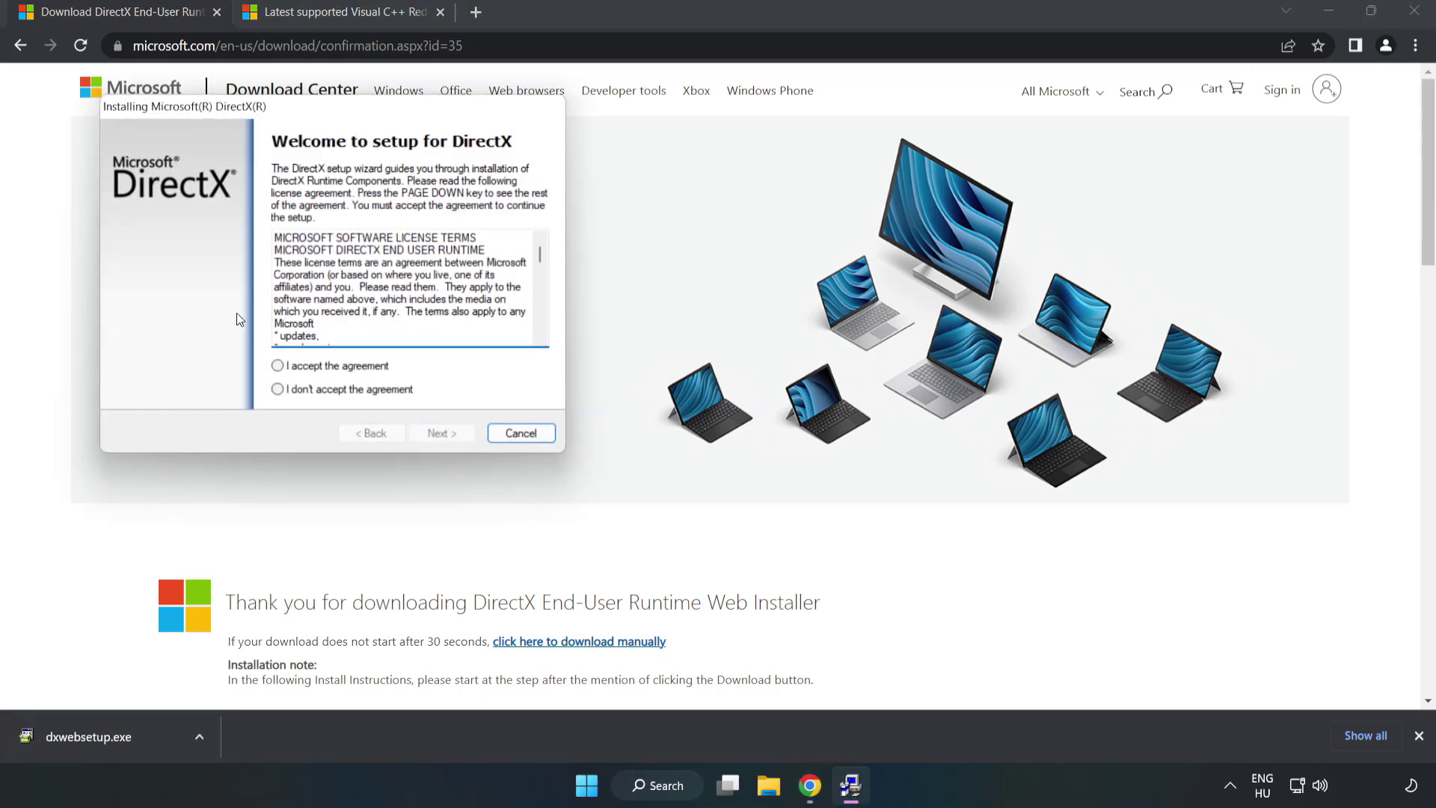
pyautogui.moveTo(326, 115); pyautogui.dragTo(700, 240)
pyautogui.moveTo(913, 382); pyautogui.dragTo(903, 462)
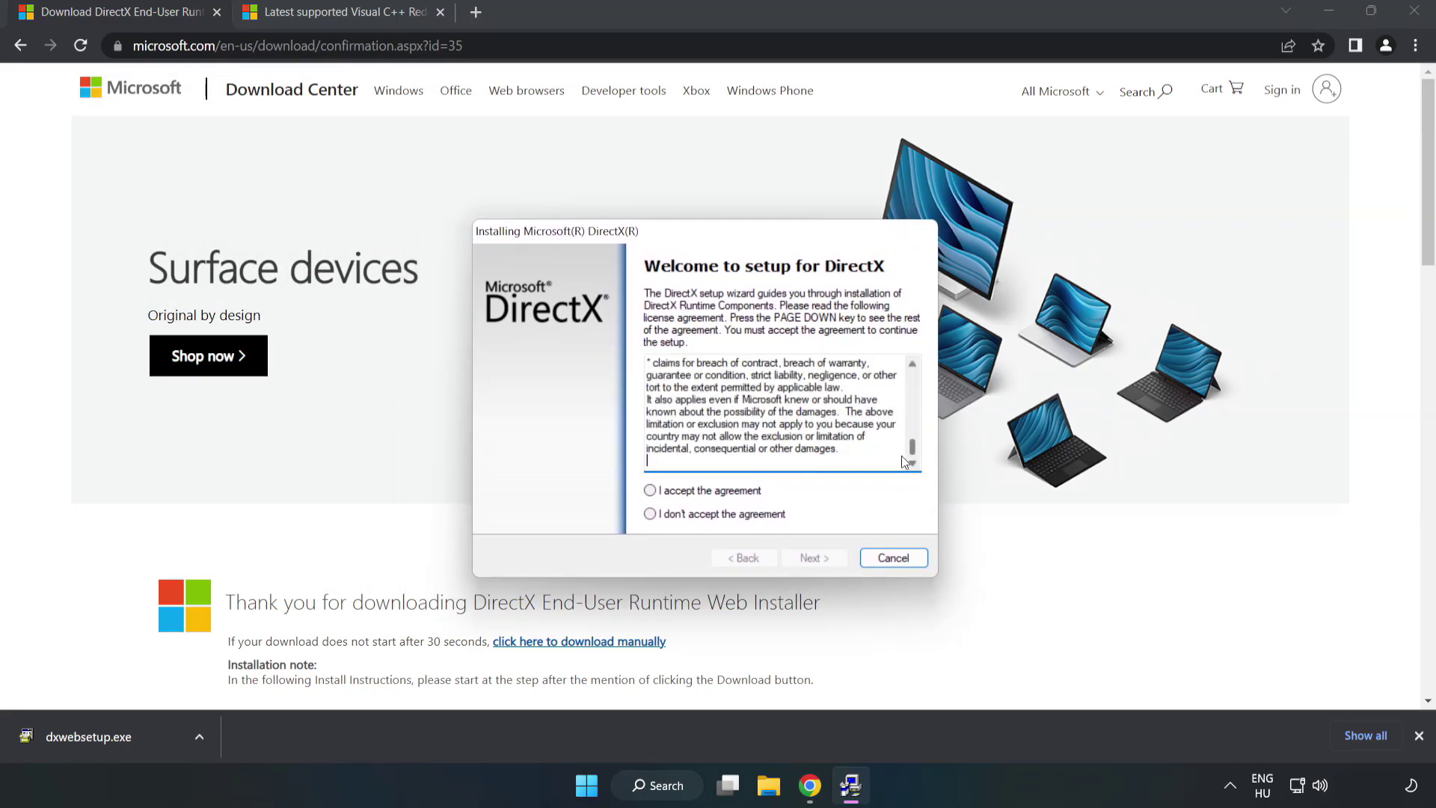
pyautogui.click(639, 493)
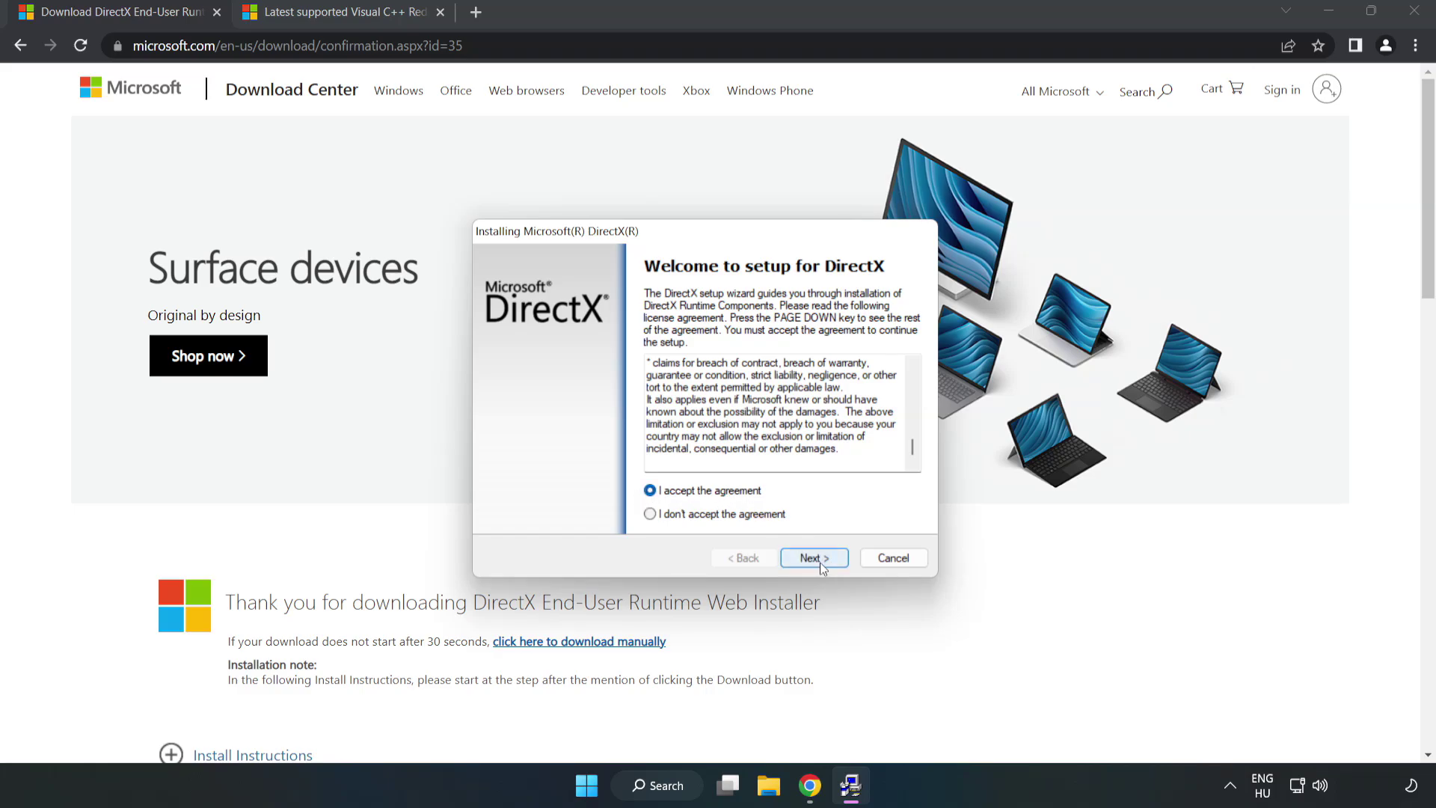
pyautogui.click(820, 562)
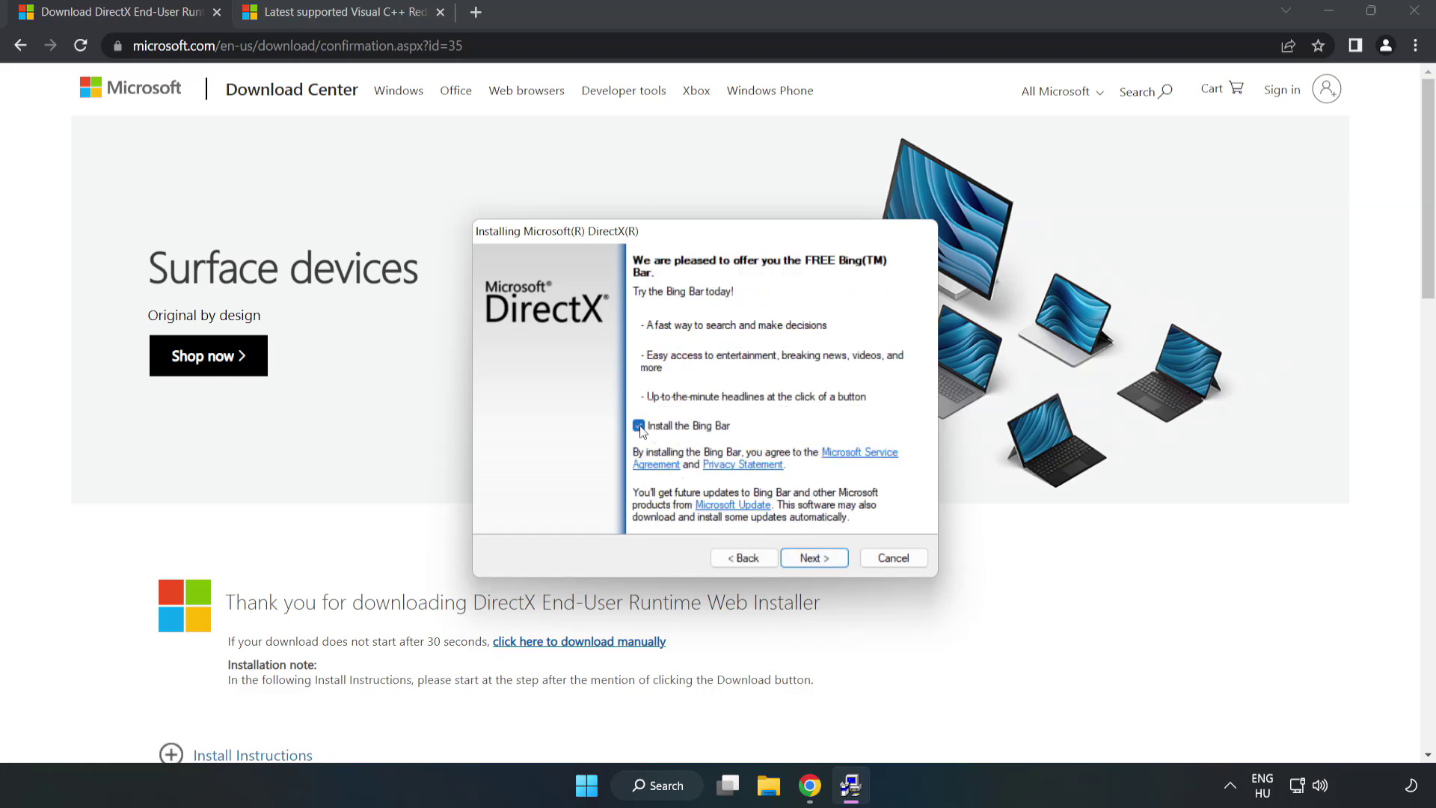
pyautogui.click(825, 558)
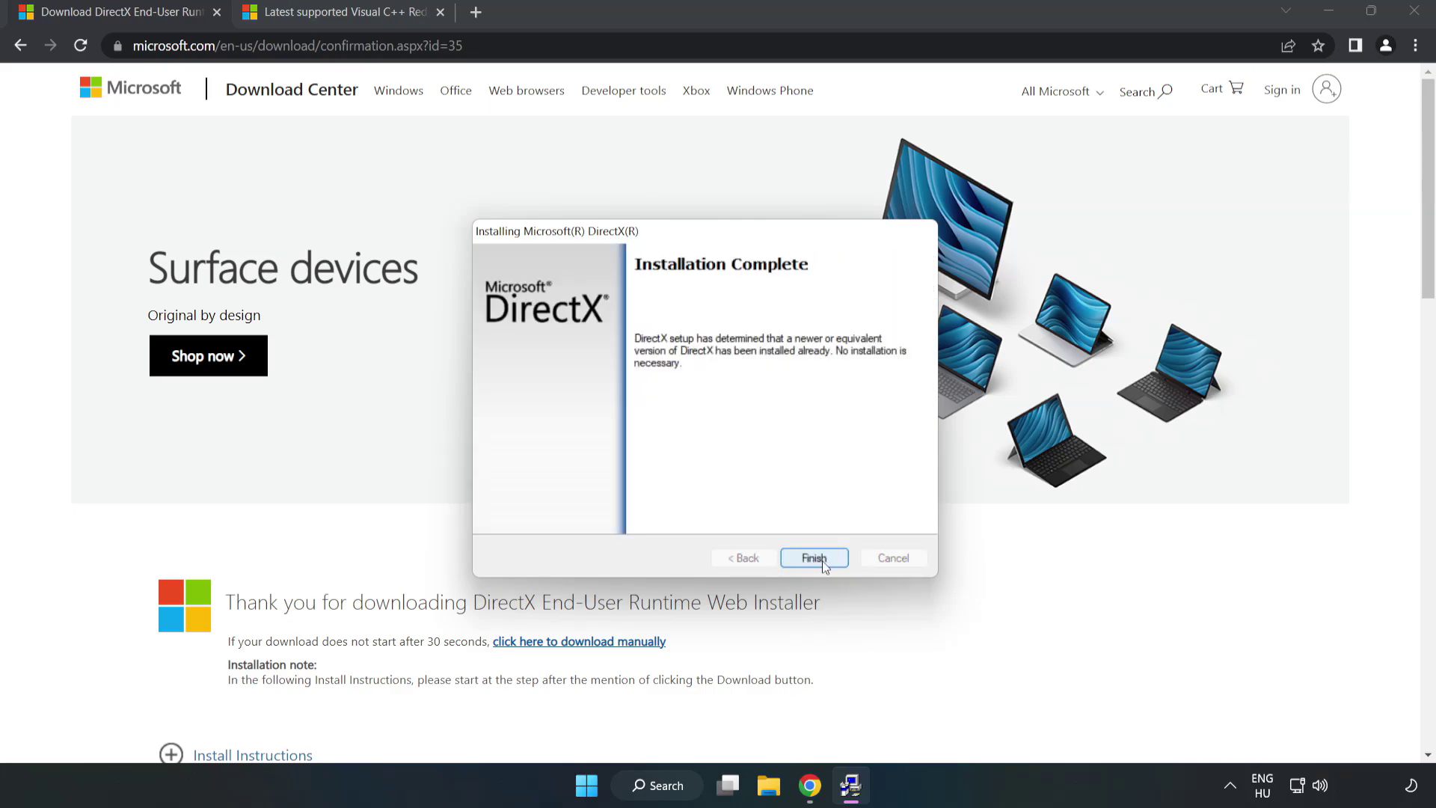
pyautogui.click(814, 558)
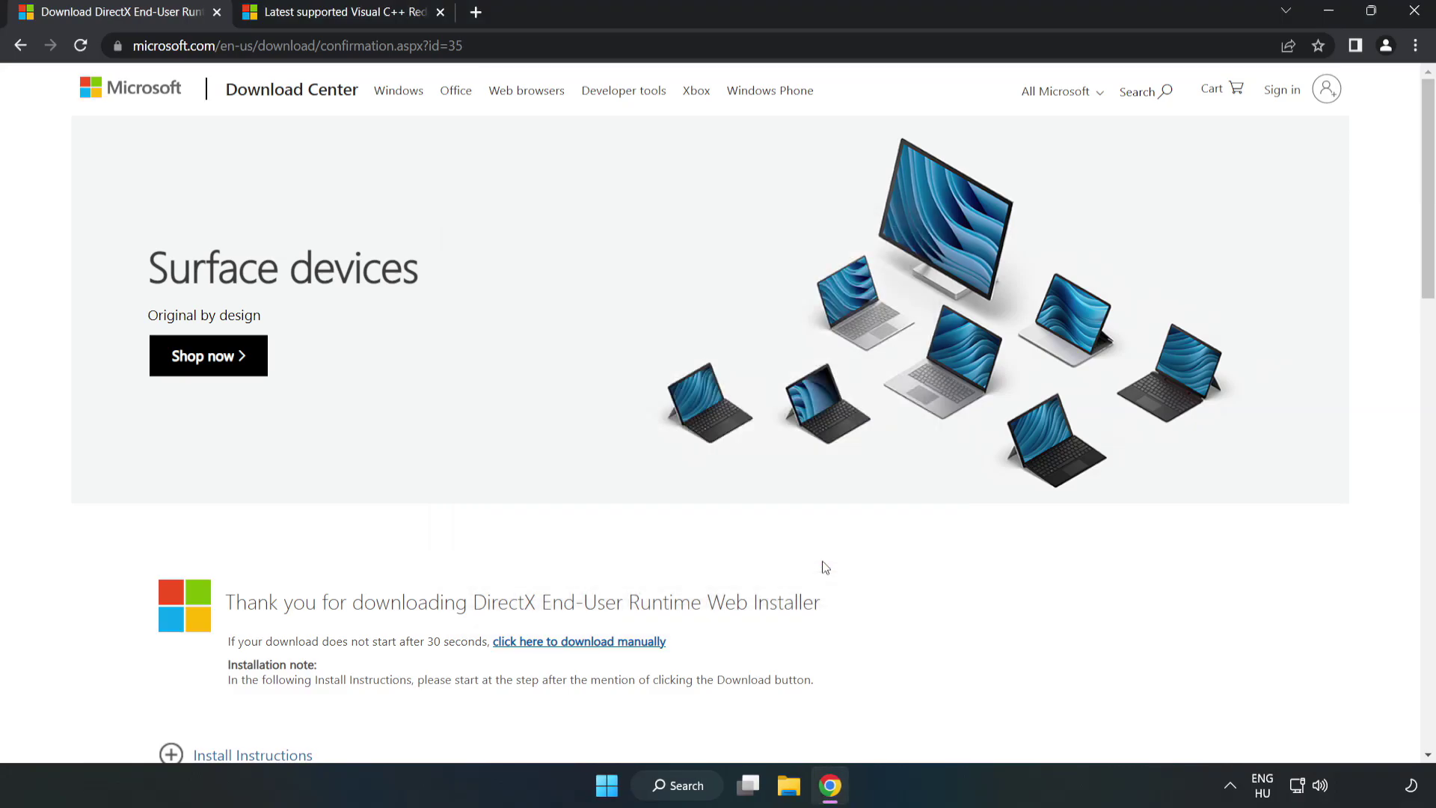
pyautogui.click(217, 13)
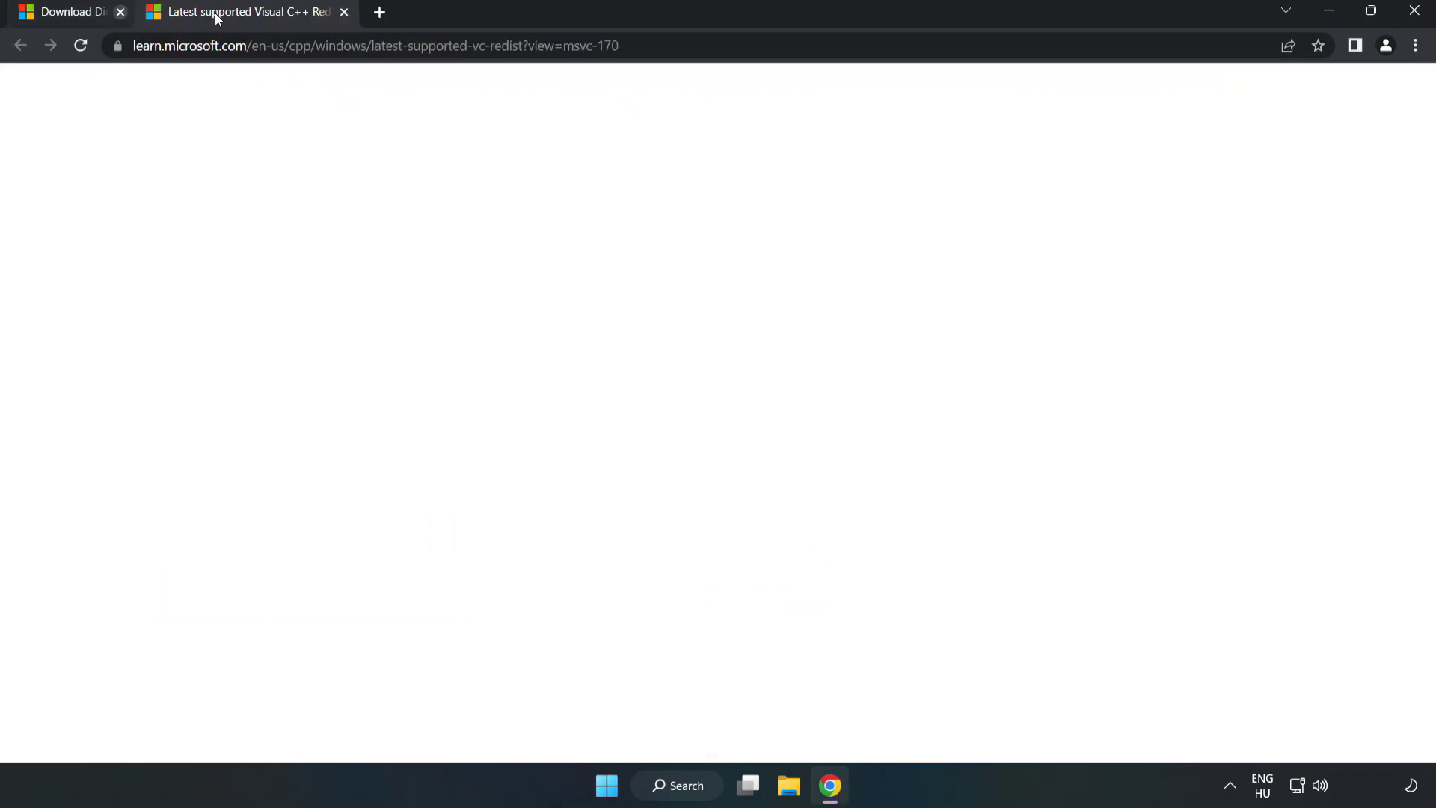
# Download the ARM64, X86 and X64 Visual C++ Redistributable installers for Visual Studio 2015, 2017, 2019, and 2022
pyautogui.click(695, 45)
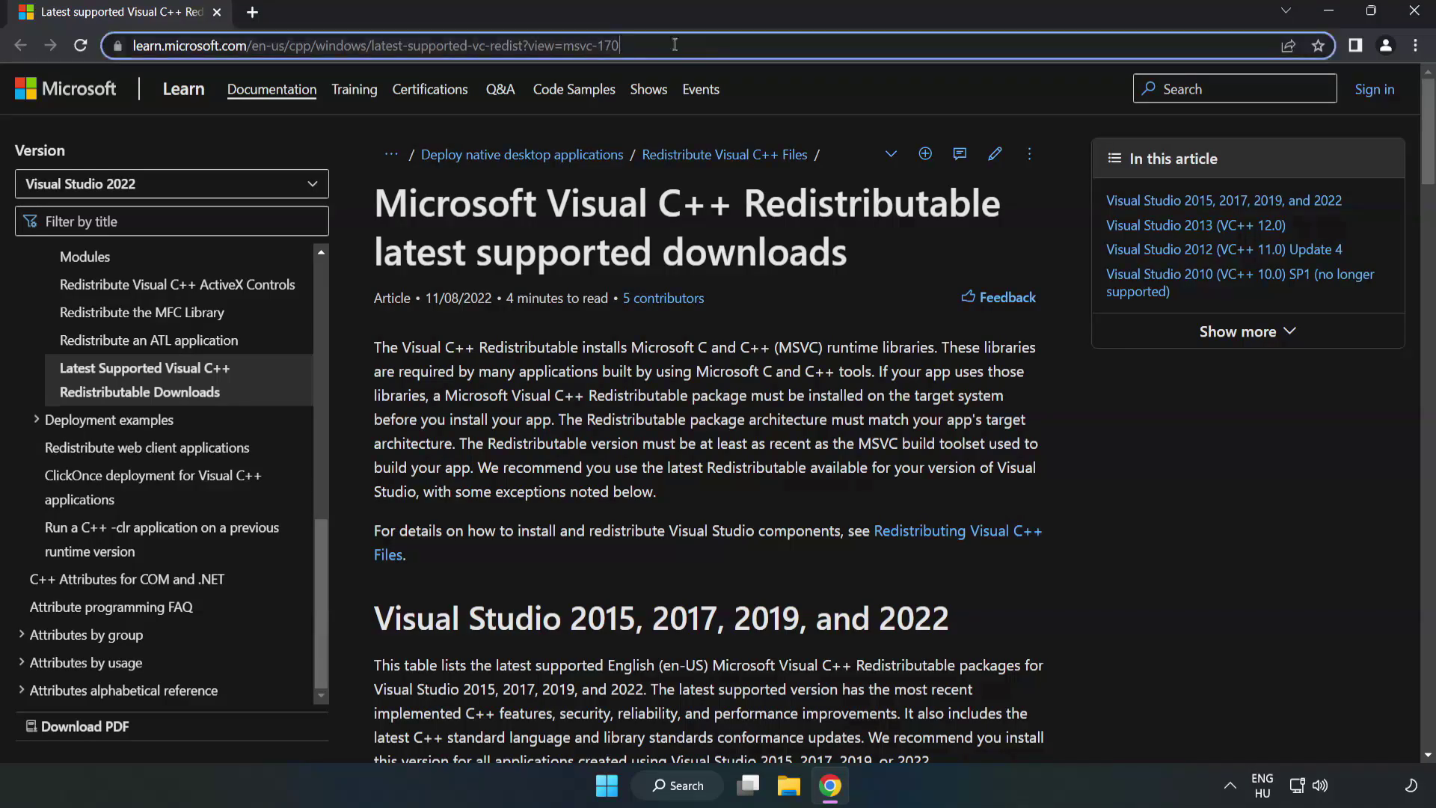
pyautogui.moveTo(695, 46); pyautogui.dragTo(494, 45)
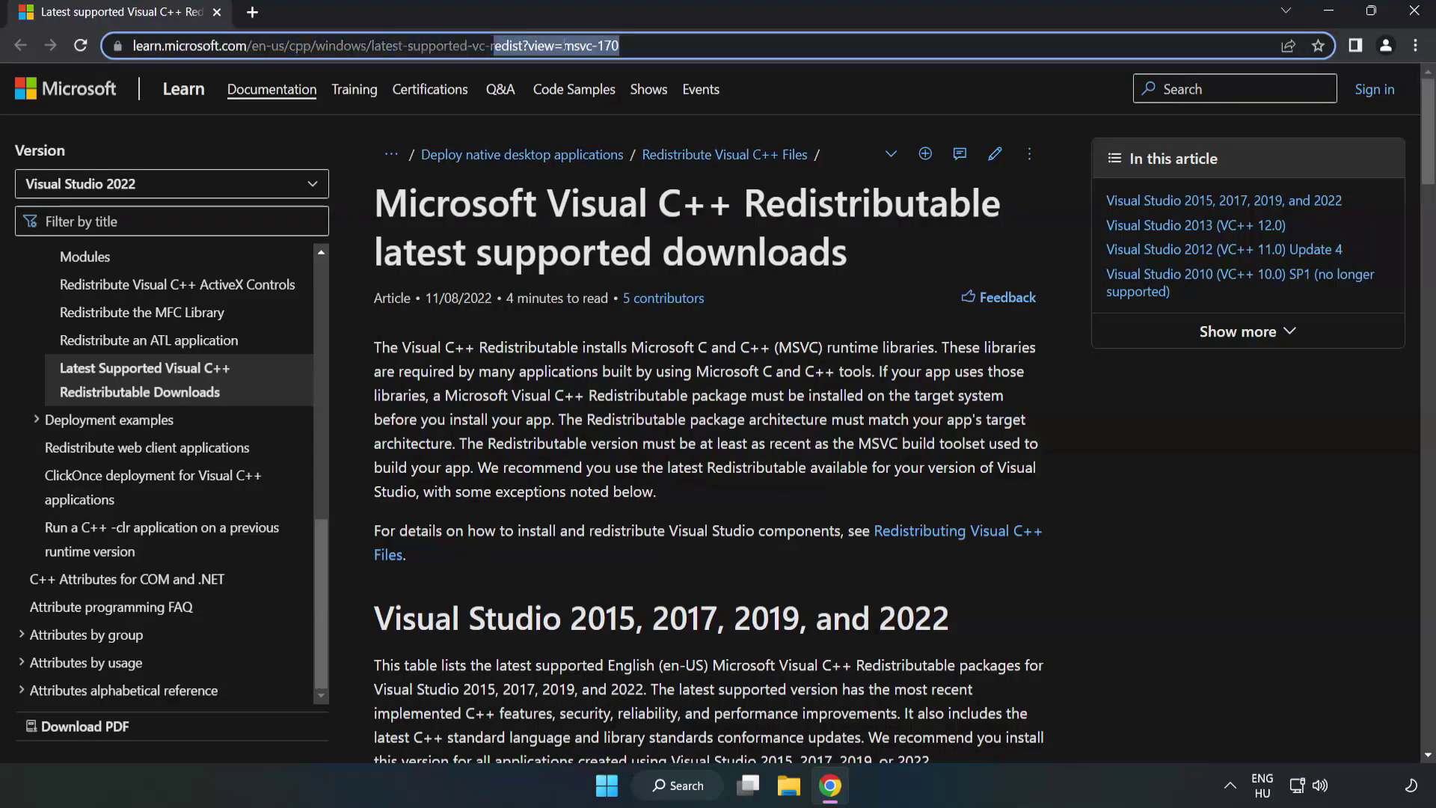
pyautogui.click(572, 269)
pyautogui.scroll(-6, 573, 268)
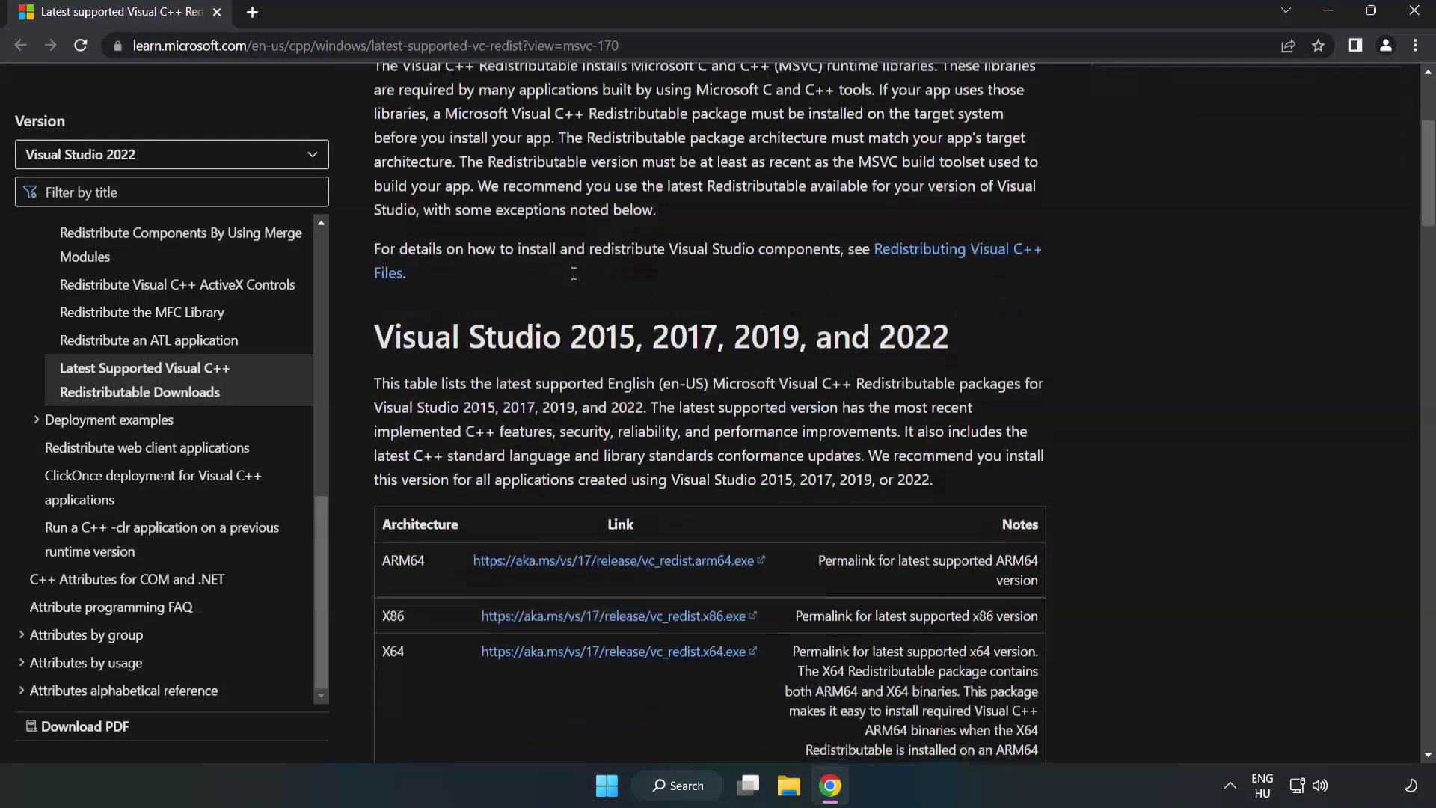
pyautogui.scroll(-1, 578, 281)
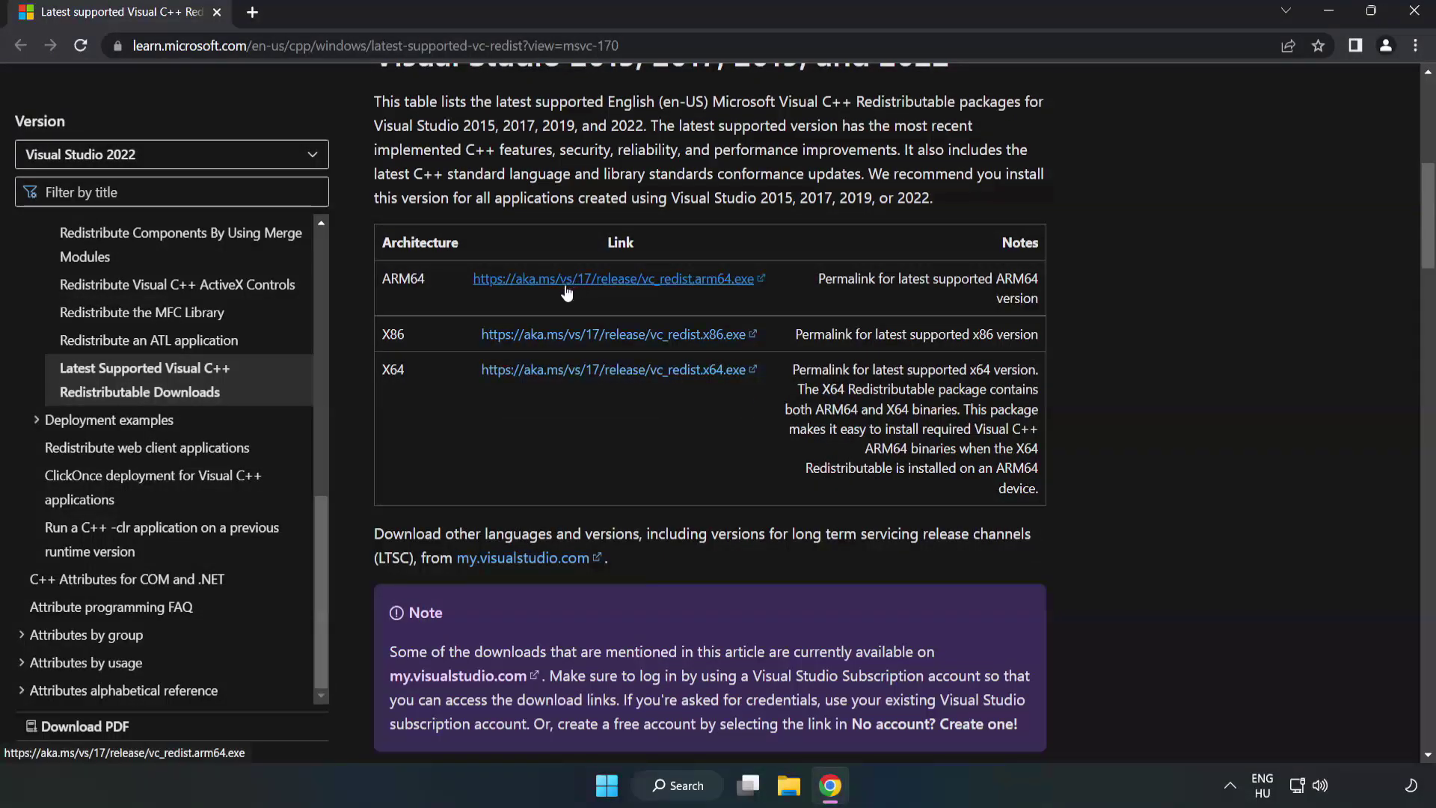
pyautogui.scroll(1, 493, 284)
pyautogui.moveTo(380, 149); pyautogui.dragTo(948, 153)
pyautogui.click(911, 184)
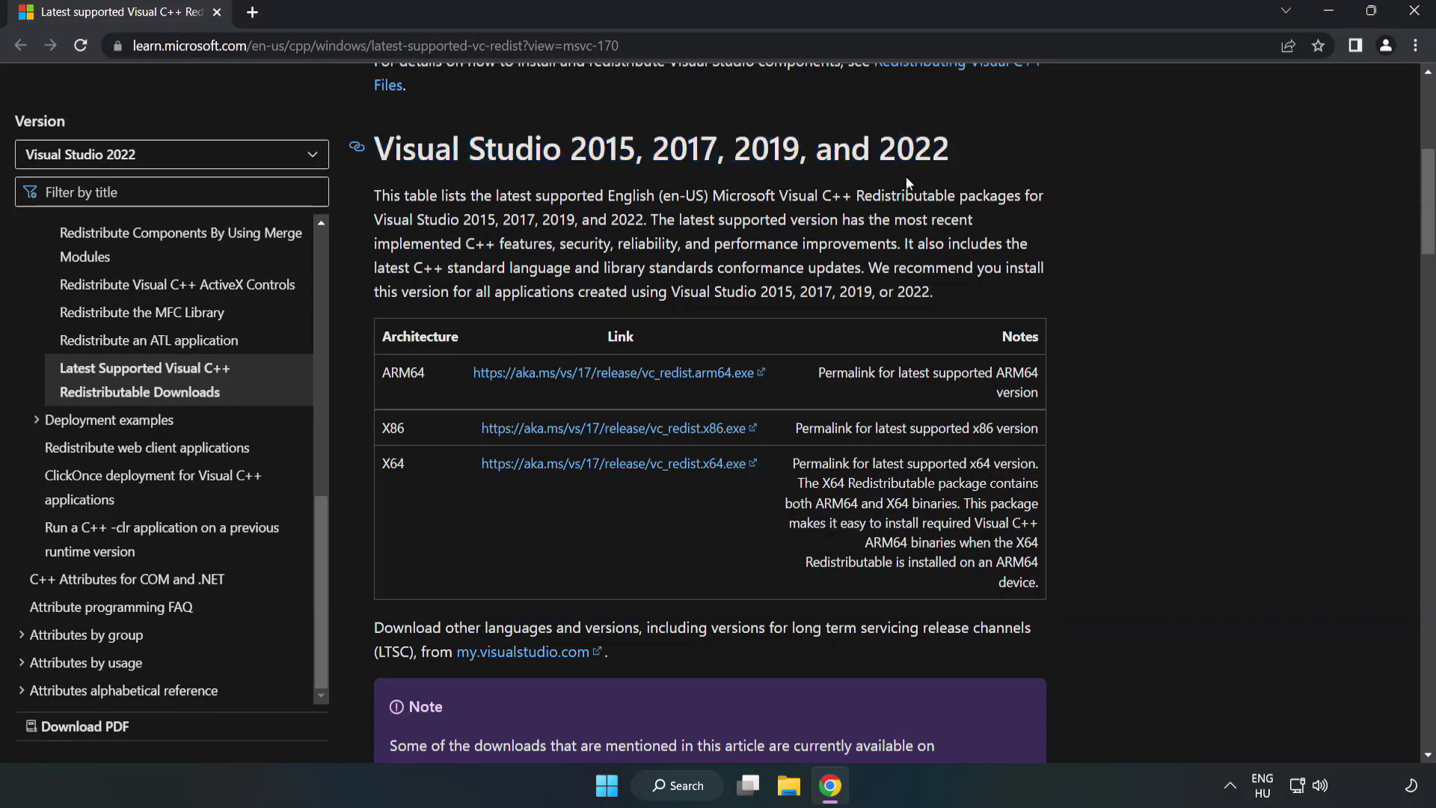
pyautogui.click(580, 373)
pyautogui.click(585, 439)
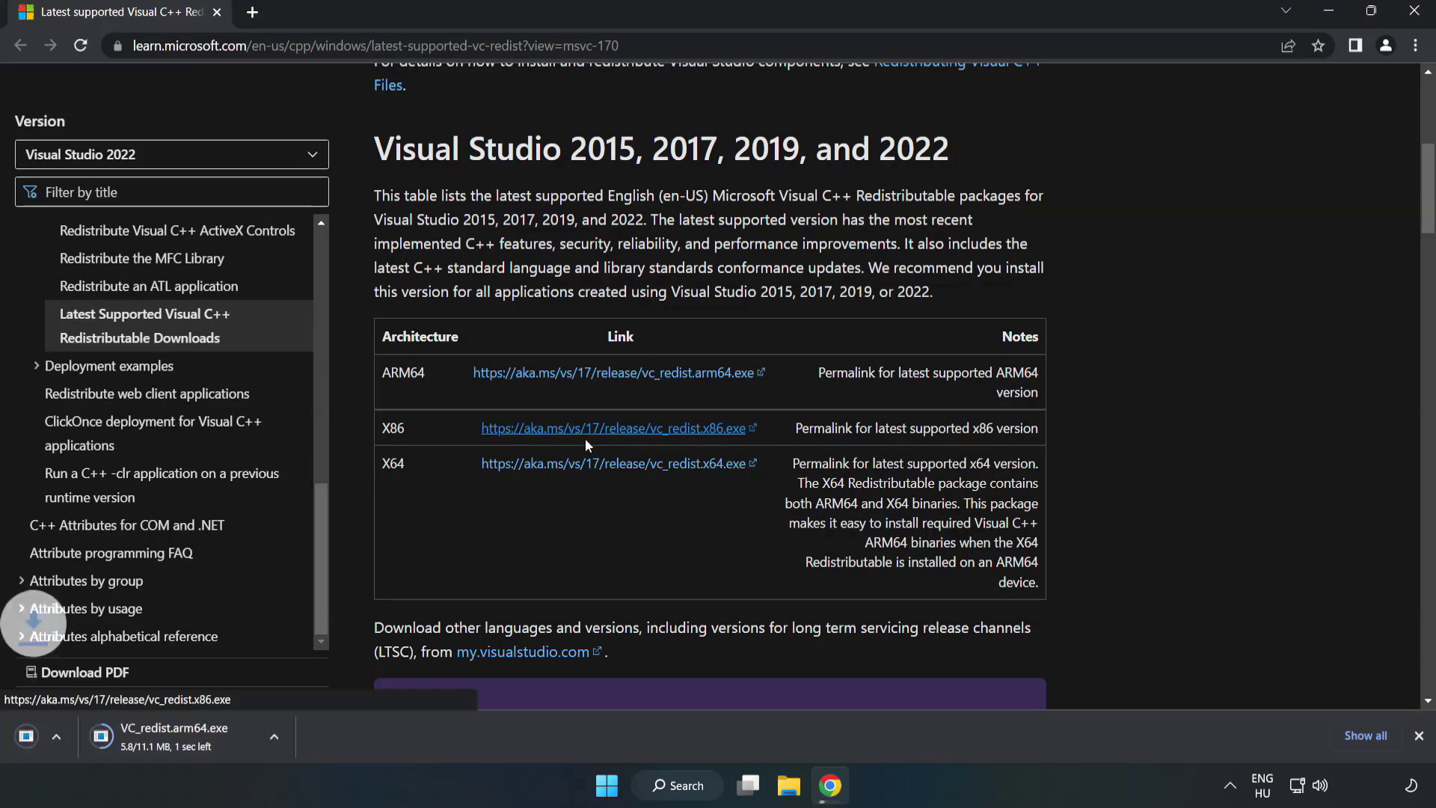
pyautogui.click(603, 465)
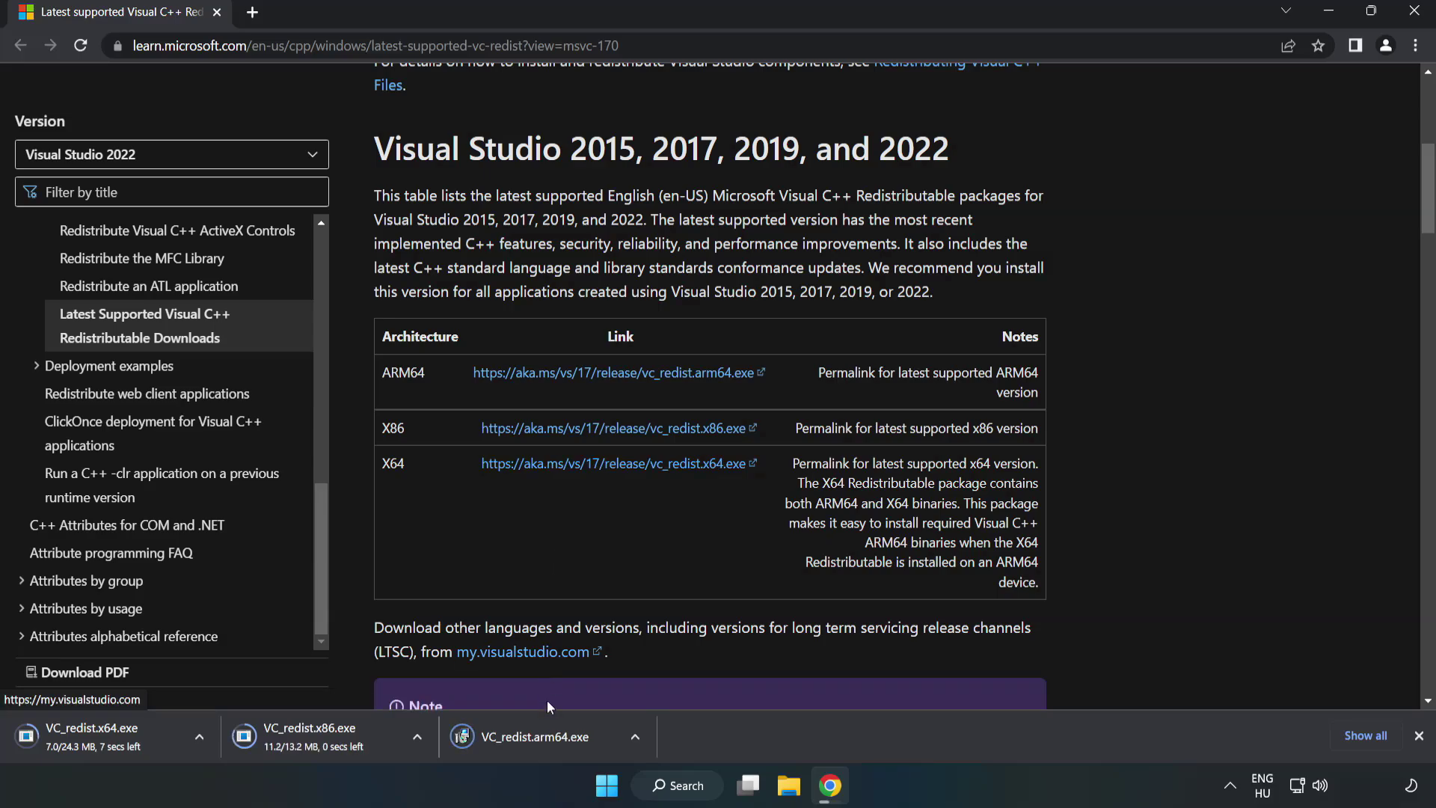
# Try to install VC_redist.arm64.exe after agreeing to its license terms, and close the setup window
pyautogui.click(547, 738)
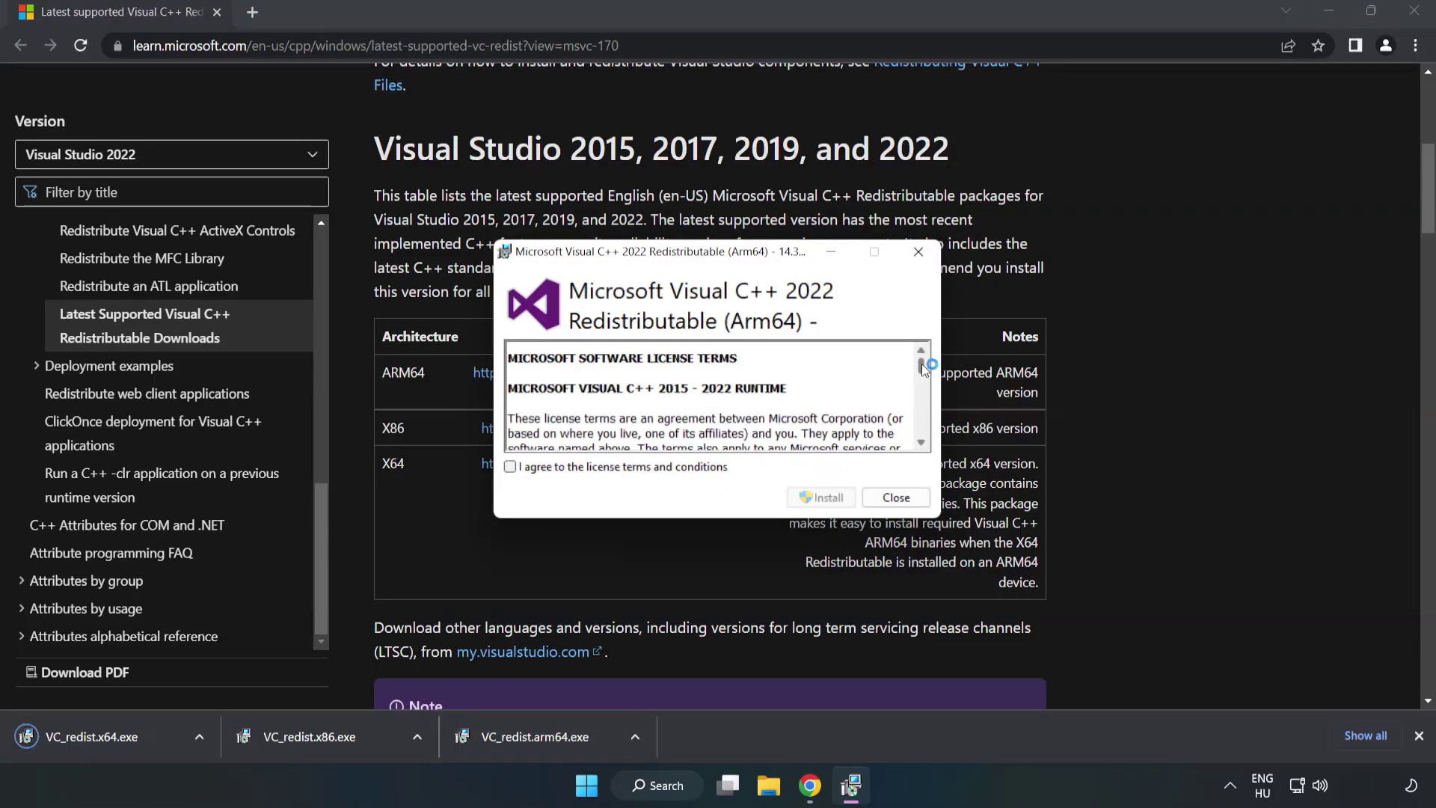
pyautogui.moveTo(921, 364); pyautogui.dragTo(923, 441)
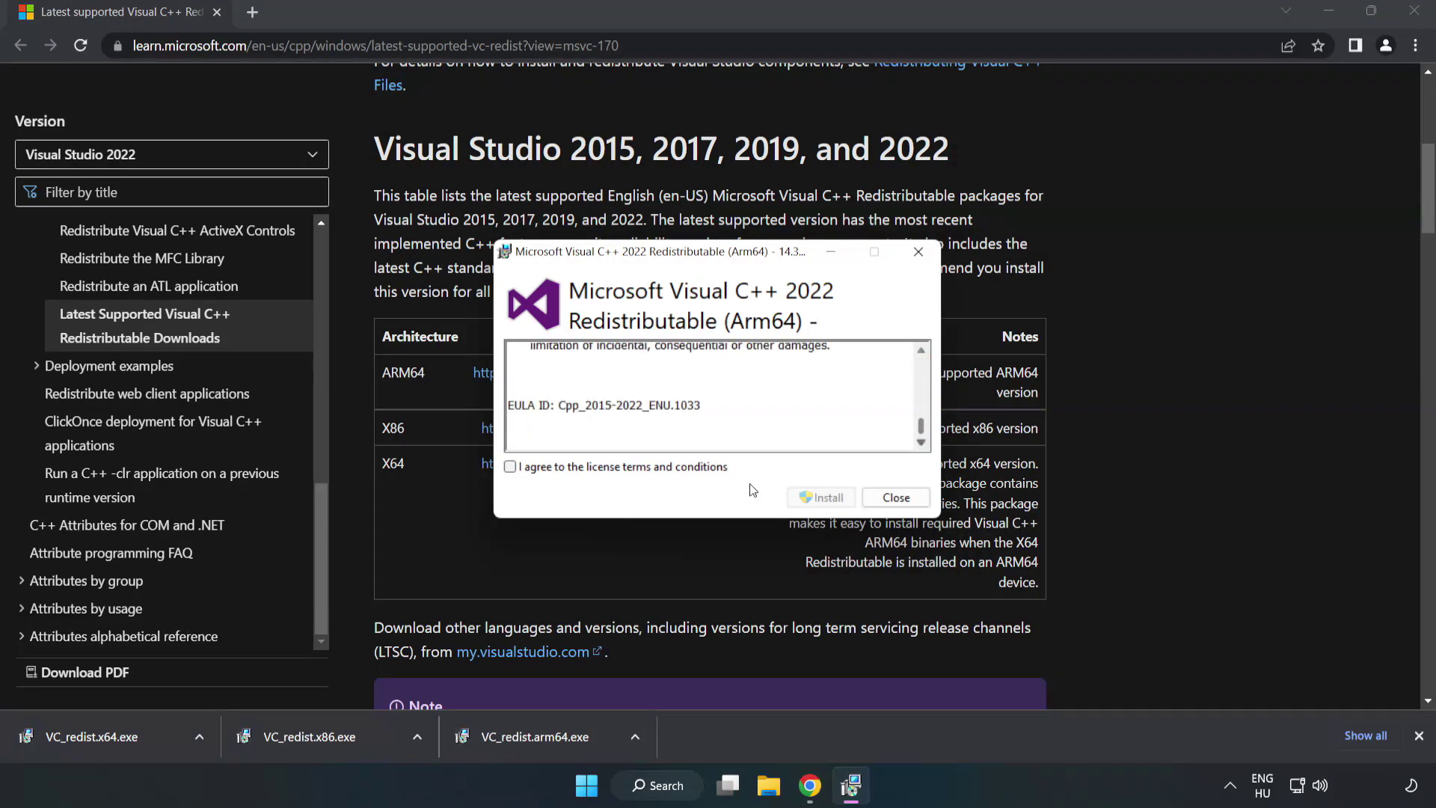
pyautogui.click(510, 466)
pyautogui.click(823, 499)
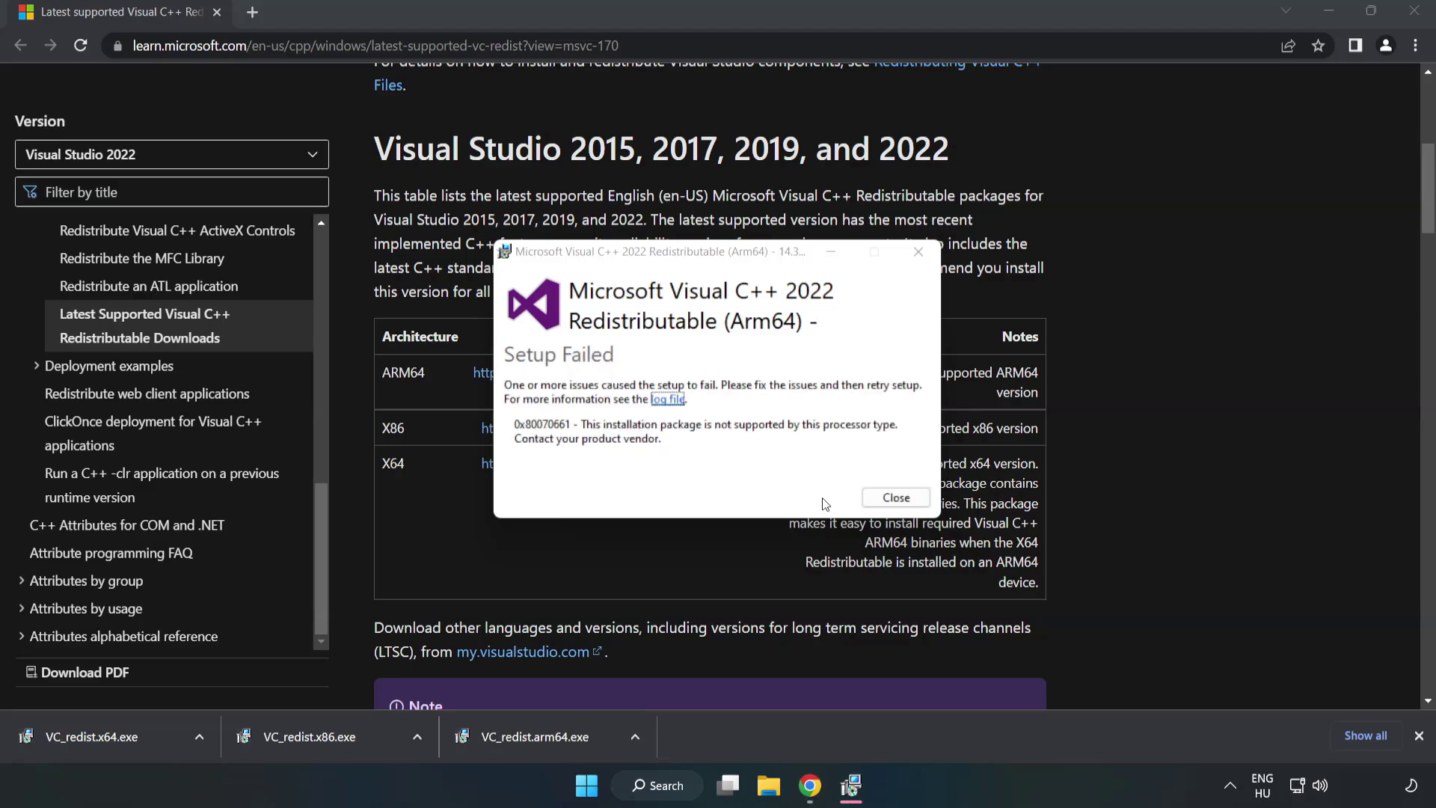
pyautogui.click(895, 497)
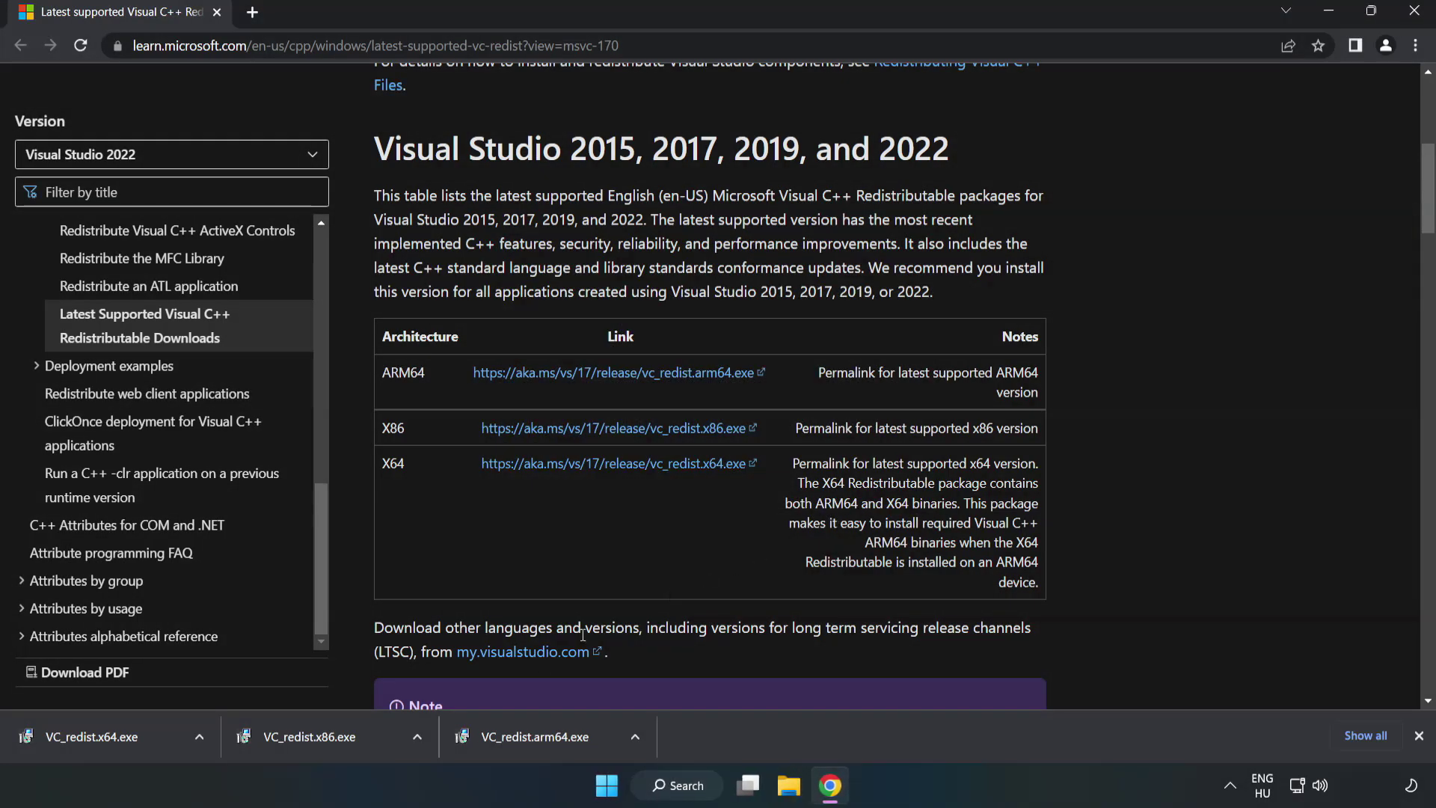
# Install the x86 Visual C++ Redistributable from VC_redist.x86.exe after agreeing to its license terms, and close the setup window
pyautogui.click(317, 734)
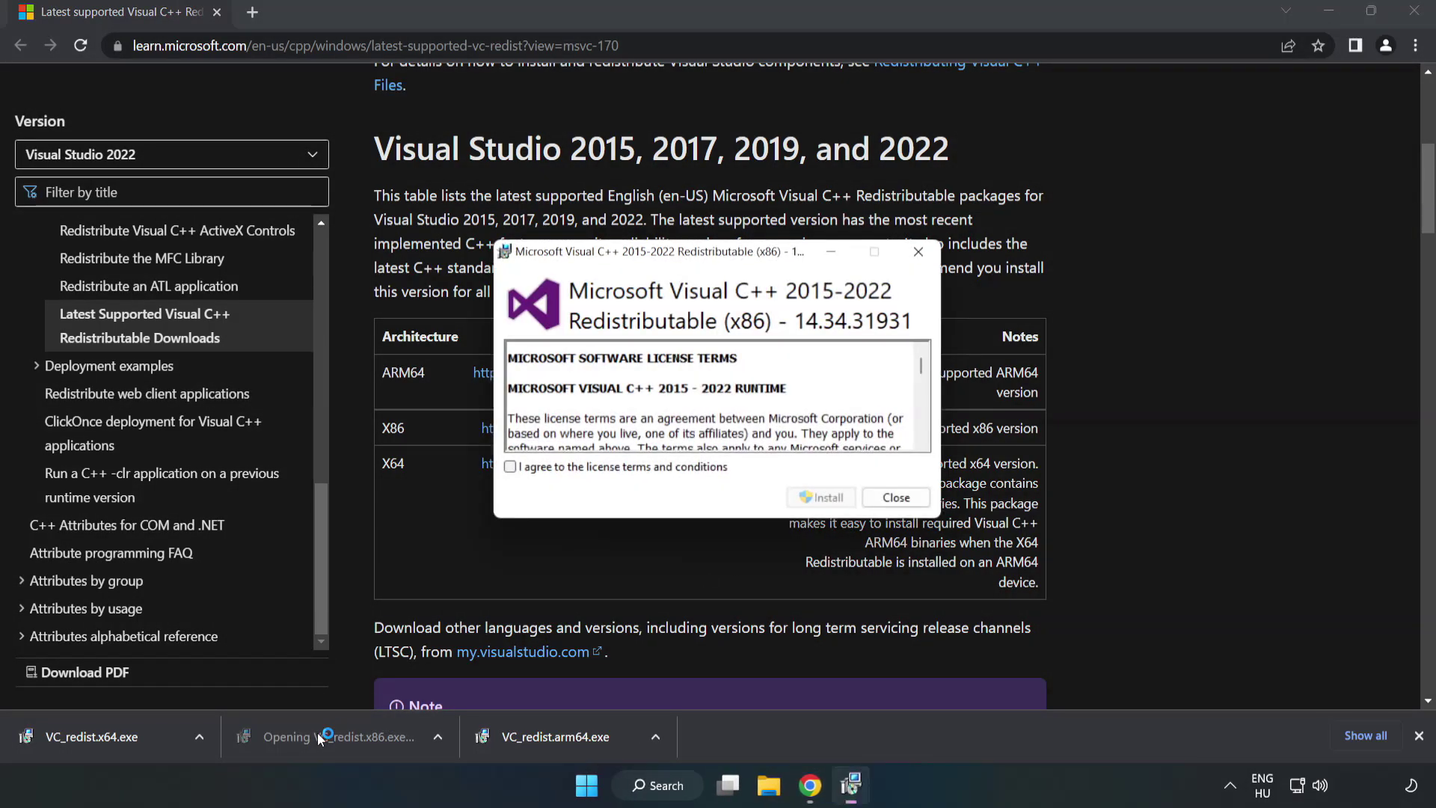
pyautogui.moveTo(920, 367); pyautogui.dragTo(921, 433)
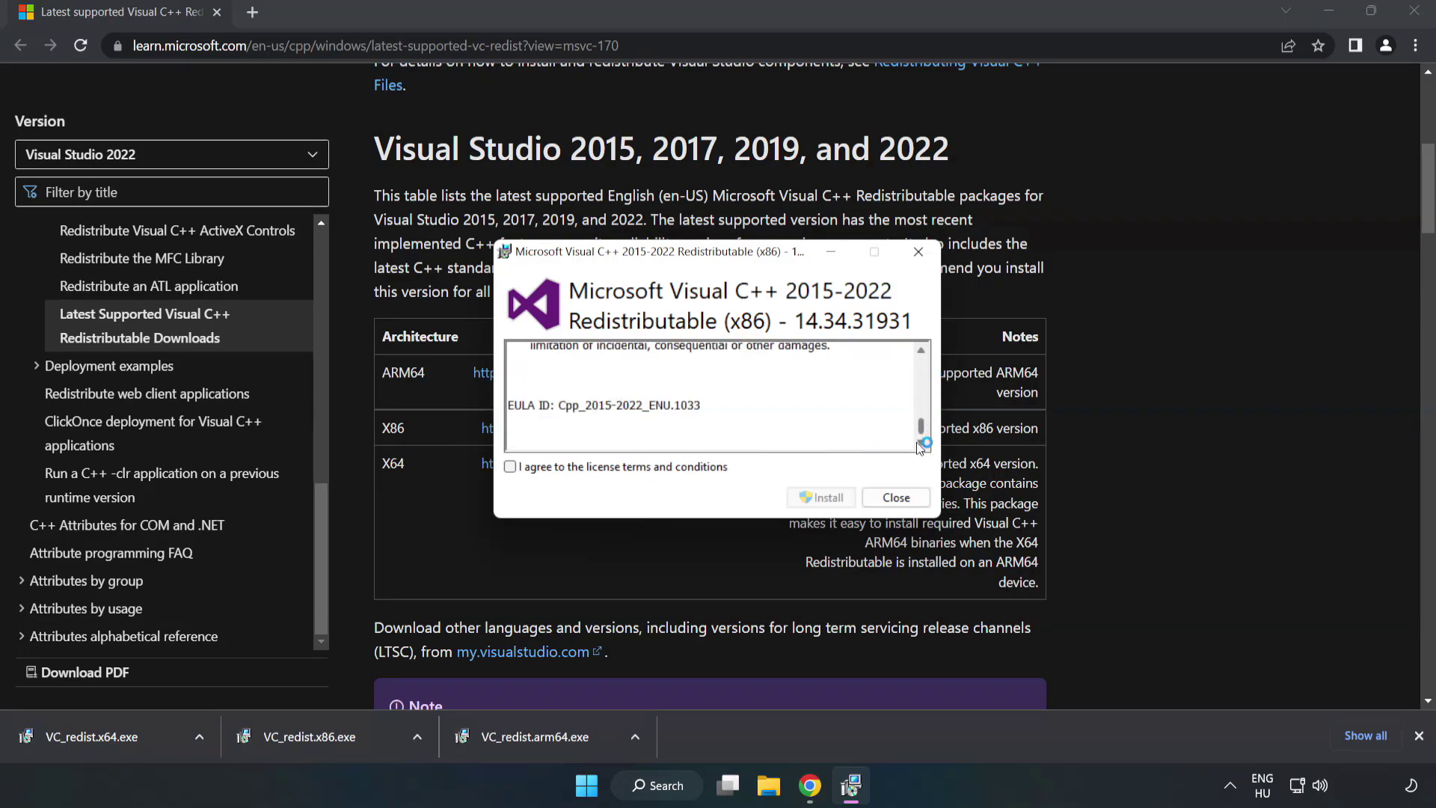
pyautogui.click(510, 468)
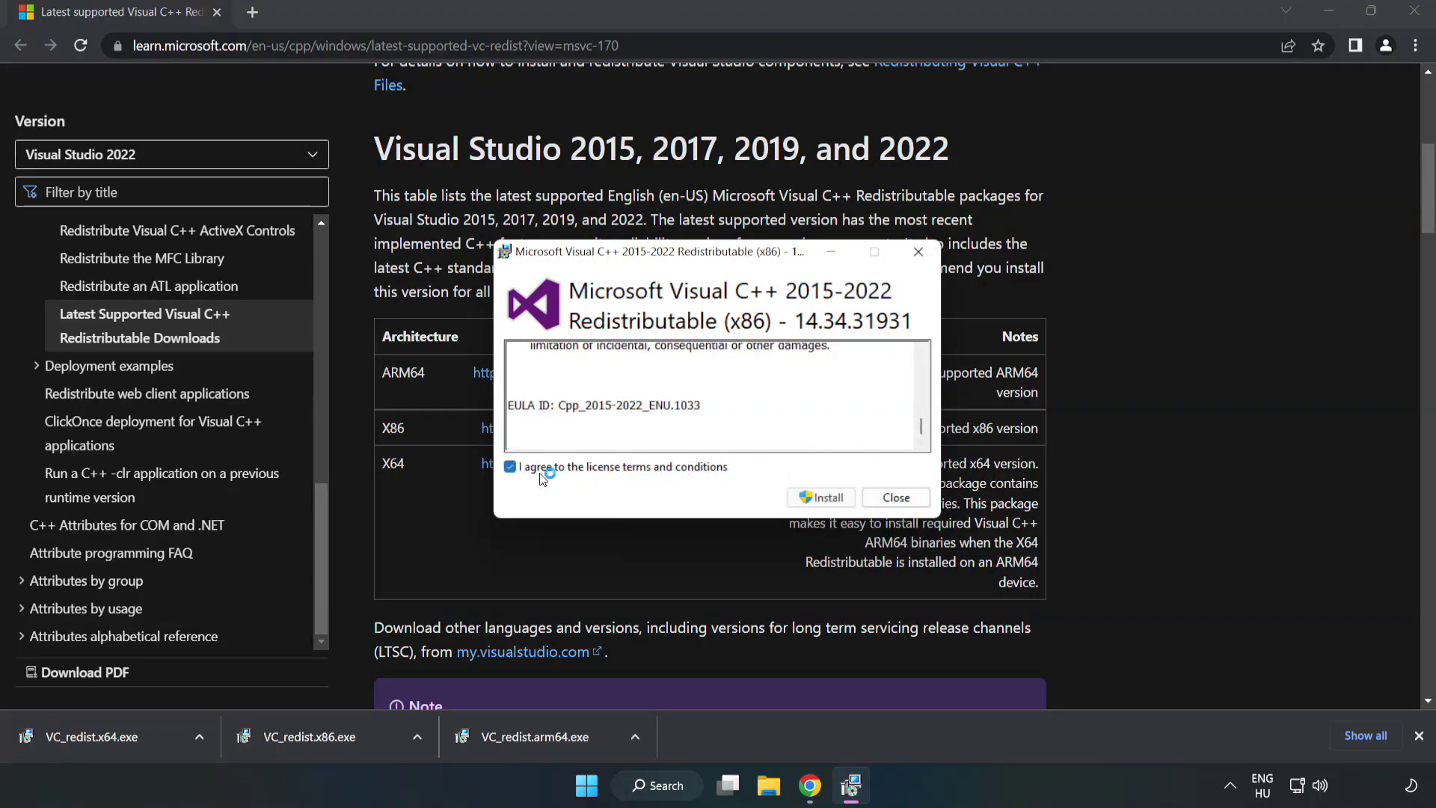
pyautogui.click(813, 498)
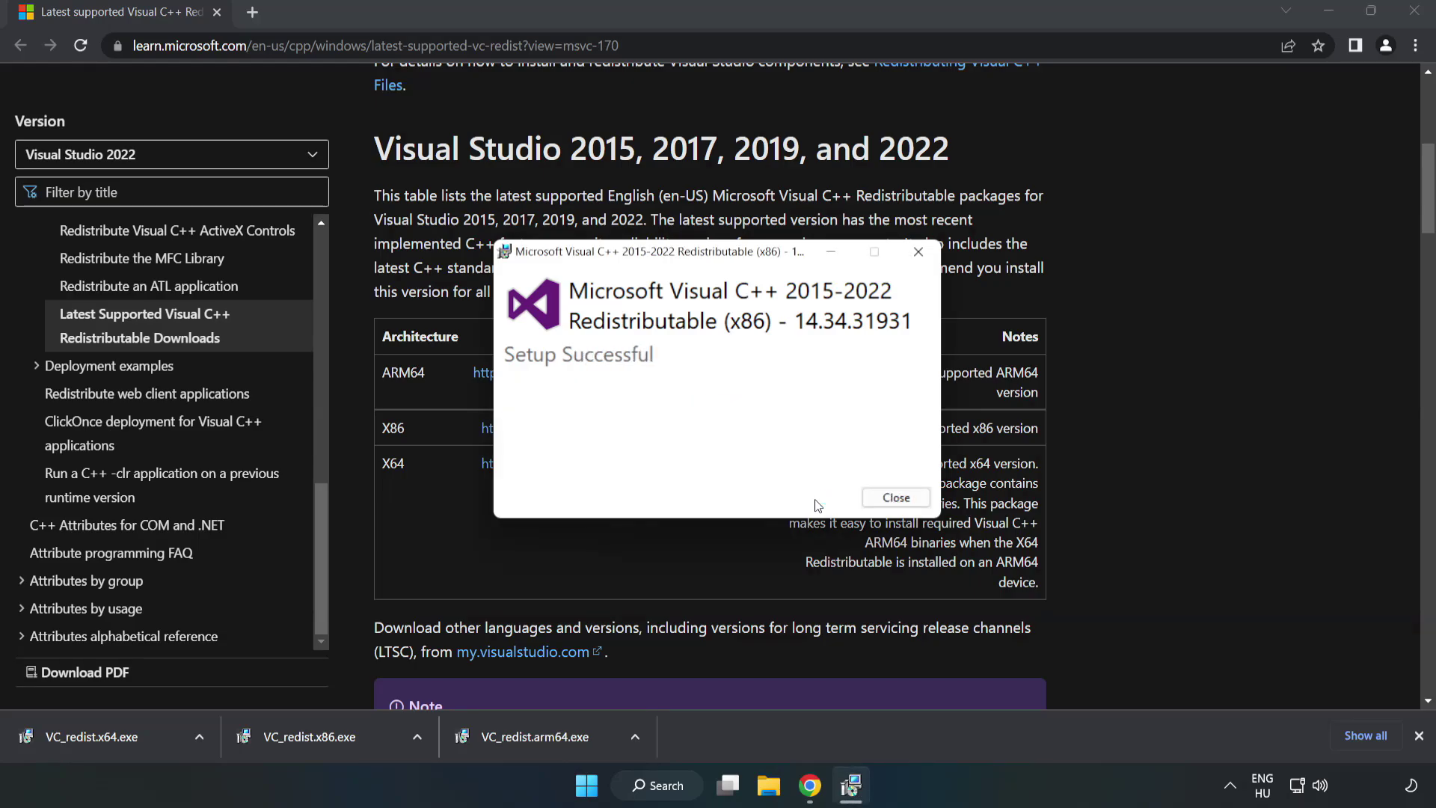
pyautogui.click(896, 497)
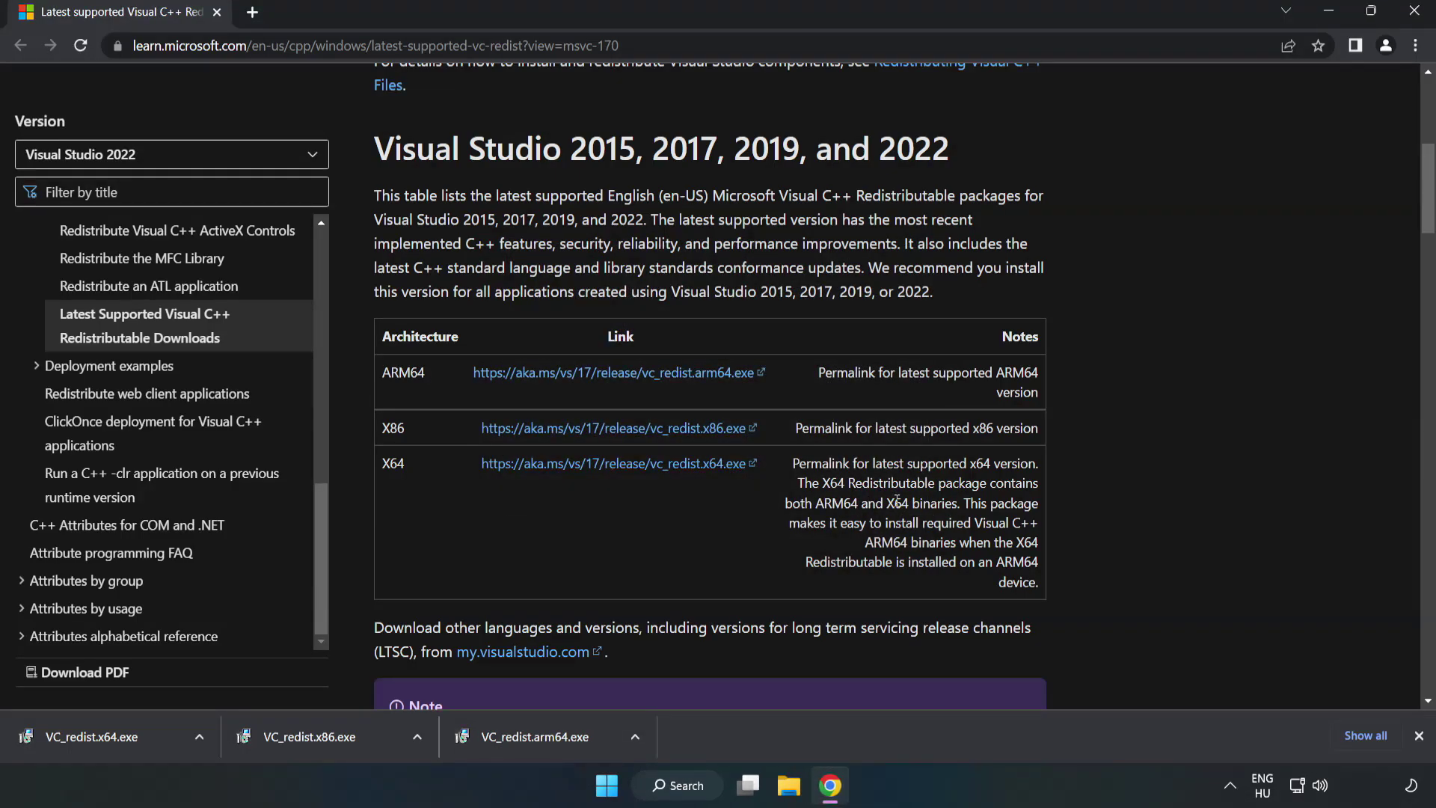
# Install the x64 Visual C++ Redistributable from VC_redist.x64.exe after agreeing to its license terms, and close the setup window and browser
pyautogui.click(78, 731)
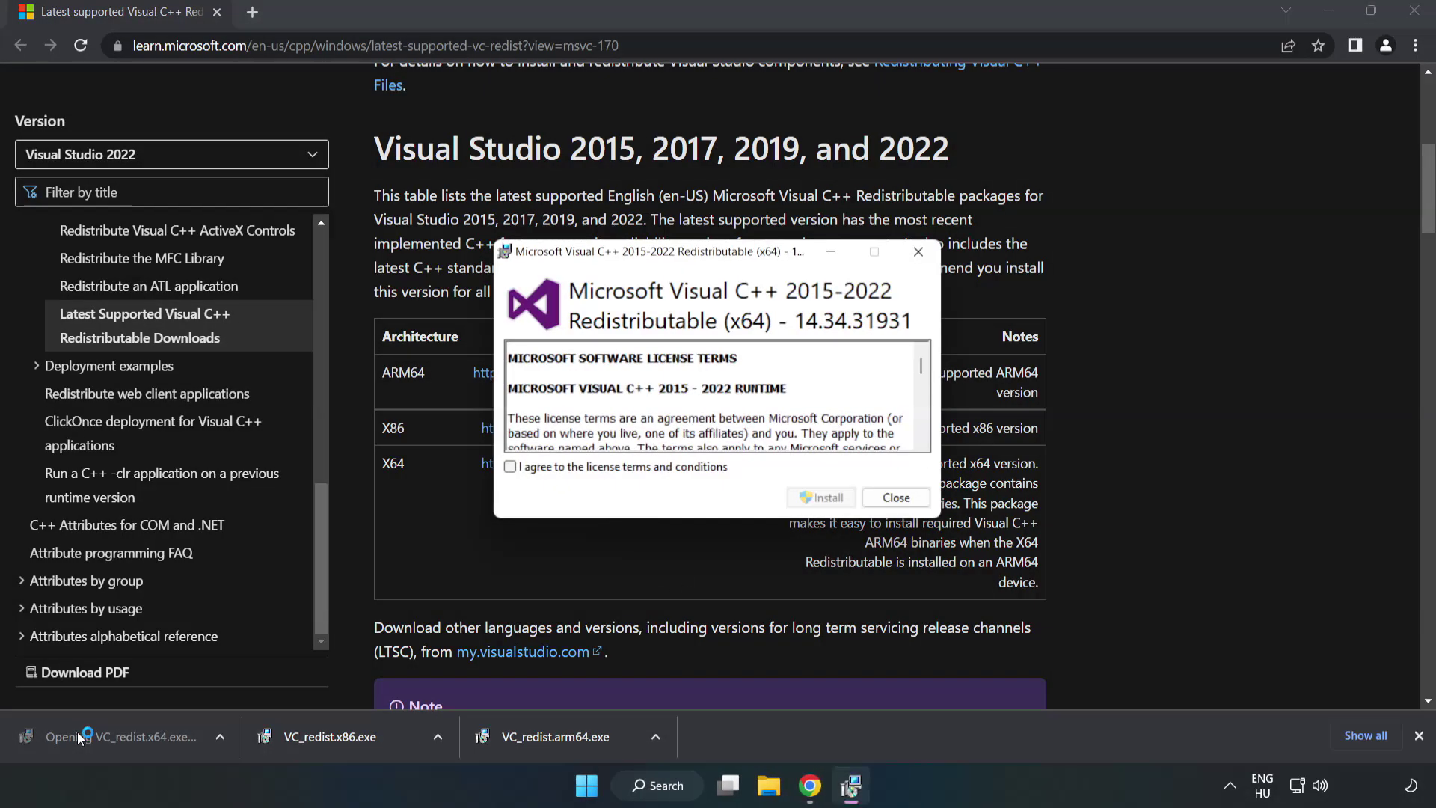
pyautogui.moveTo(922, 370); pyautogui.dragTo(923, 437)
pyautogui.click(510, 467)
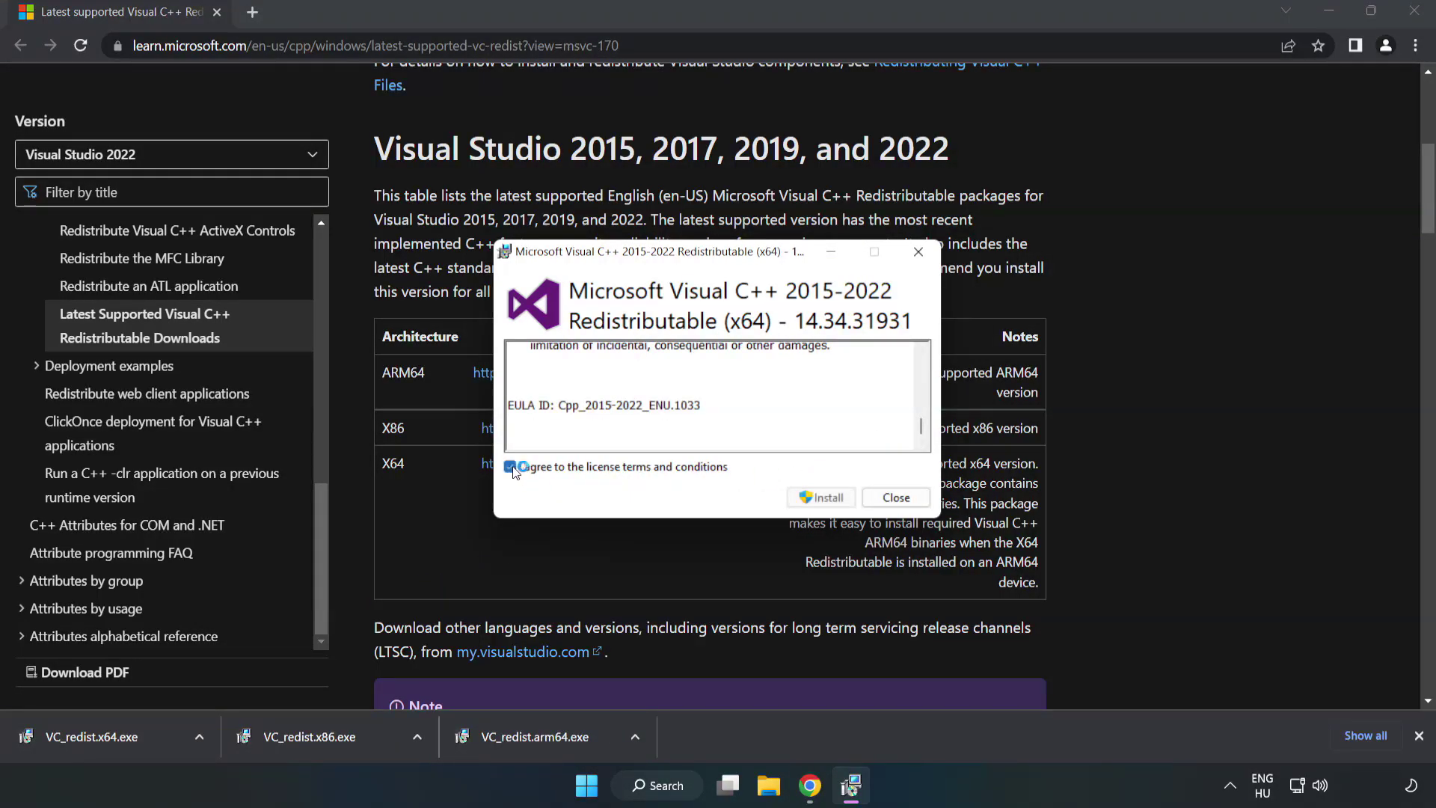
pyautogui.click(817, 497)
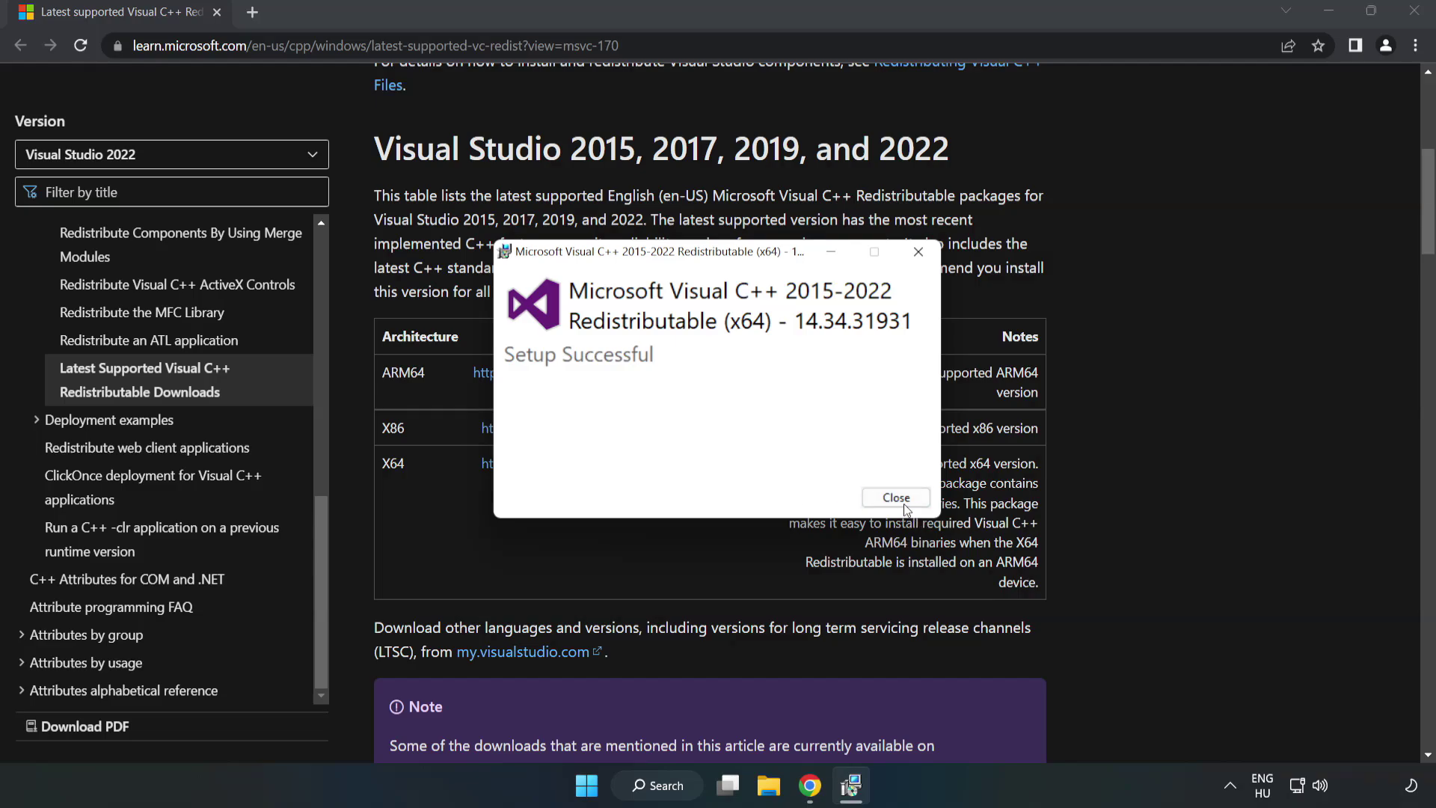
pyautogui.click(897, 497)
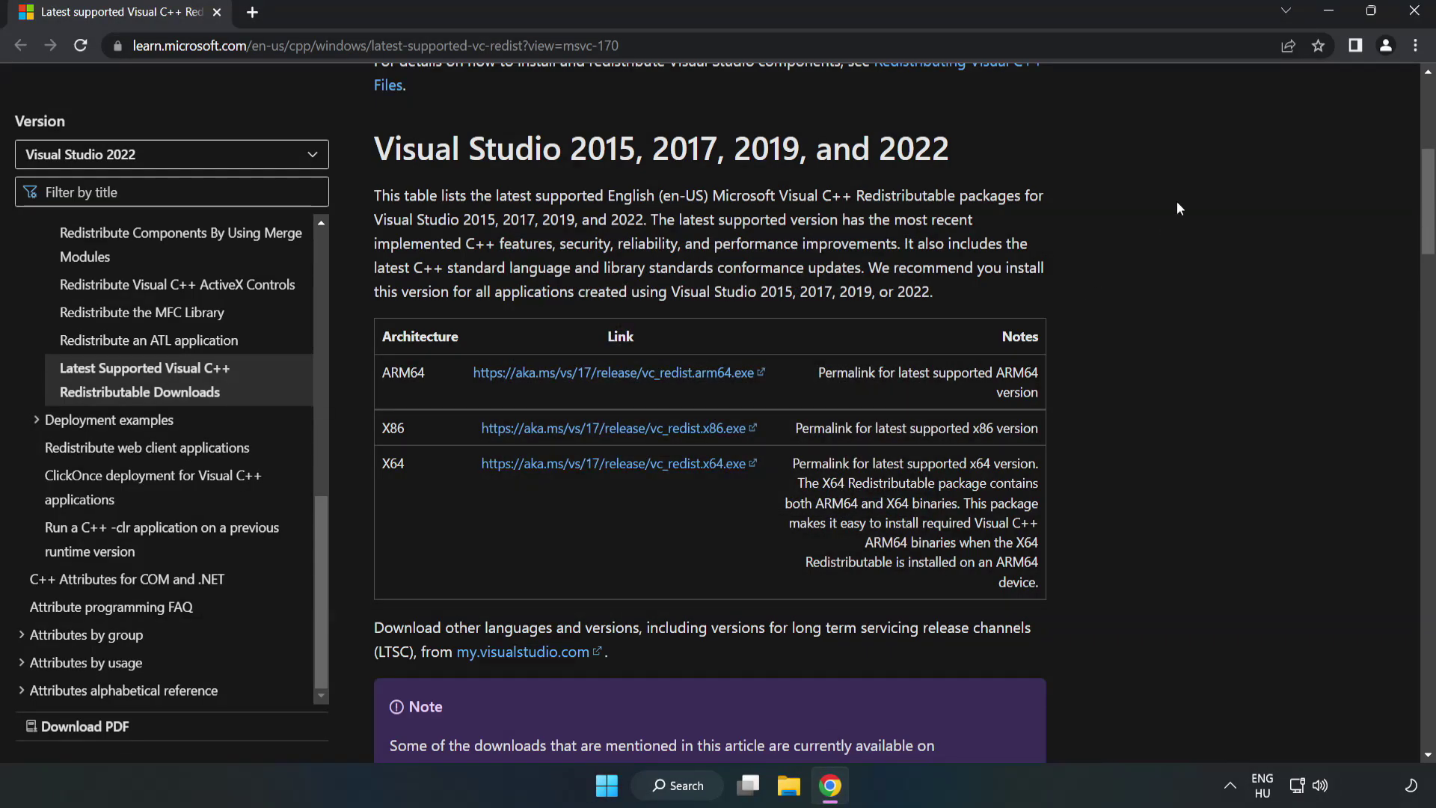
pyautogui.click(1417, 19)
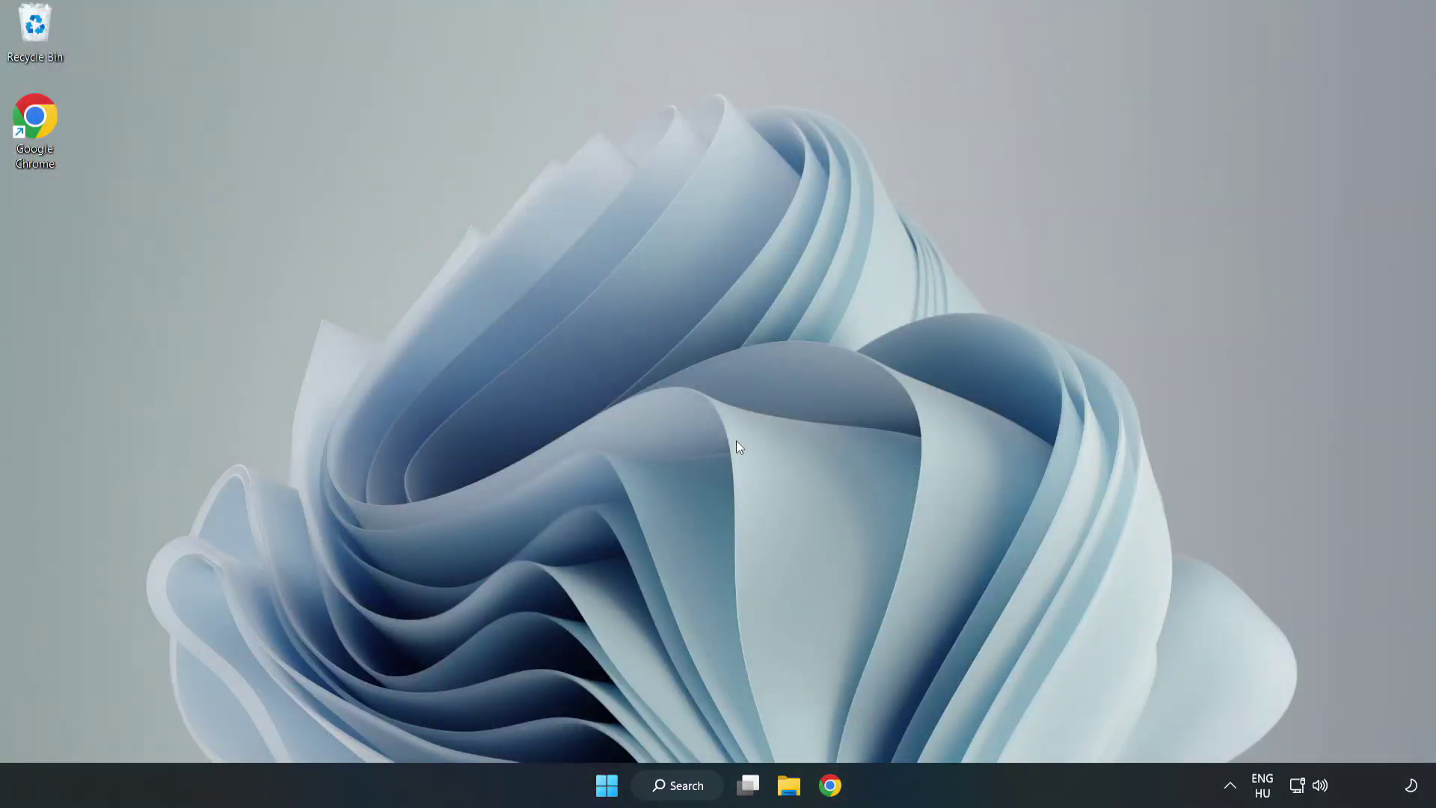
# Run sfc /scannow in Command Prompt opened as administrator, and close the window once the system scan is complete
pyautogui.click(695, 785)
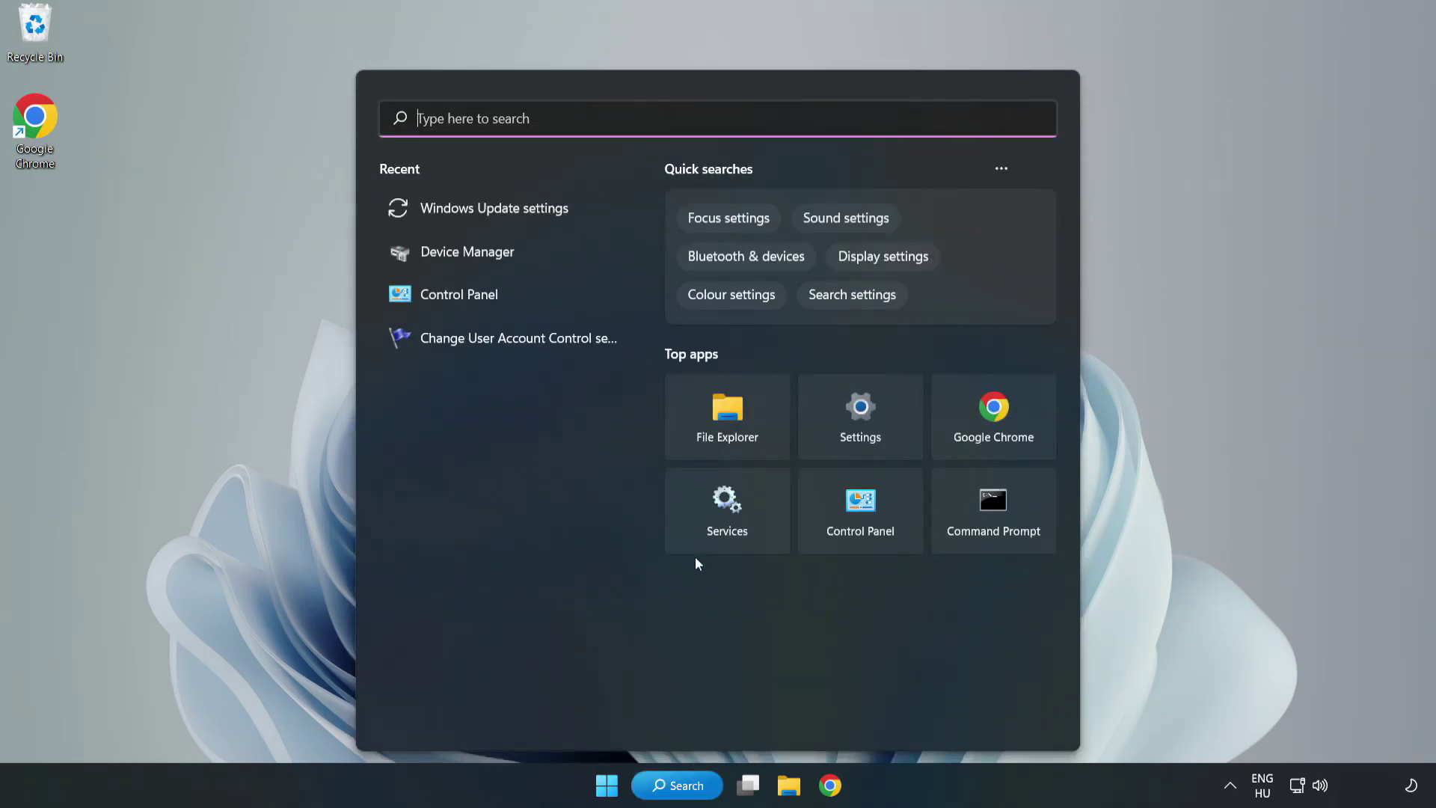
pyautogui.write('cmd')
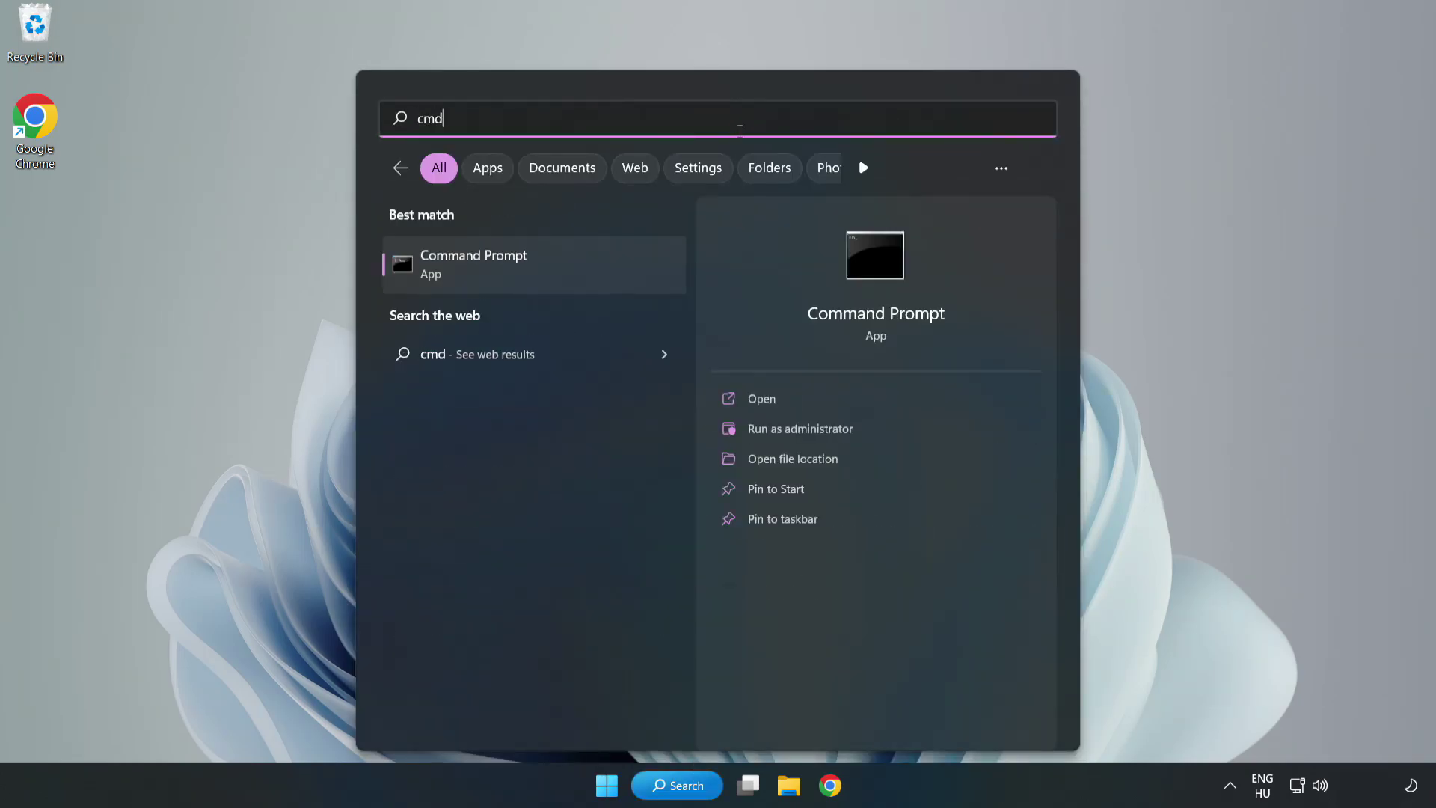
pyautogui.click(565, 272)
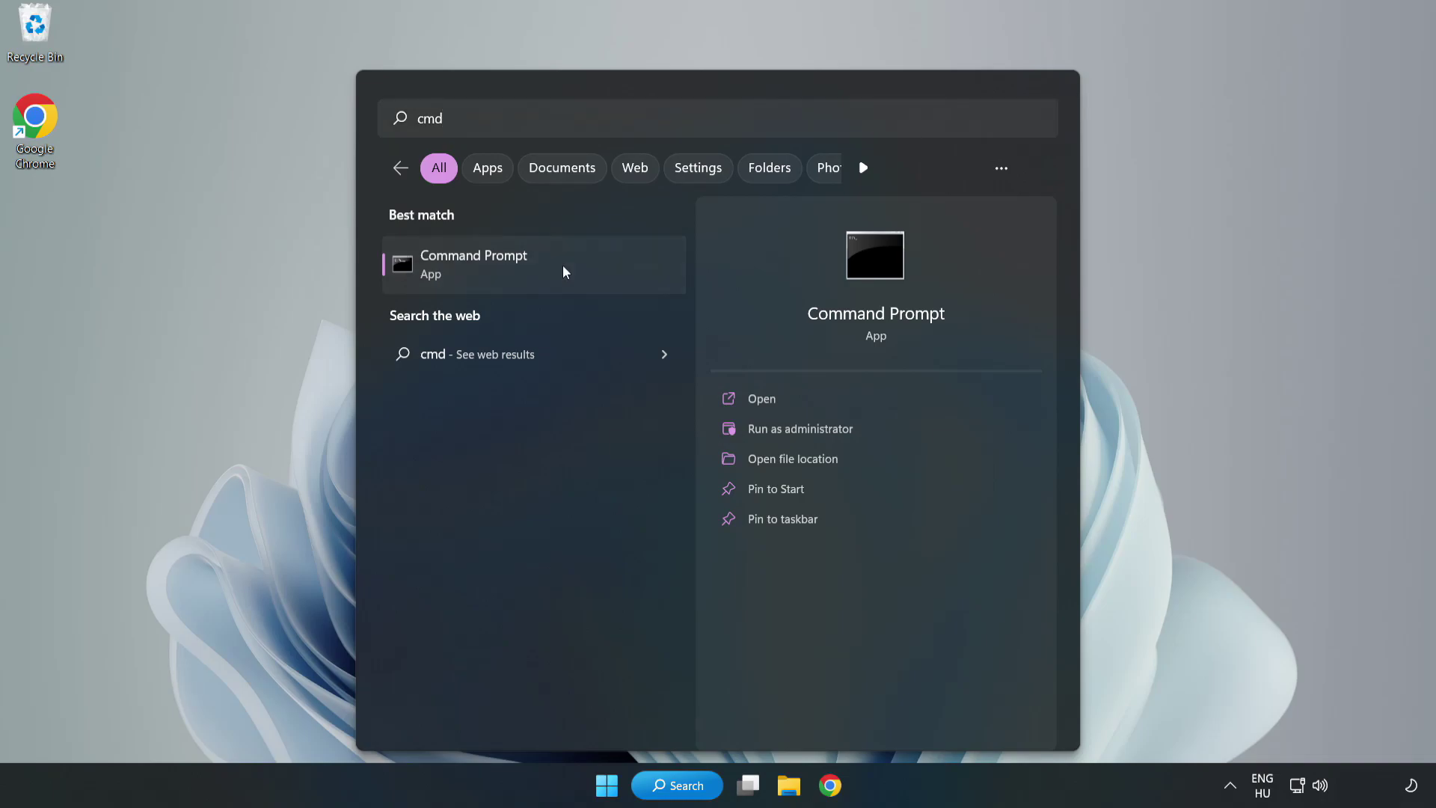
pyautogui.rightClick(565, 272)
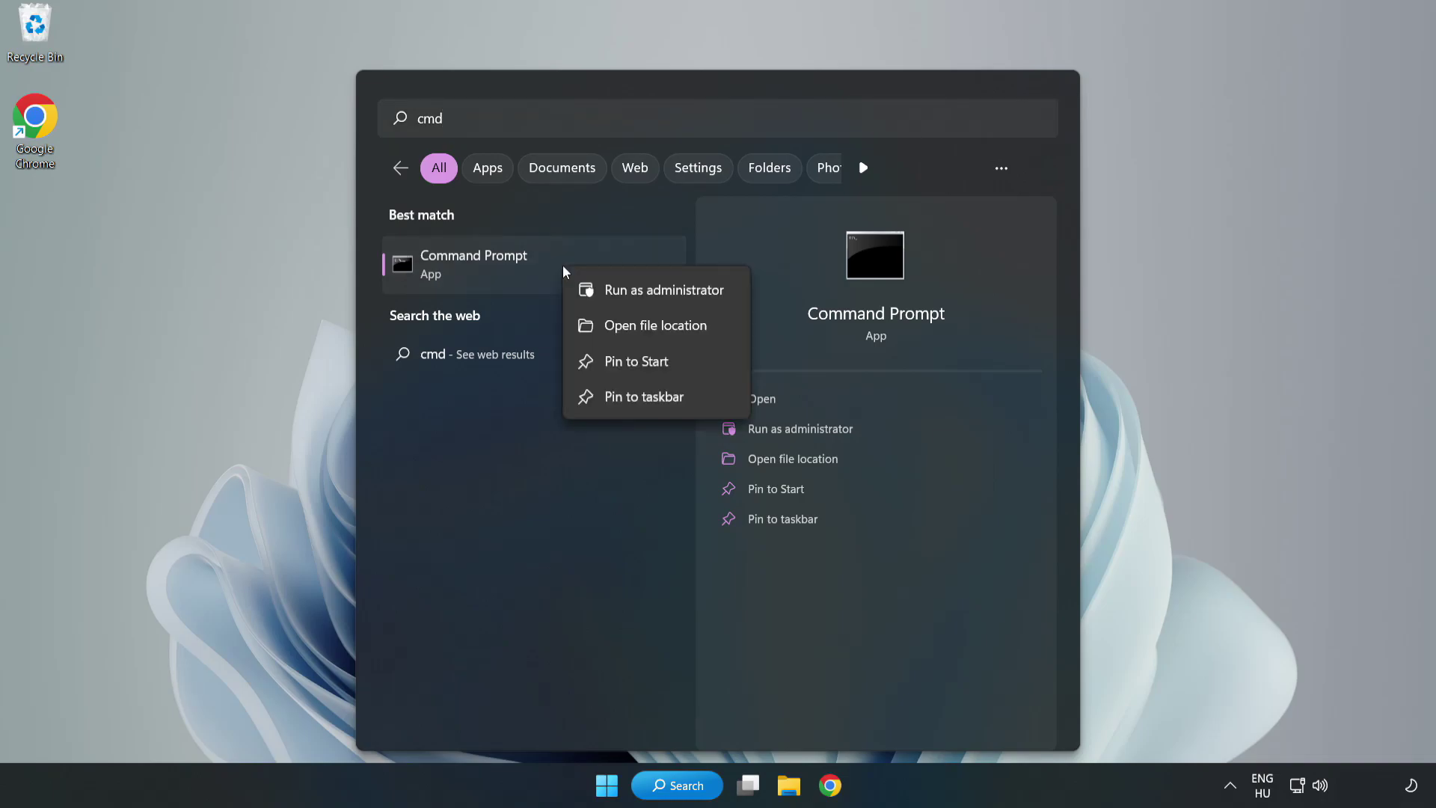
pyautogui.click(620, 292)
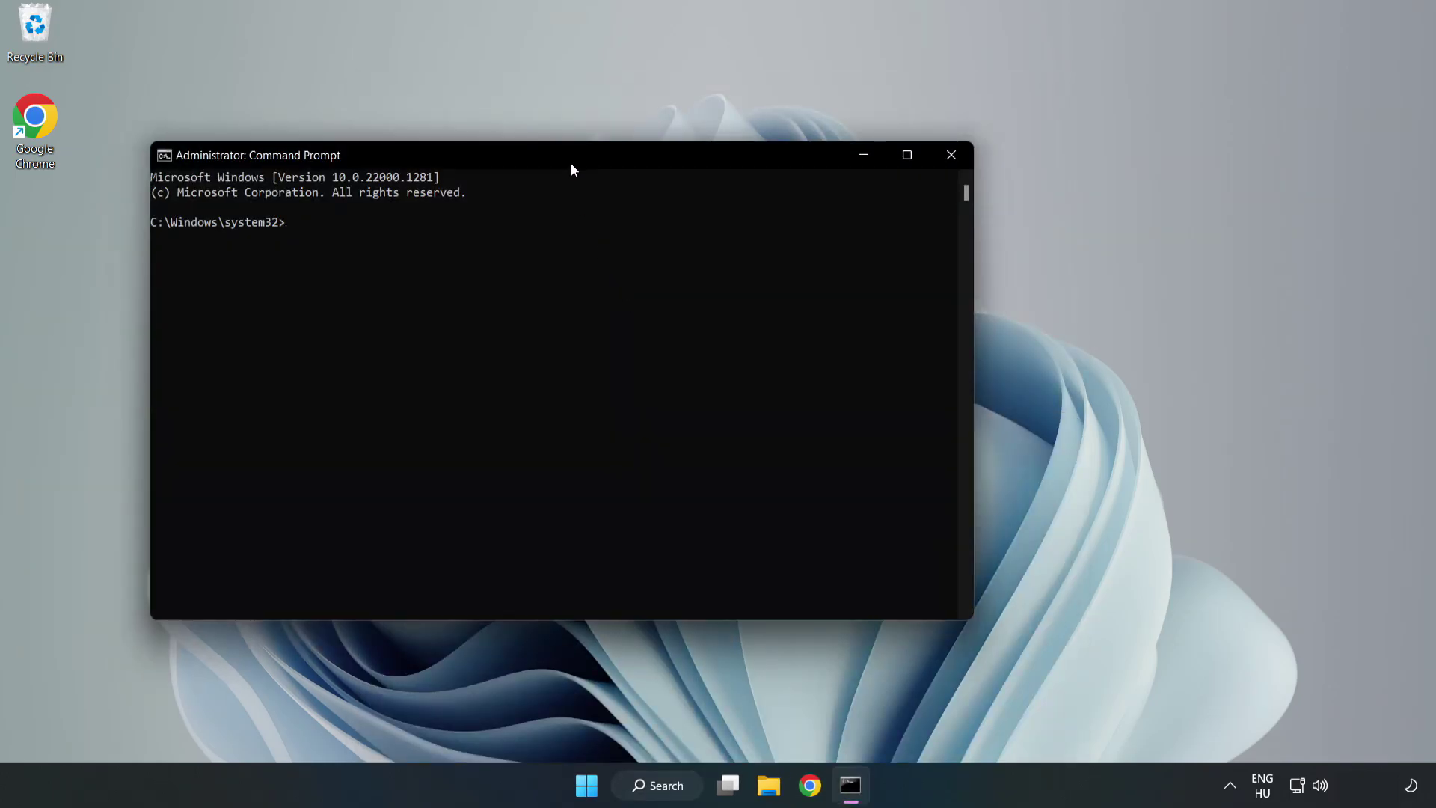
pyautogui.moveTo(571, 165); pyautogui.dragTo(730, 164)
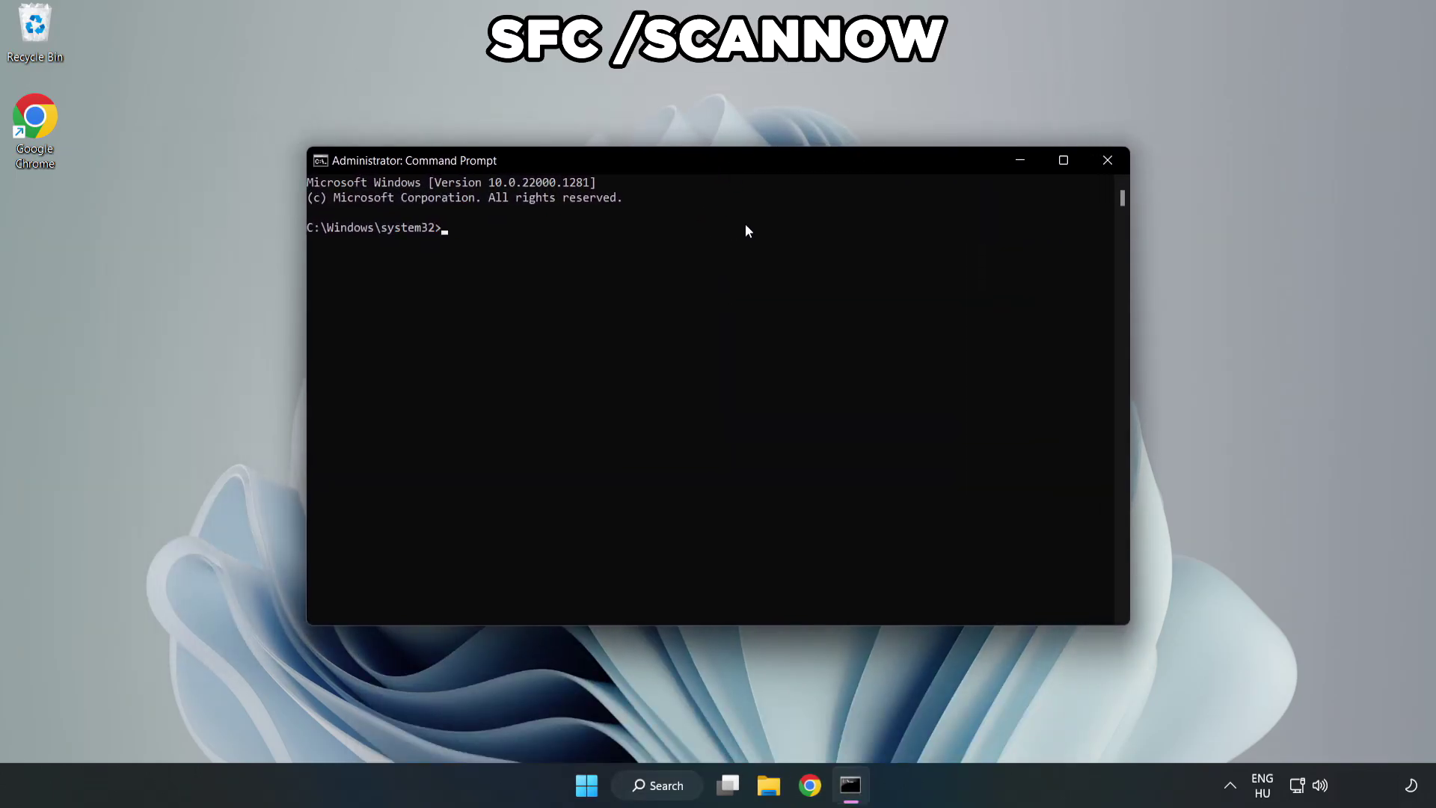
pyautogui.write('sfc /scannow')
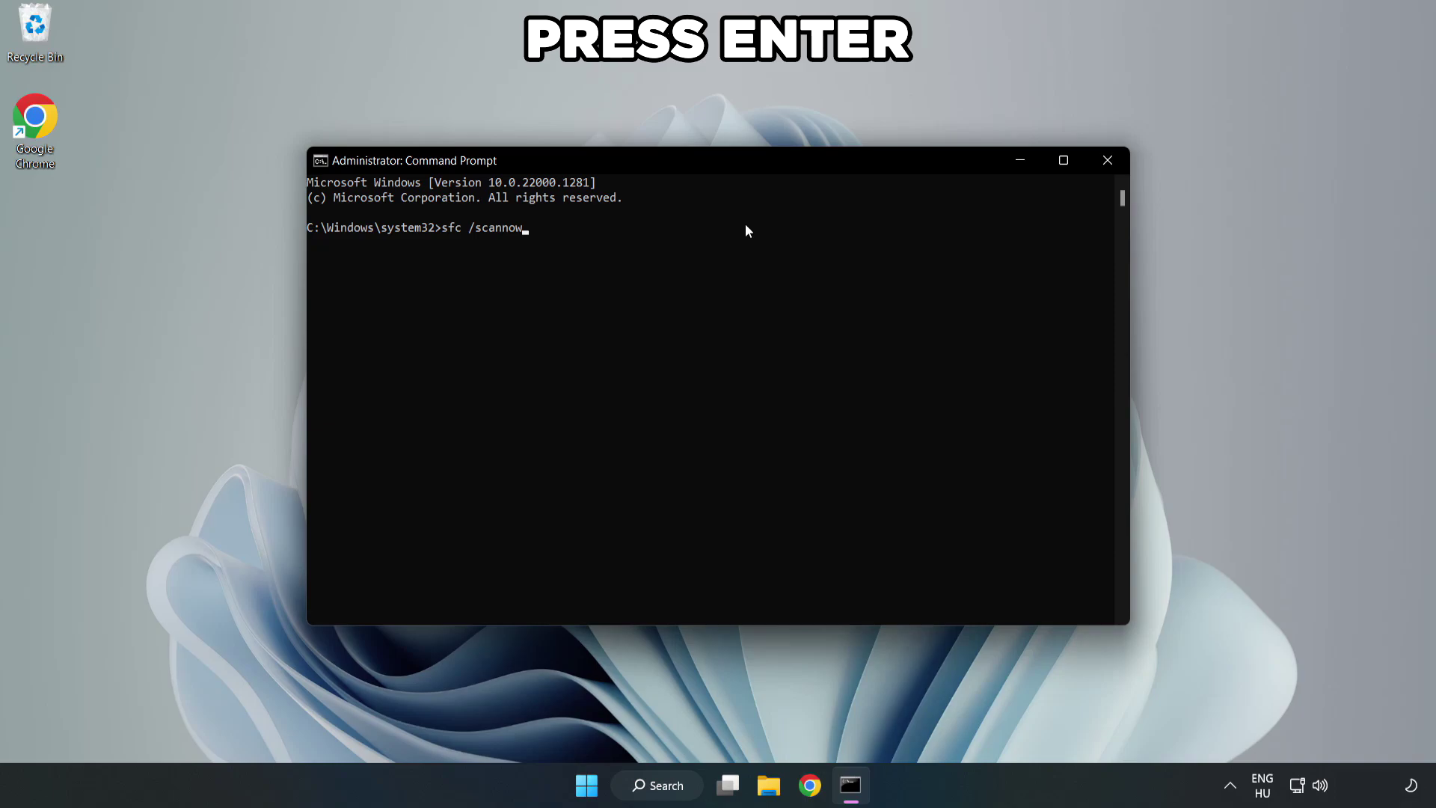
pyautogui.press('Return')
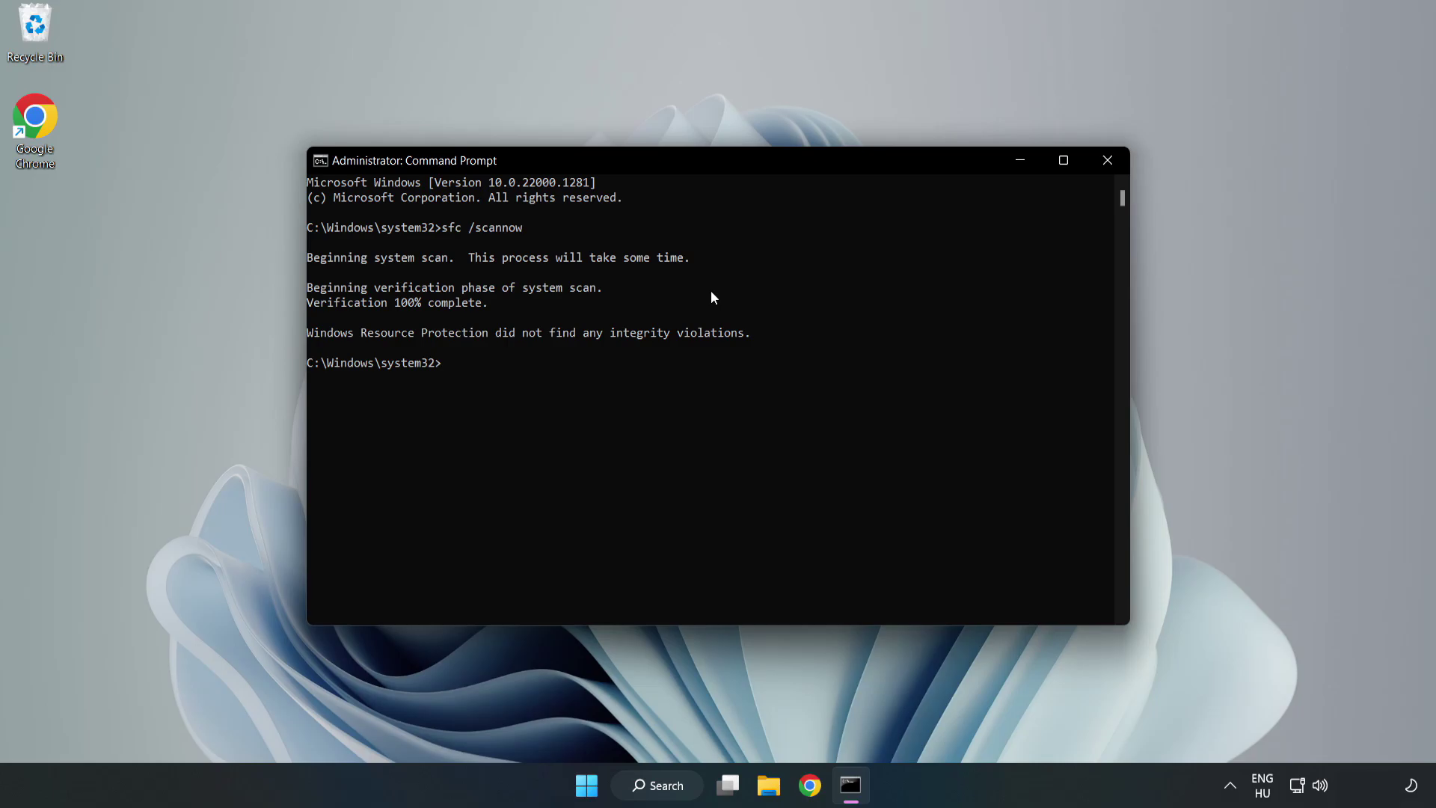
pyautogui.click(1105, 166)
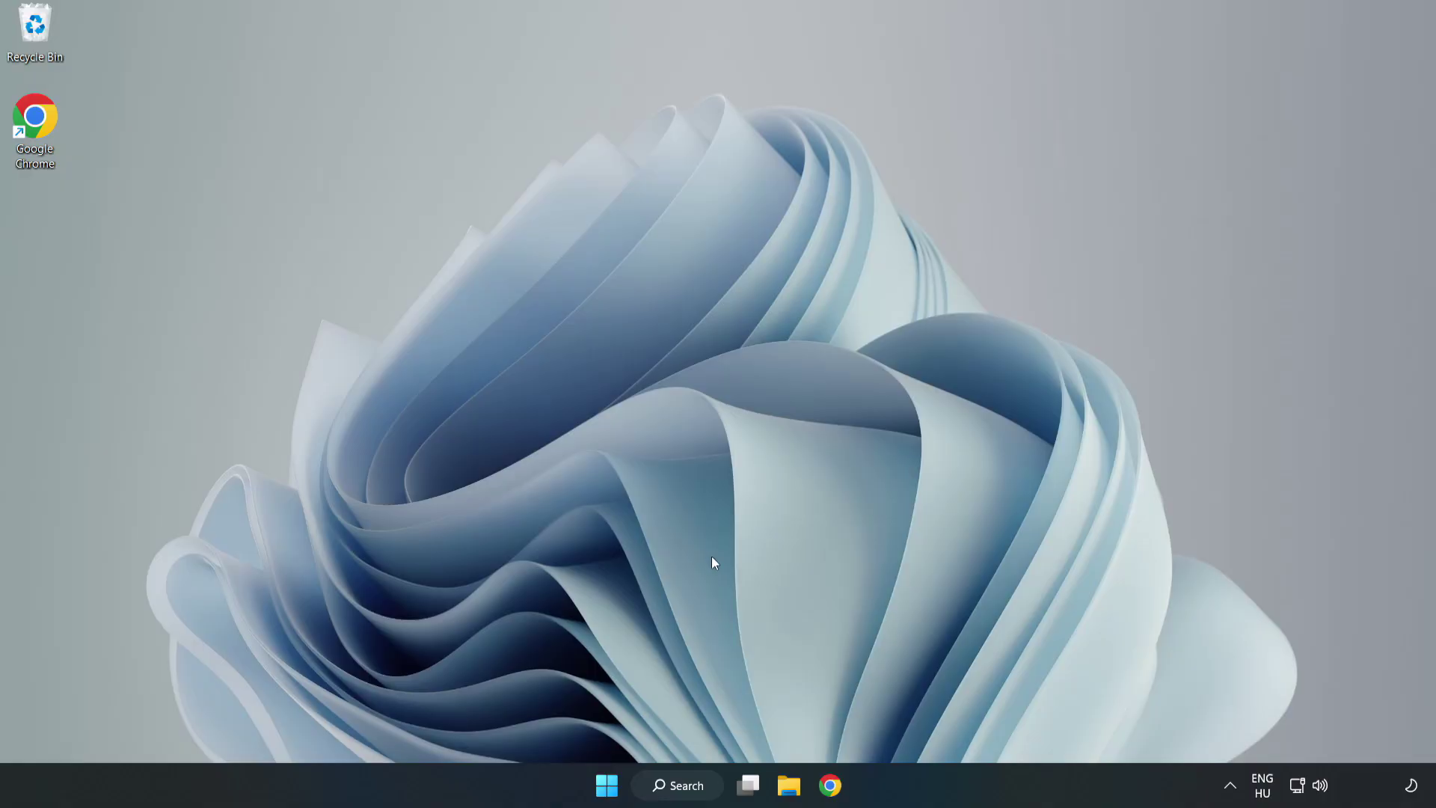
# Switch to Windows Security and open the antivirus exclusions within the Virus & threat protection settings
pyautogui.click(702, 784)
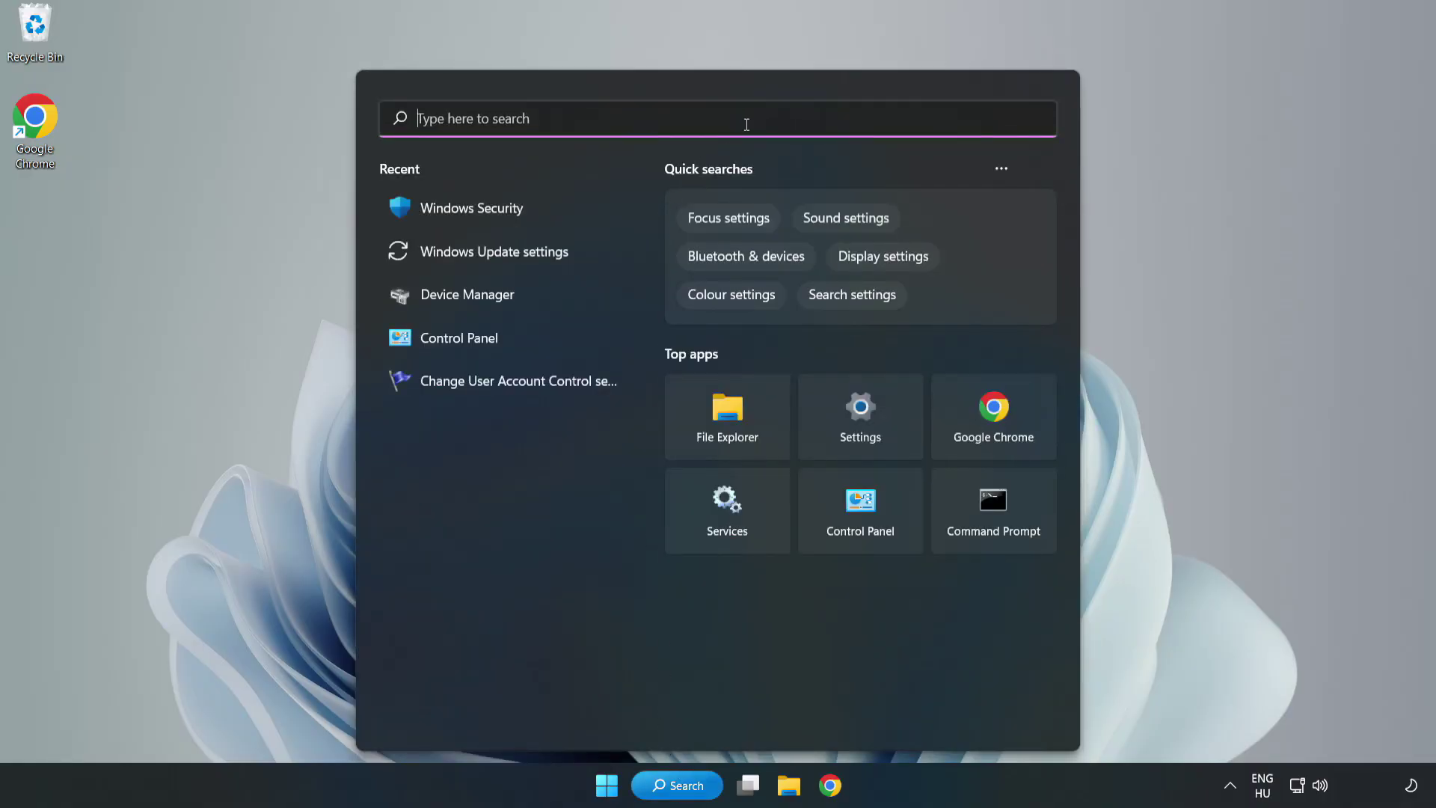
pyautogui.write('sec')
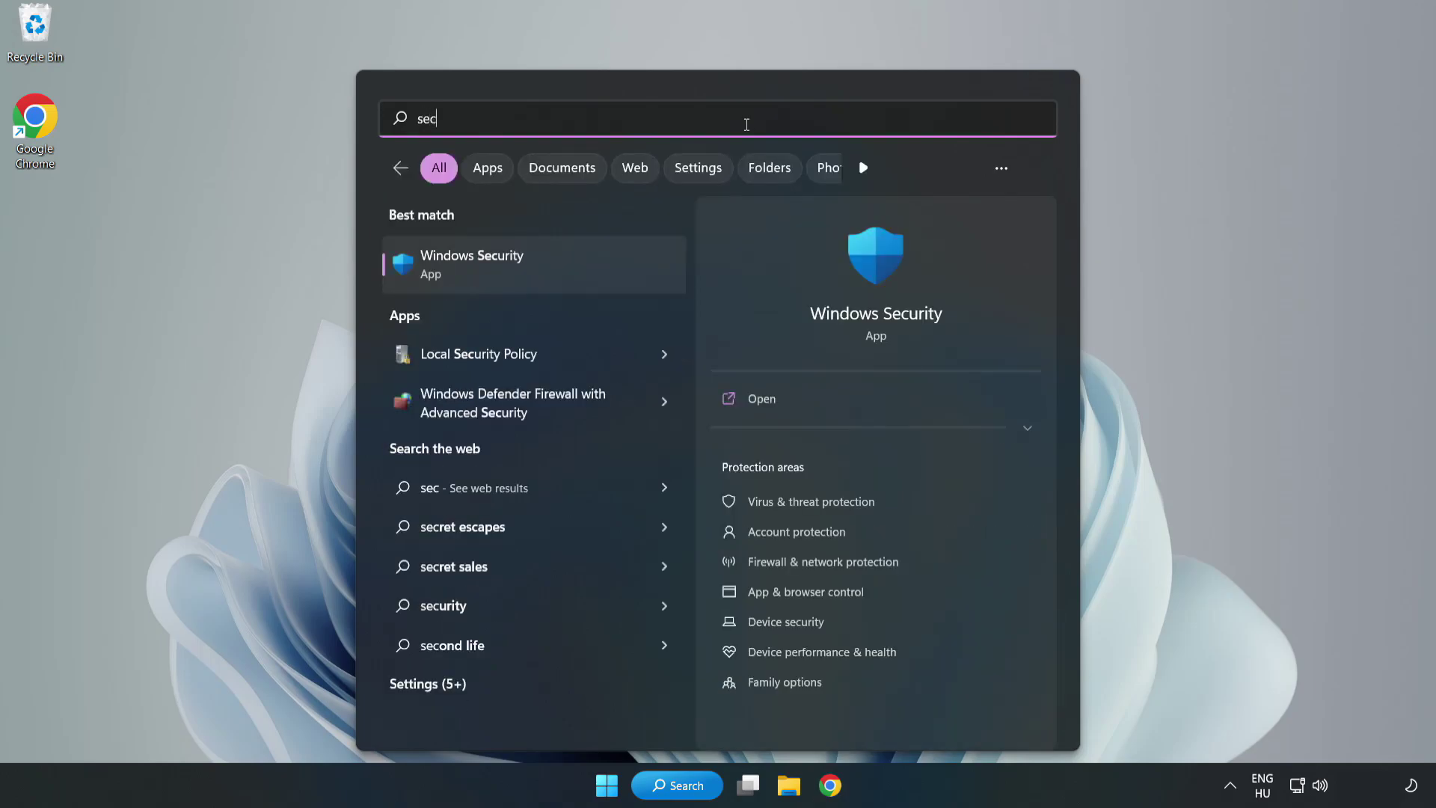
pyautogui.write('urity')
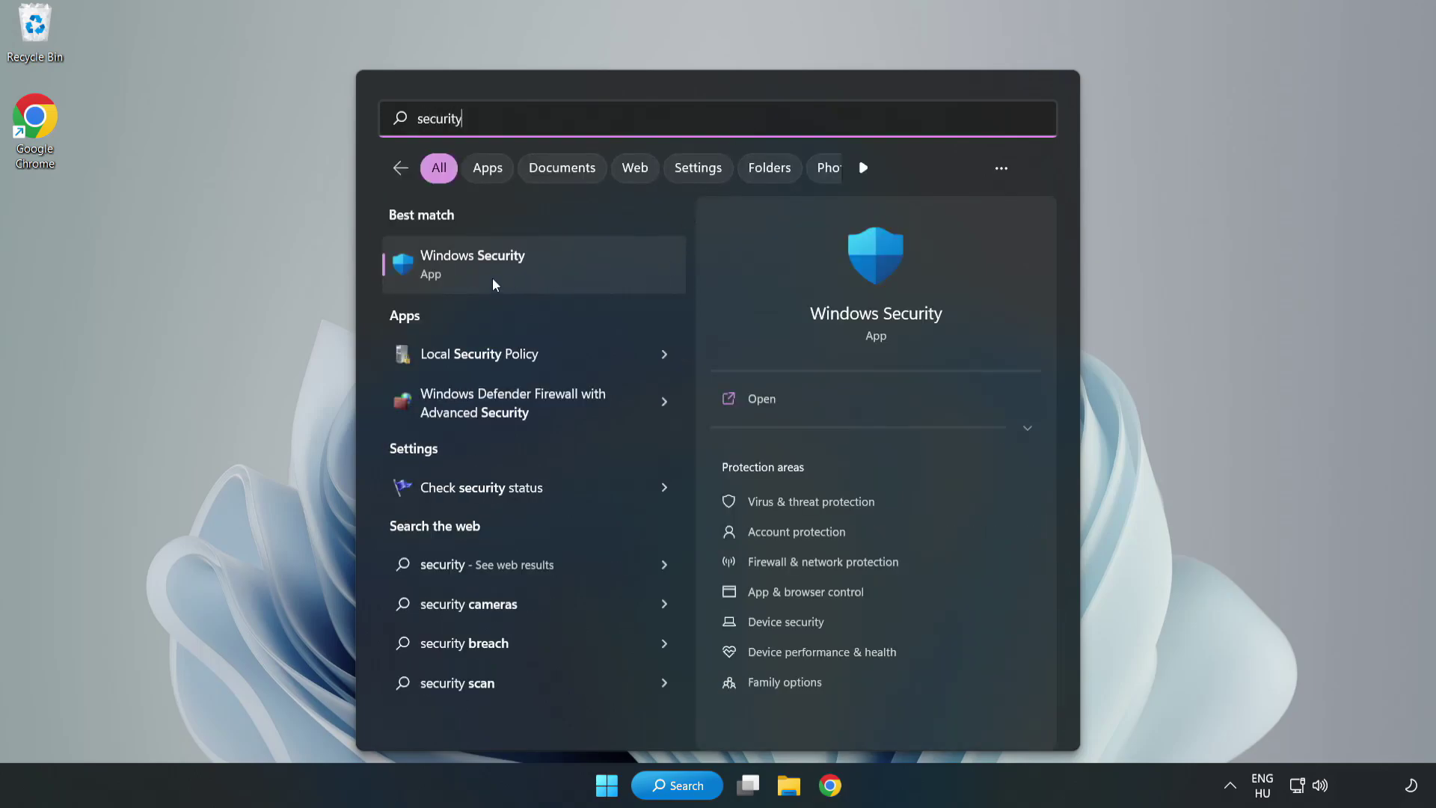
pyautogui.click(521, 279)
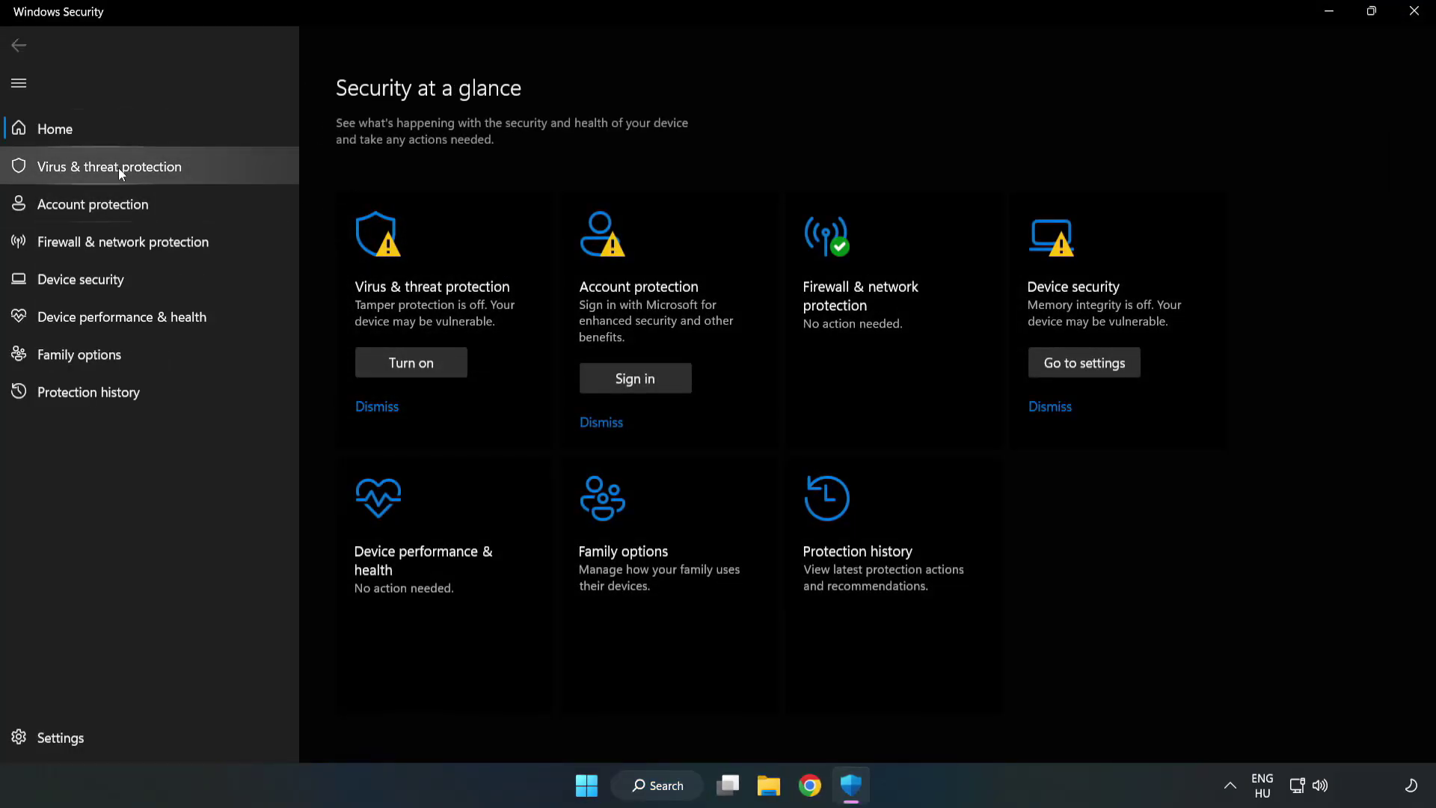
pyautogui.click(95, 174)
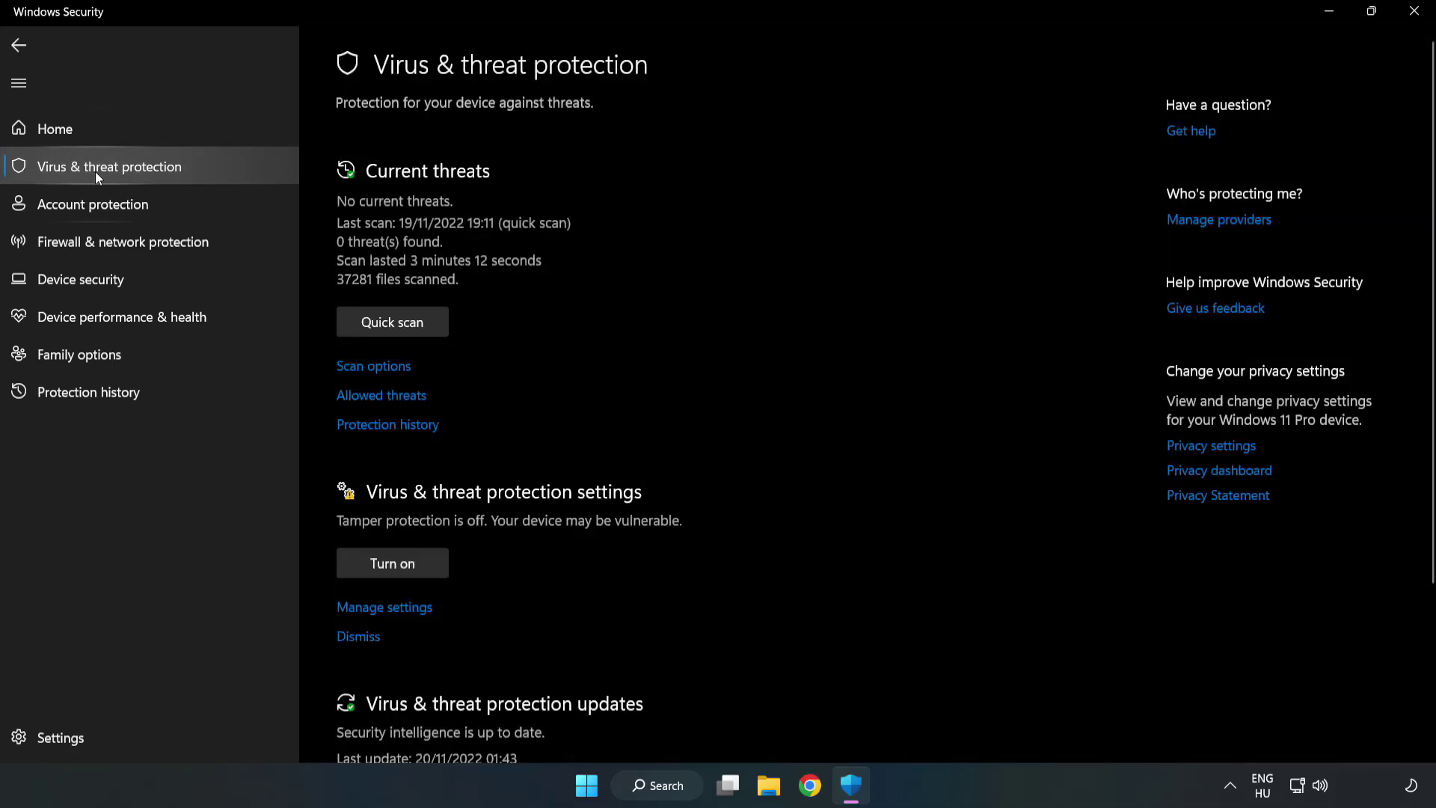
pyautogui.scroll(-3, 748, 290)
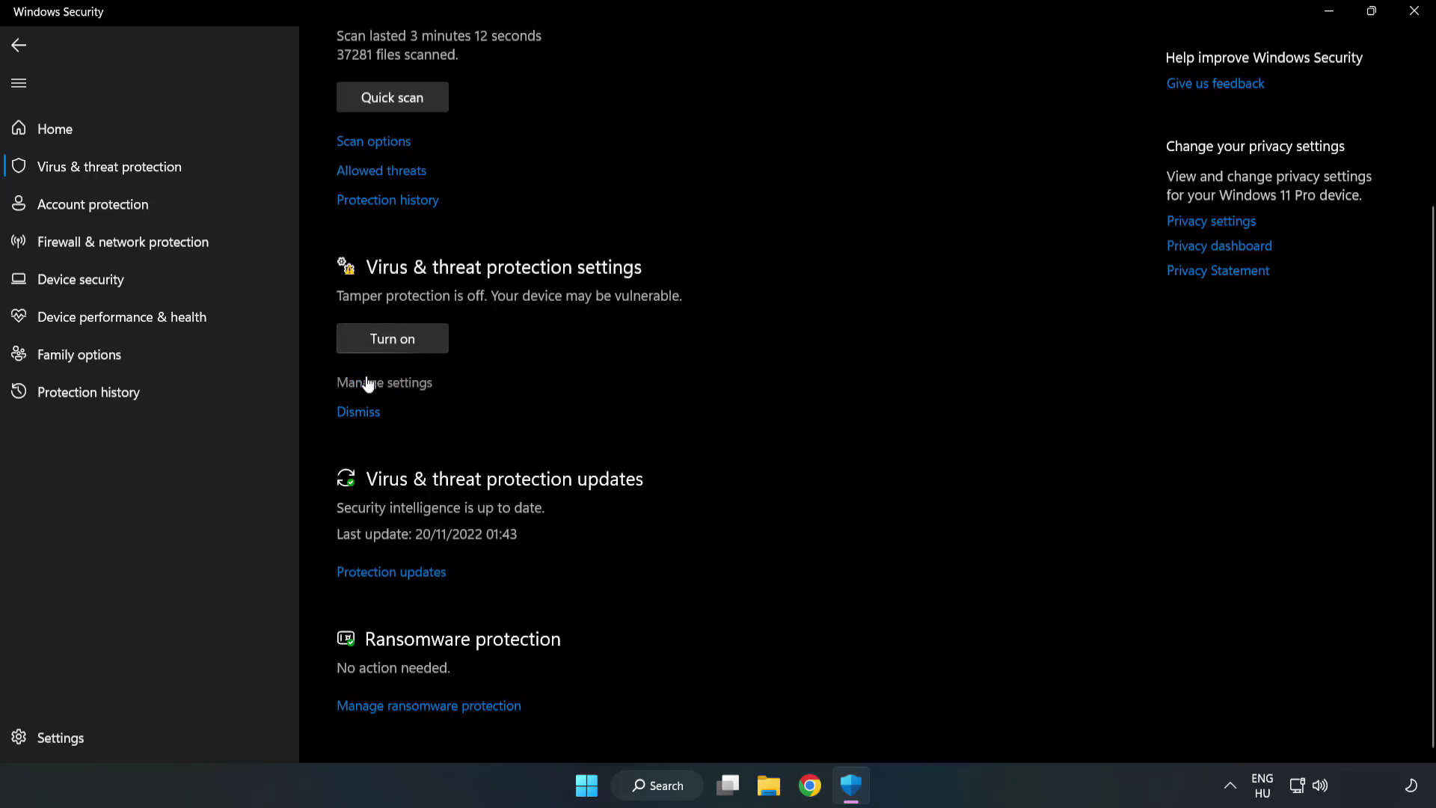
pyautogui.click(392, 384)
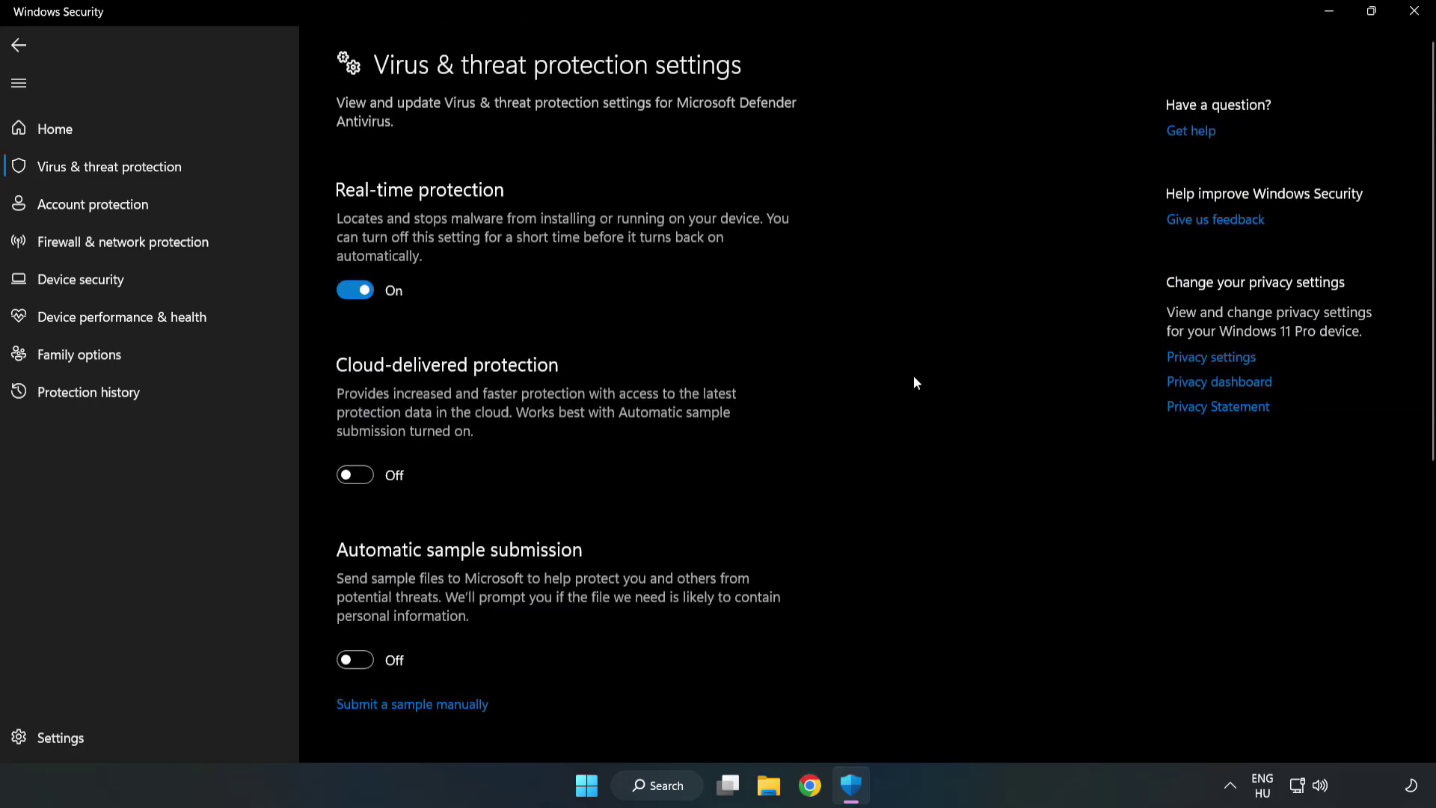
pyautogui.scroll(-6, 913, 383)
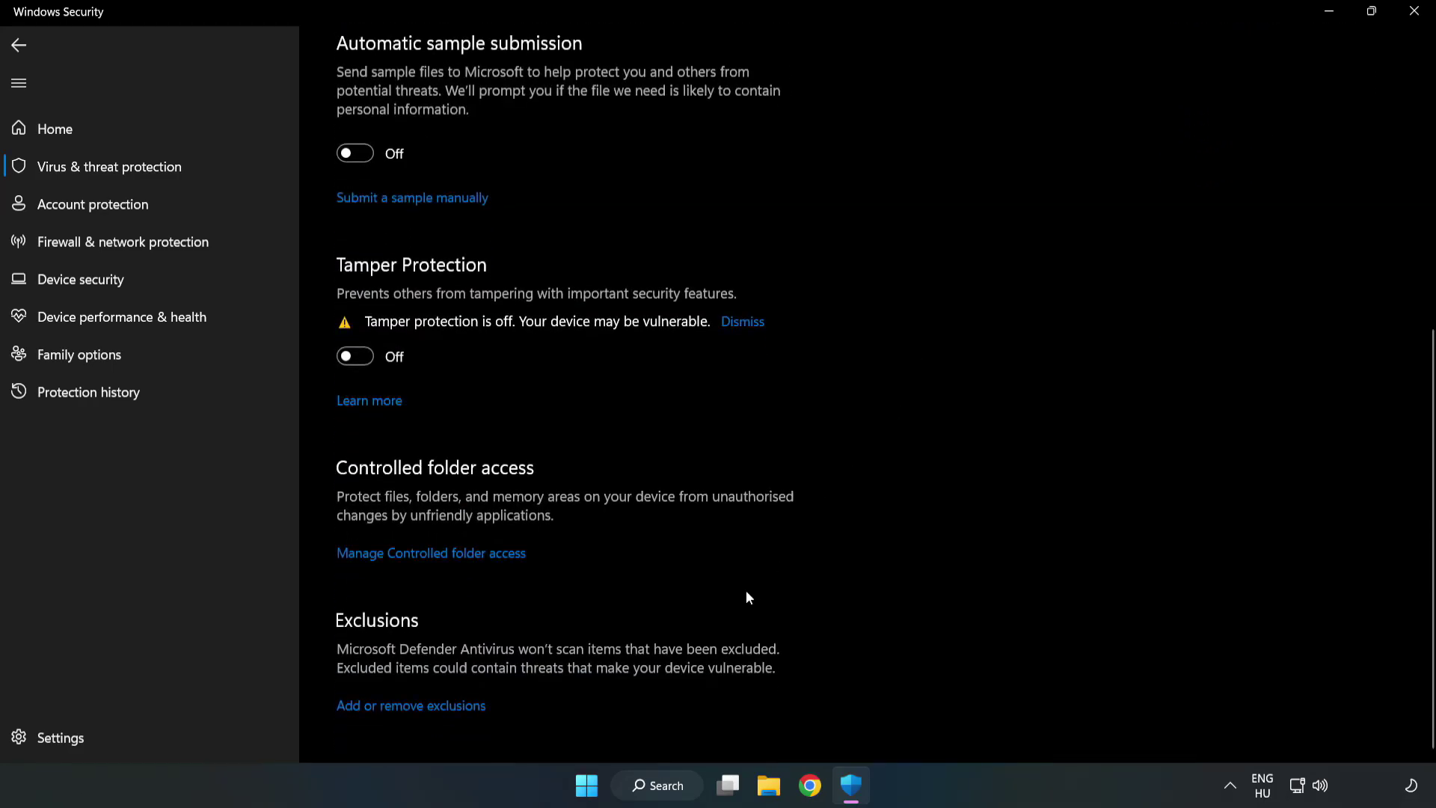
pyautogui.click(421, 706)
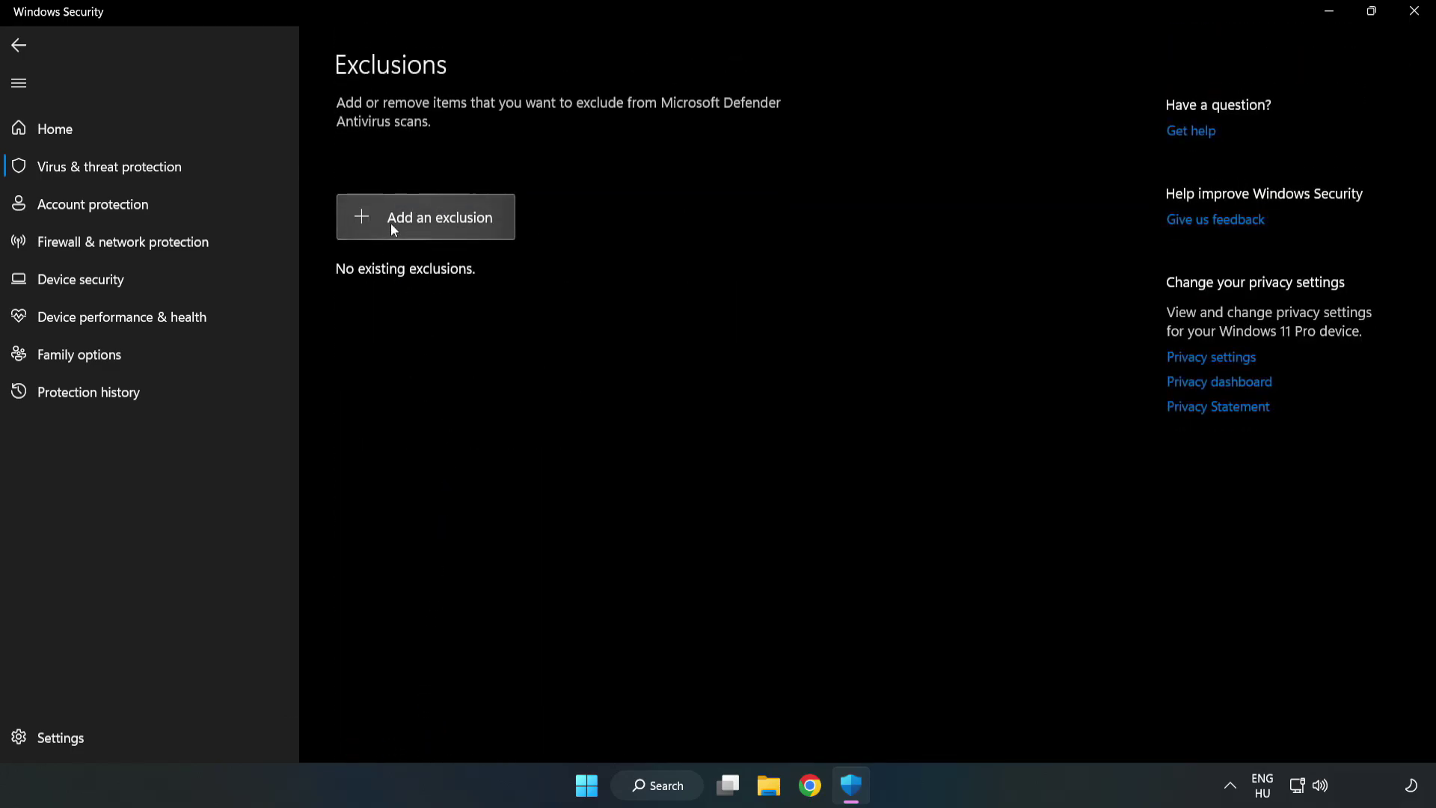
# Add a file exclusion for NOT WORKING APP from C:\Program Files (x86)\NOT WORKING APP, and close Windows Security
pyautogui.click(441, 228)
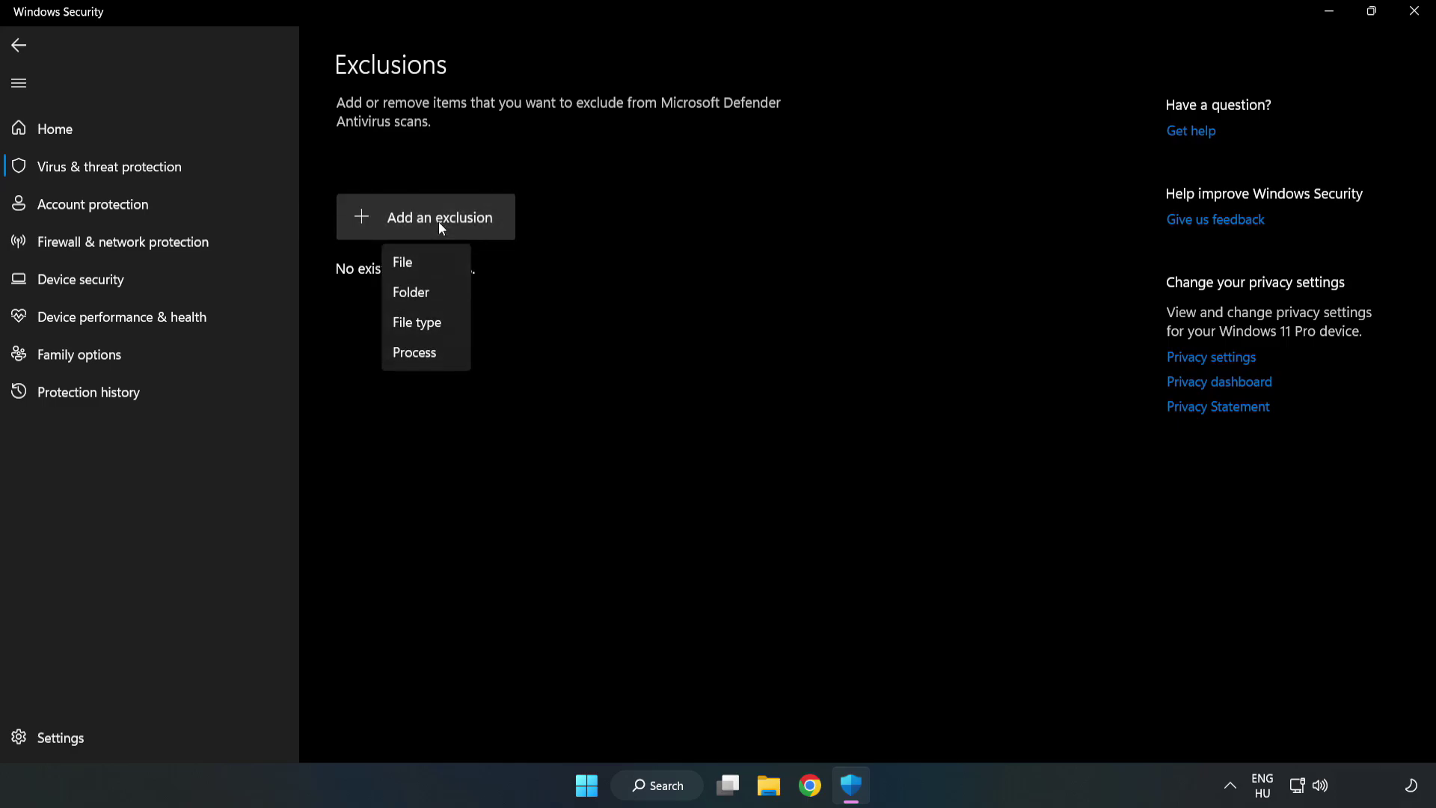
pyautogui.click(410, 266)
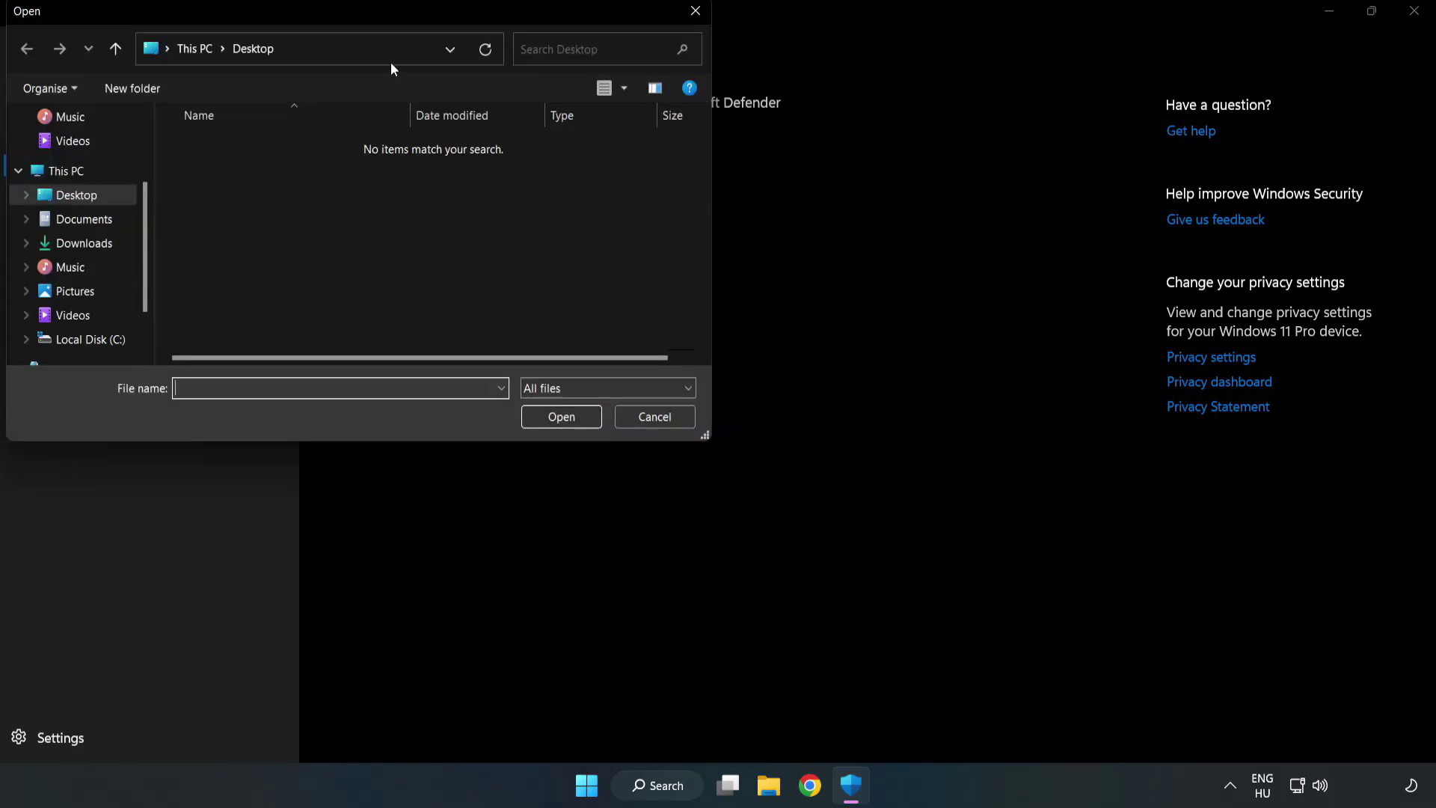
pyautogui.moveTo(388, 13); pyautogui.dragTo(662, 159)
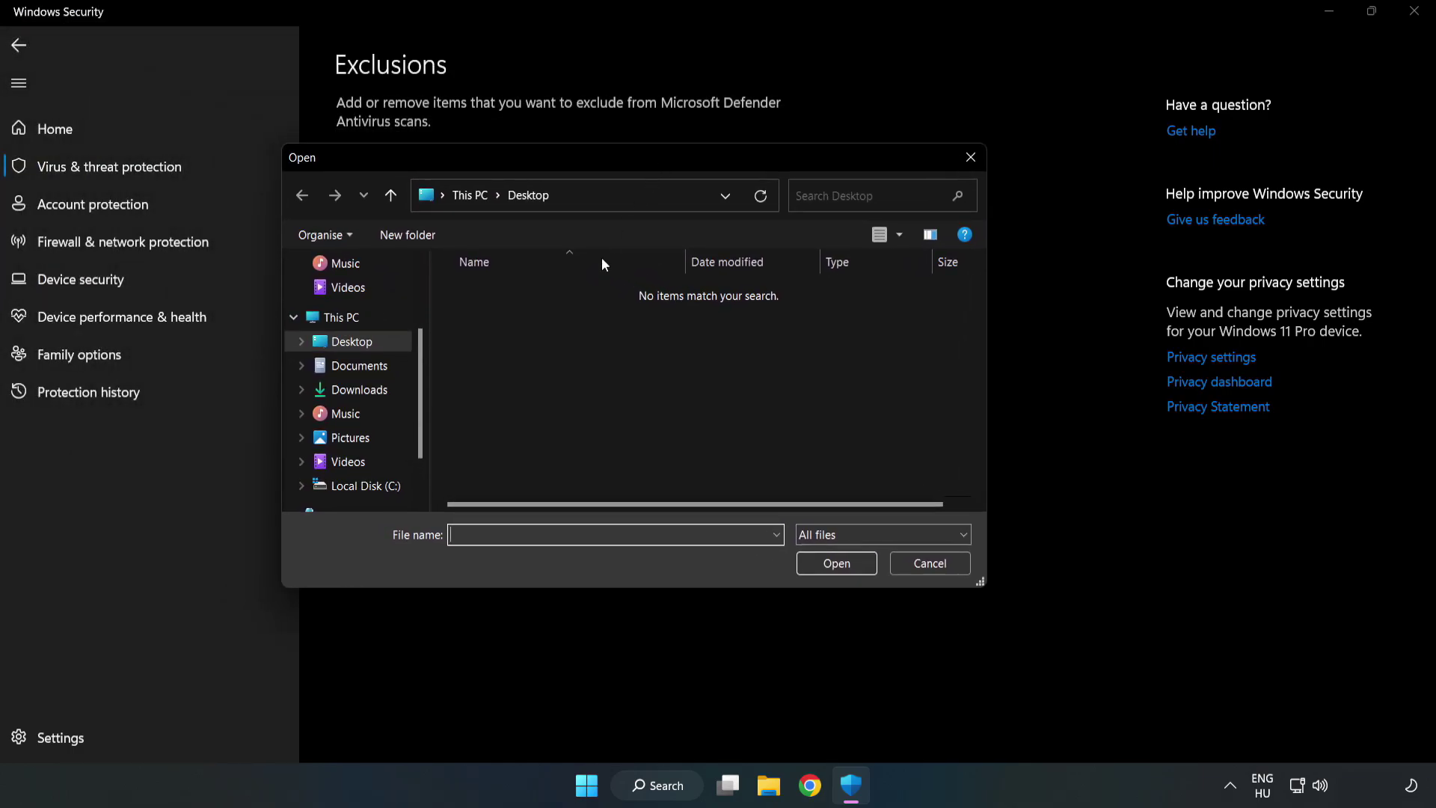
pyautogui.click(366, 486)
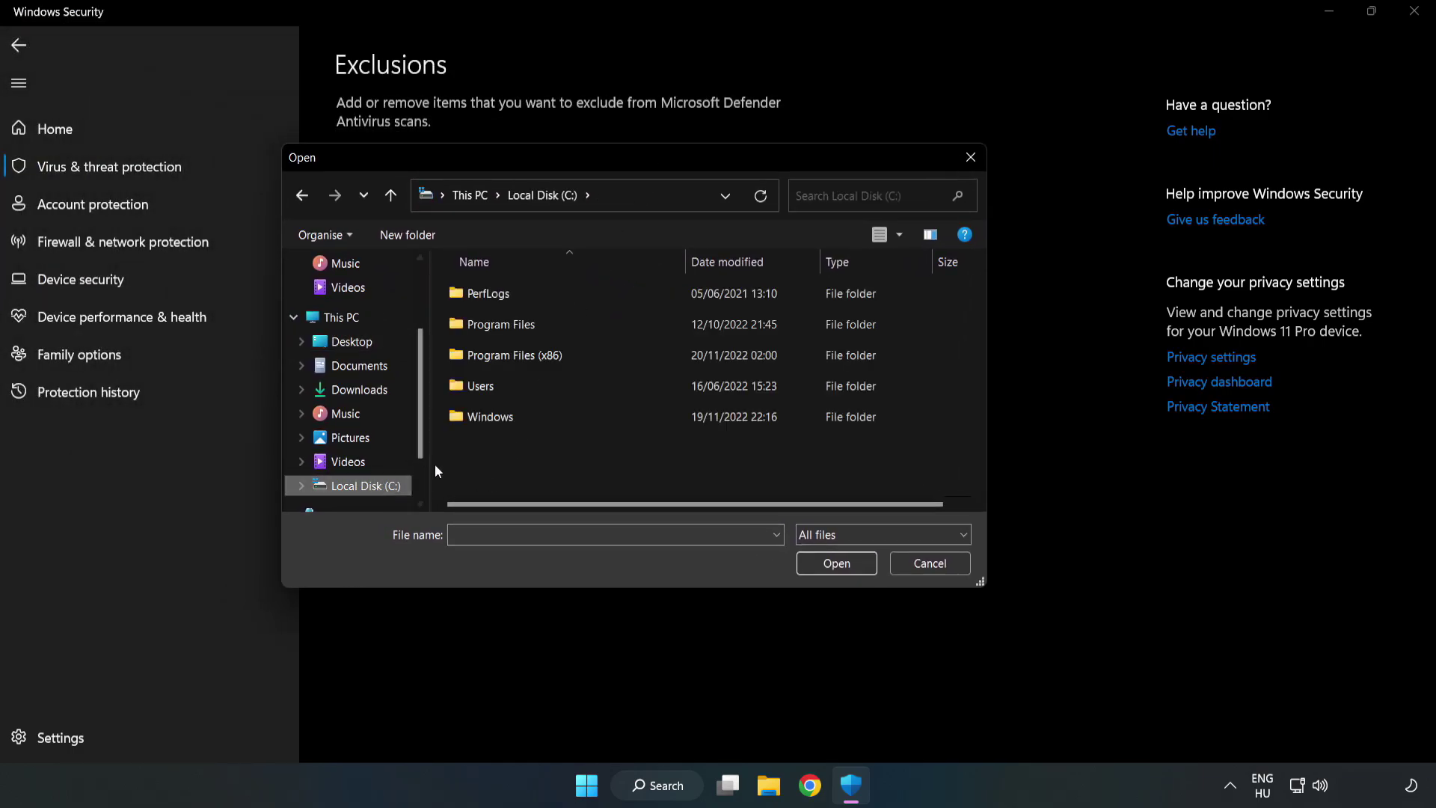
pyautogui.doubleClick(564, 356)
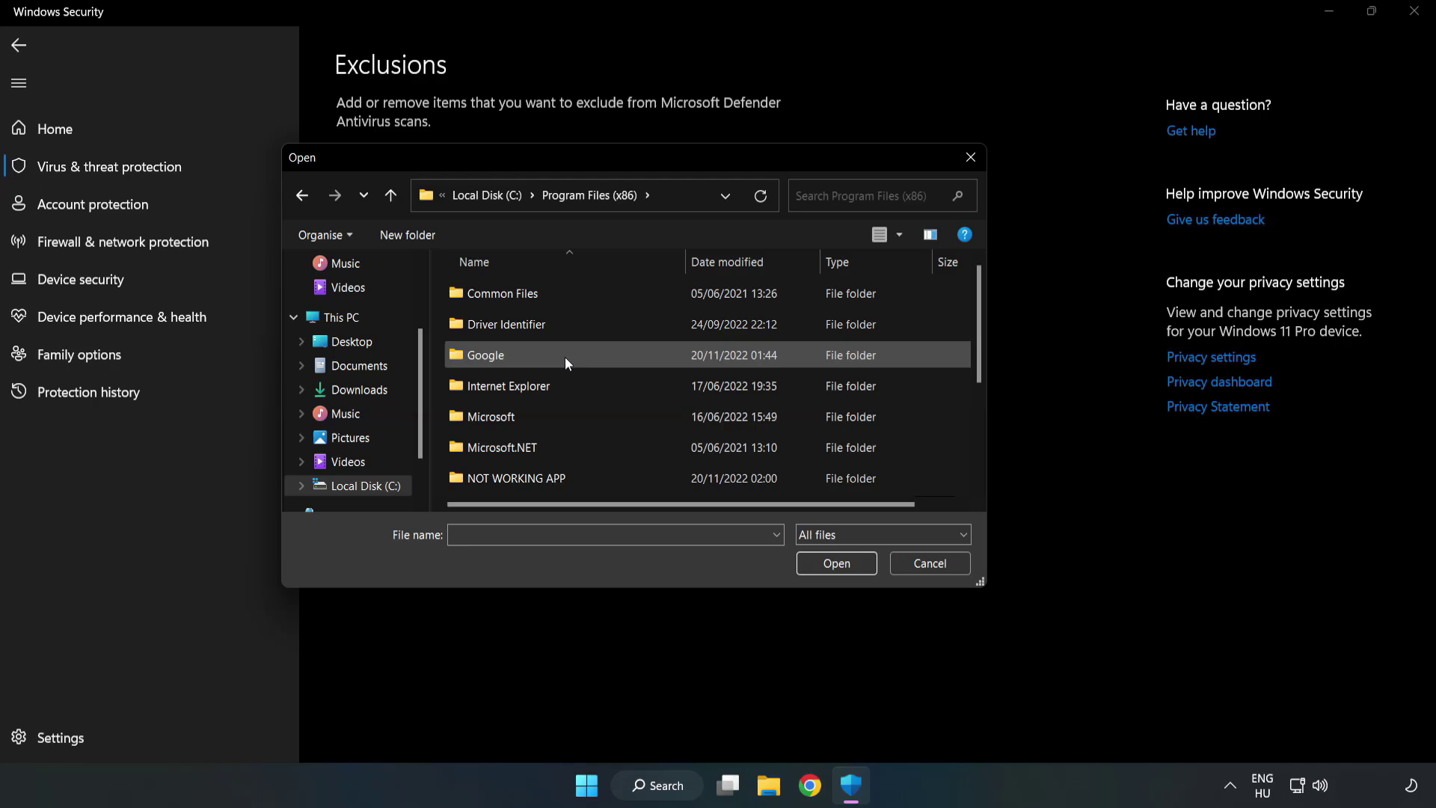
pyautogui.doubleClick(564, 478)
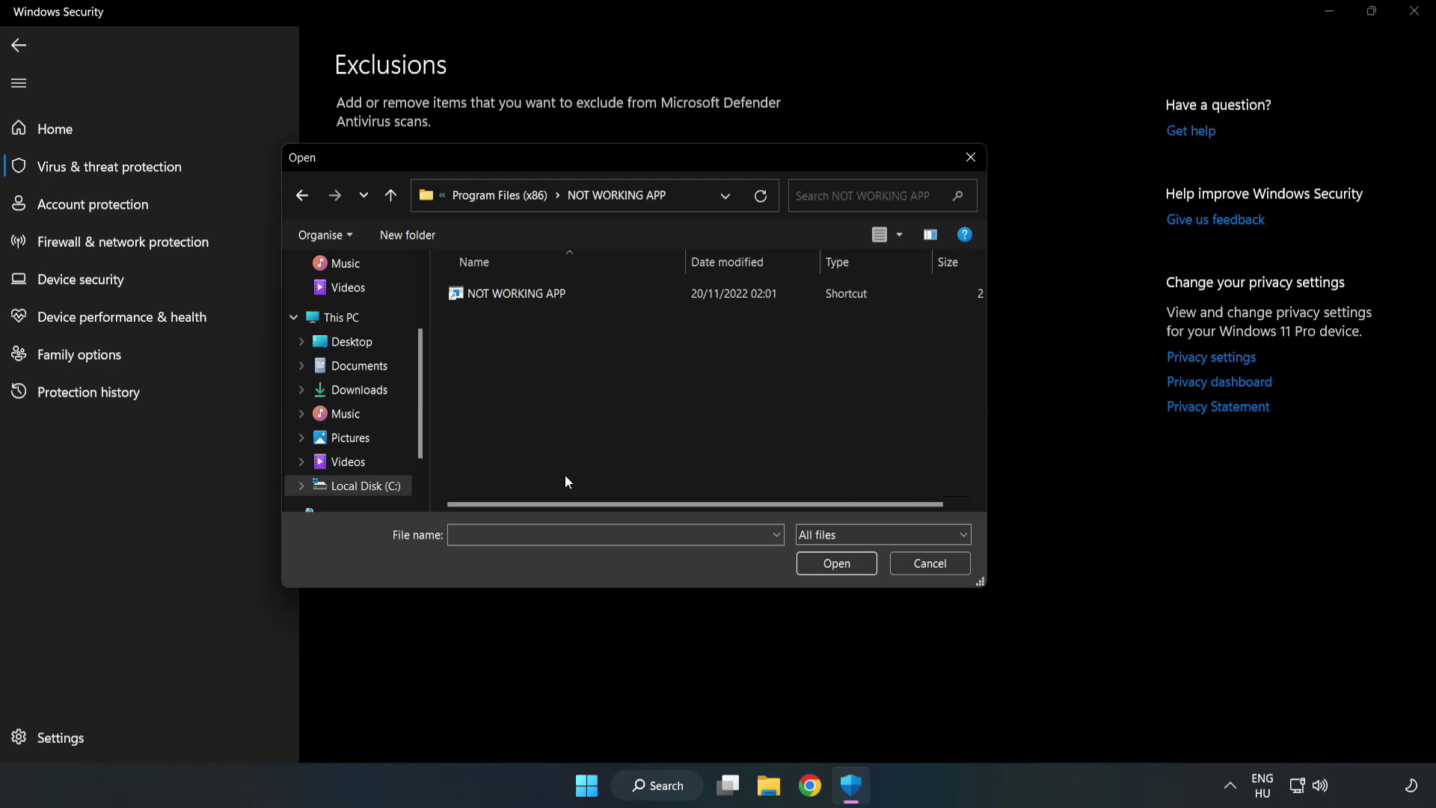
pyautogui.click(453, 284)
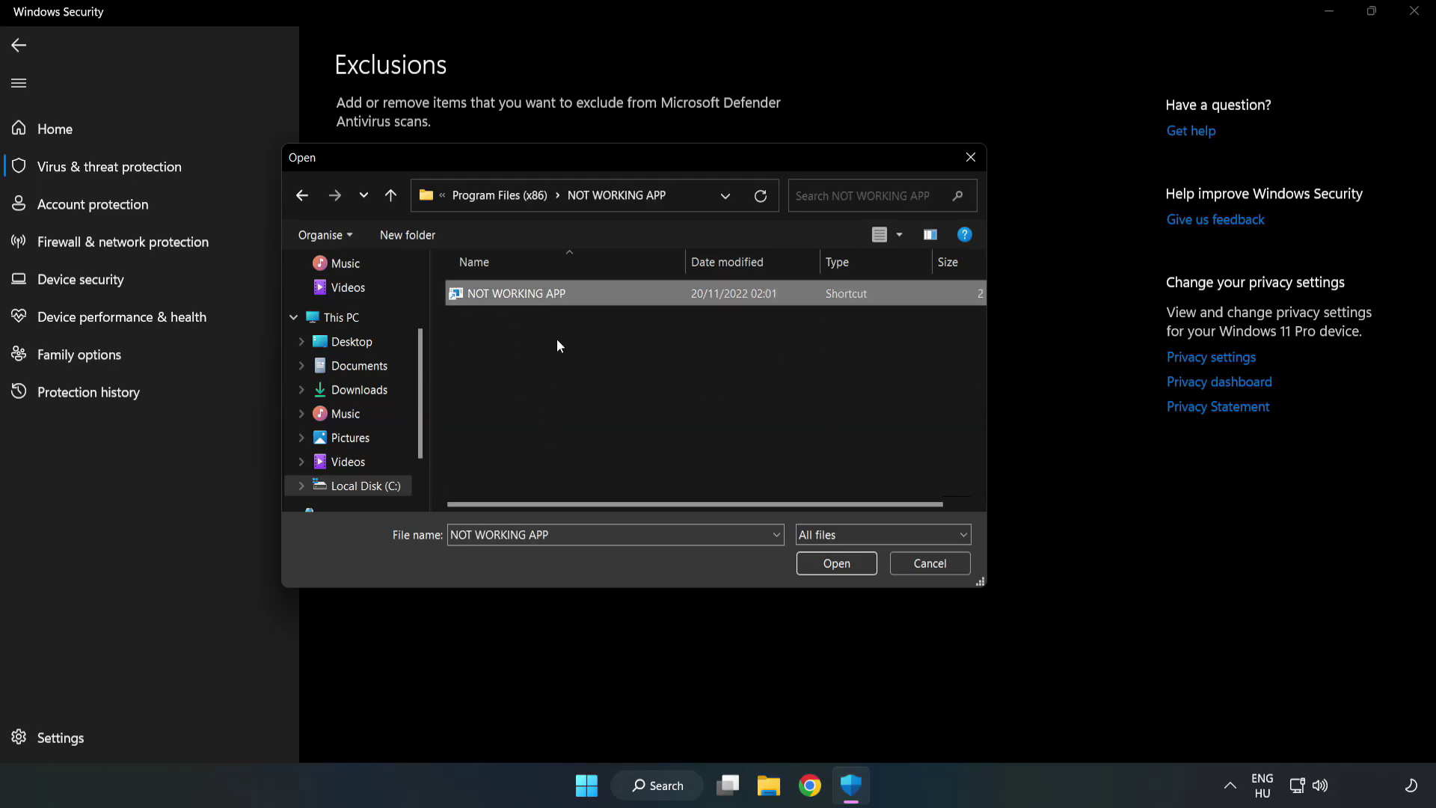
pyautogui.click(836, 566)
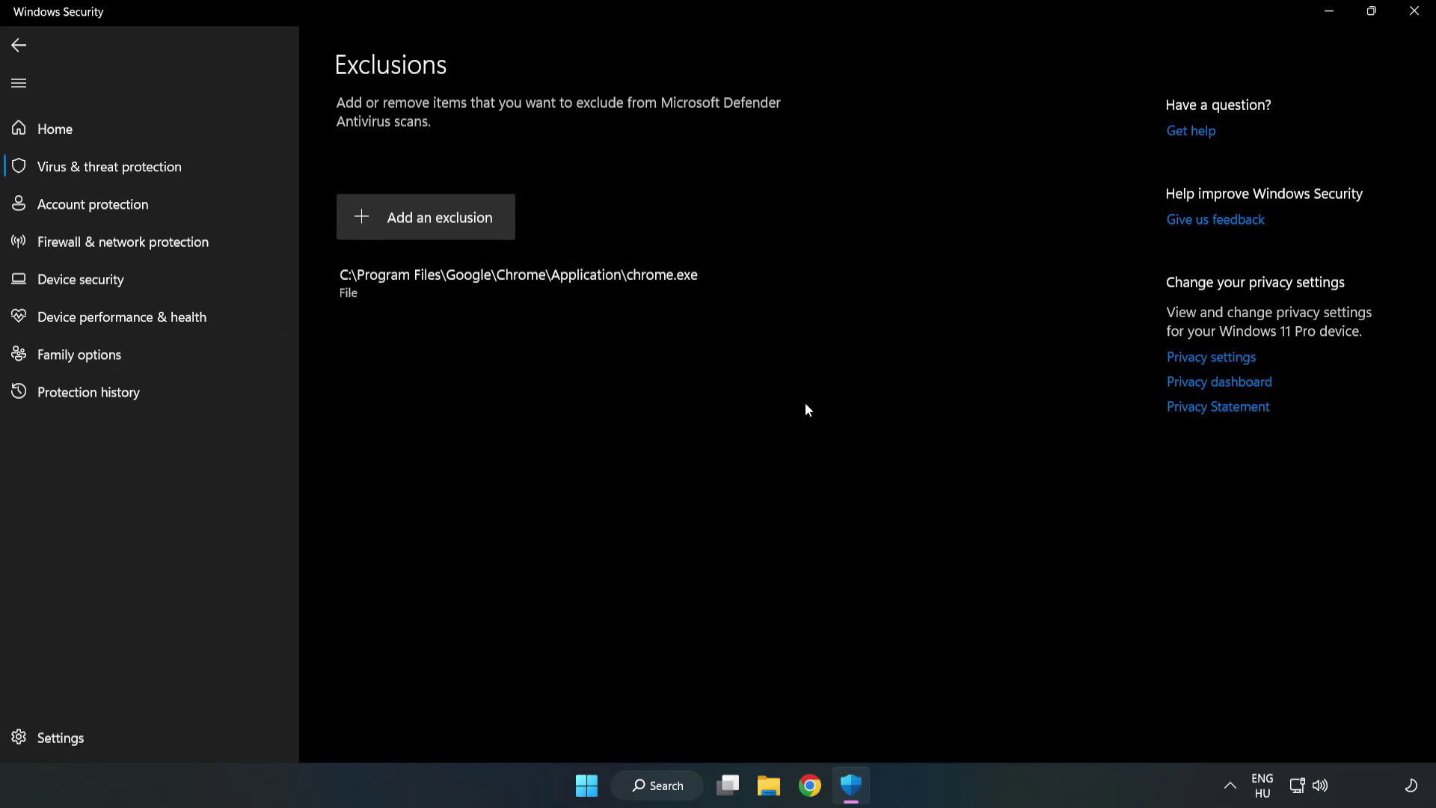
pyautogui.click(1414, 12)
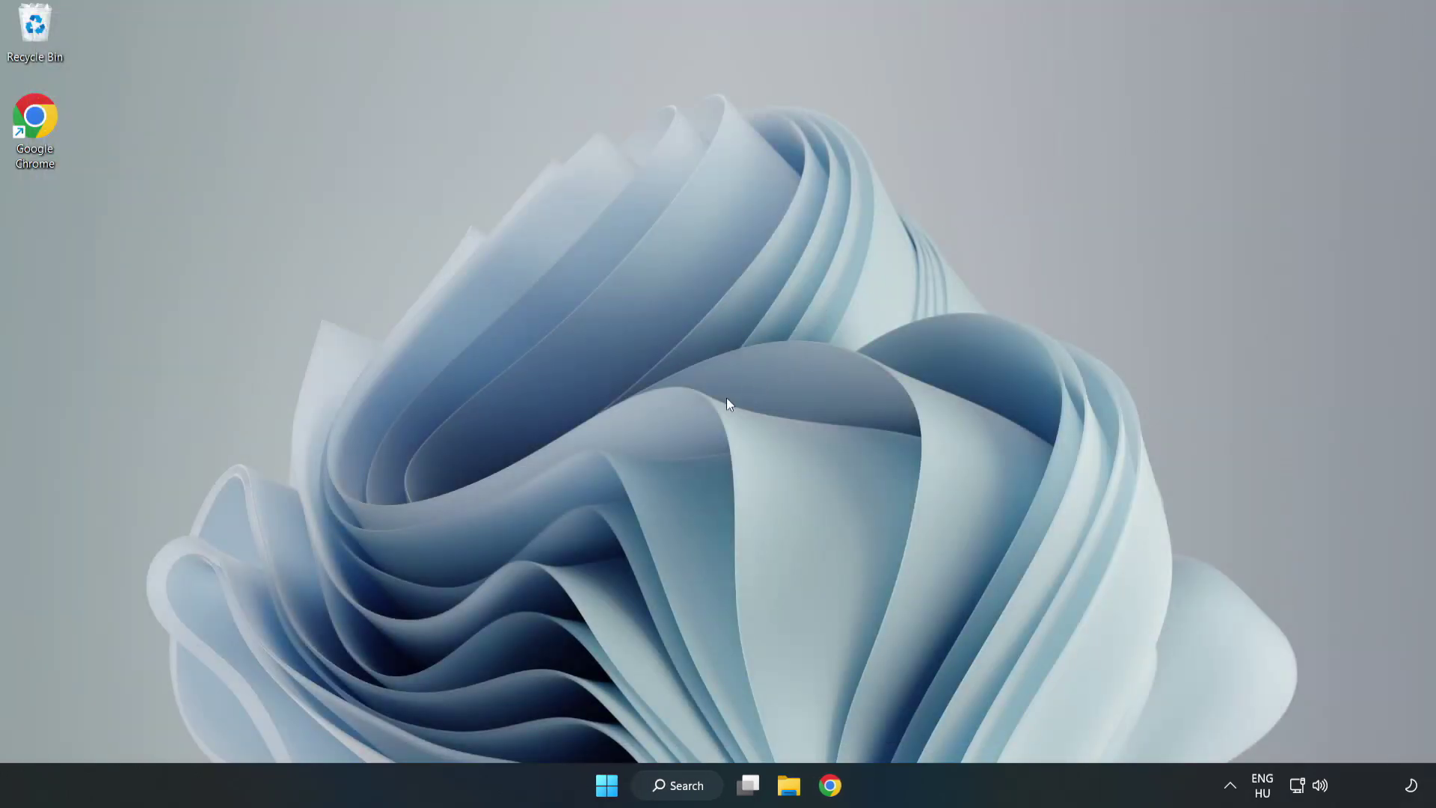
# Open the computer's power options
pyautogui.click(607, 785)
pyautogui.click(951, 721)
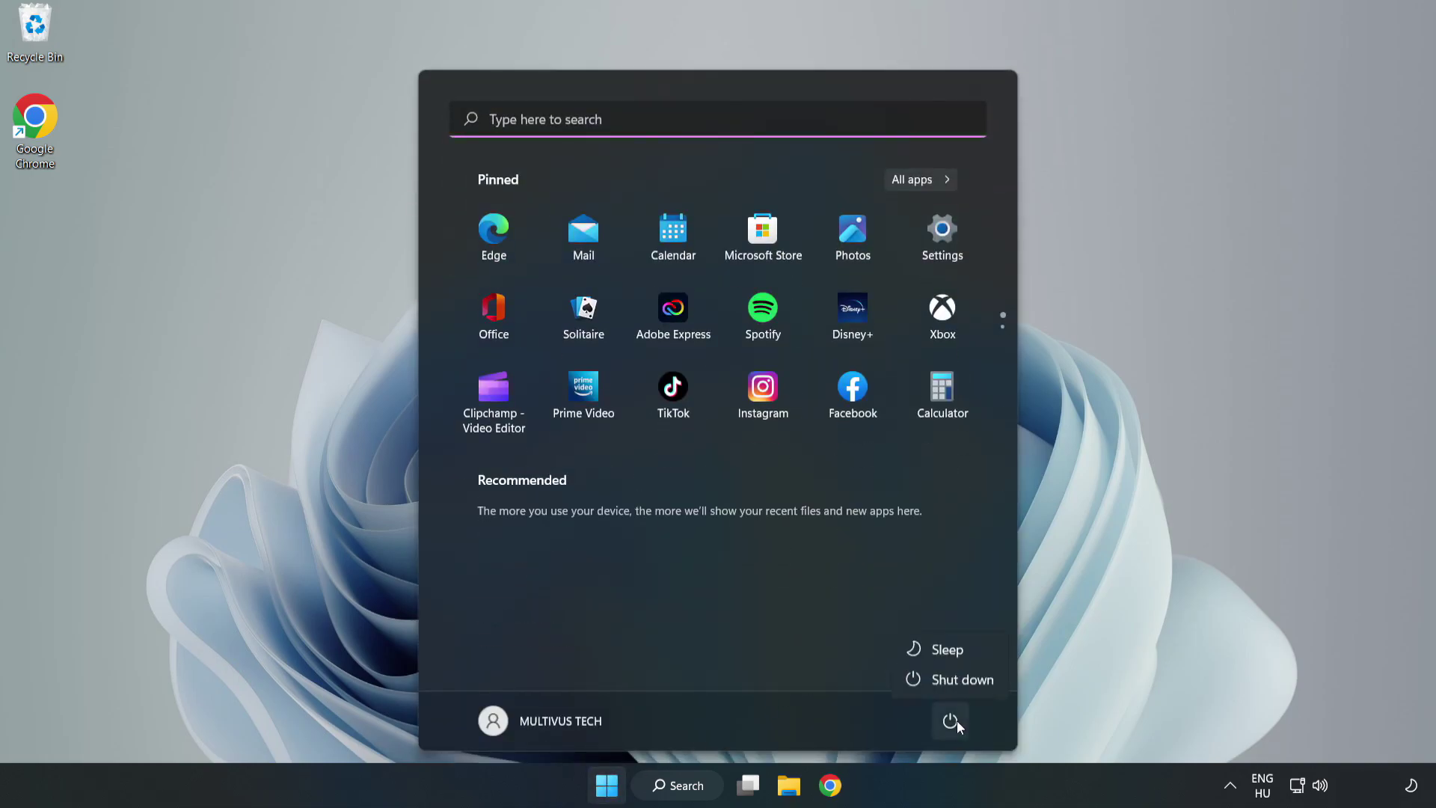